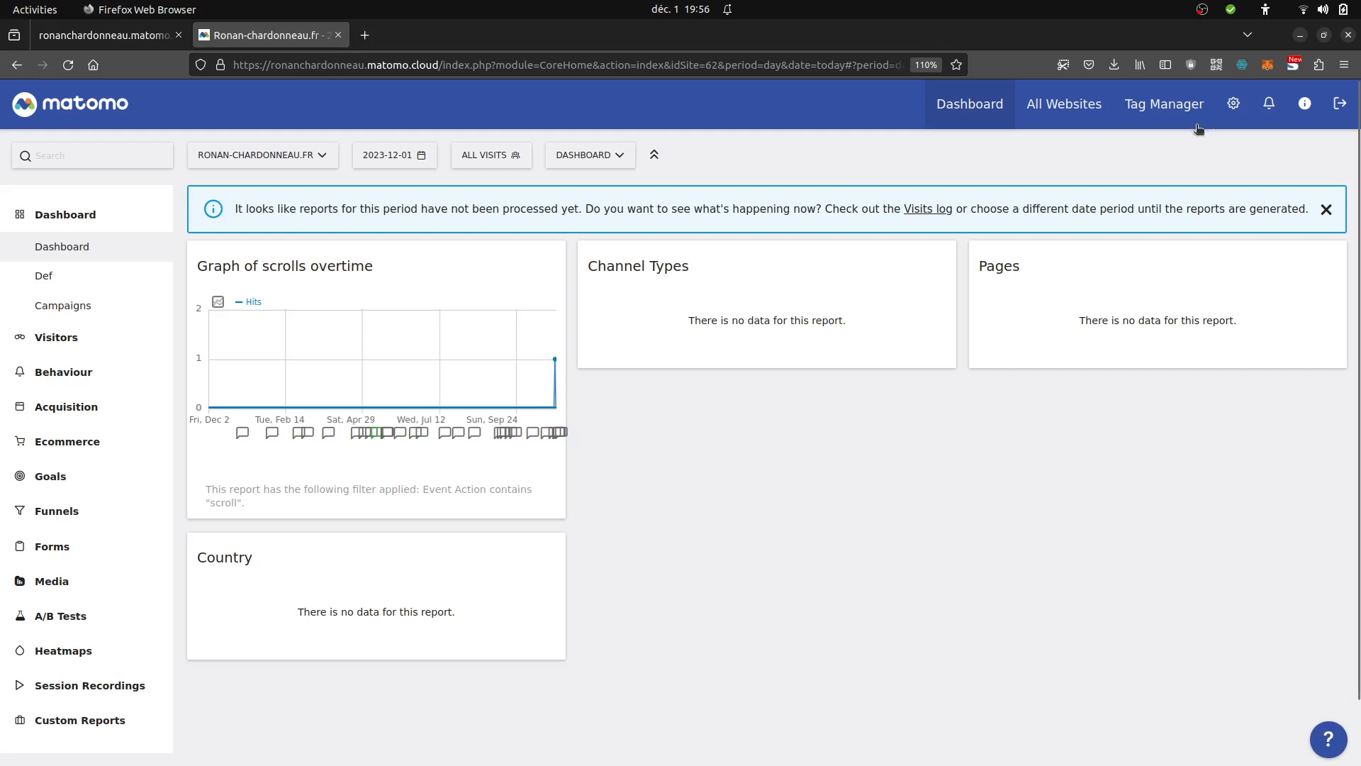
# Open the Matomo administration in a new browser tab and bring up the Reporting API reference.
pyautogui.click(1234, 113)
pyautogui.rightClick(1233, 114)
pyautogui.click(1141, 122)
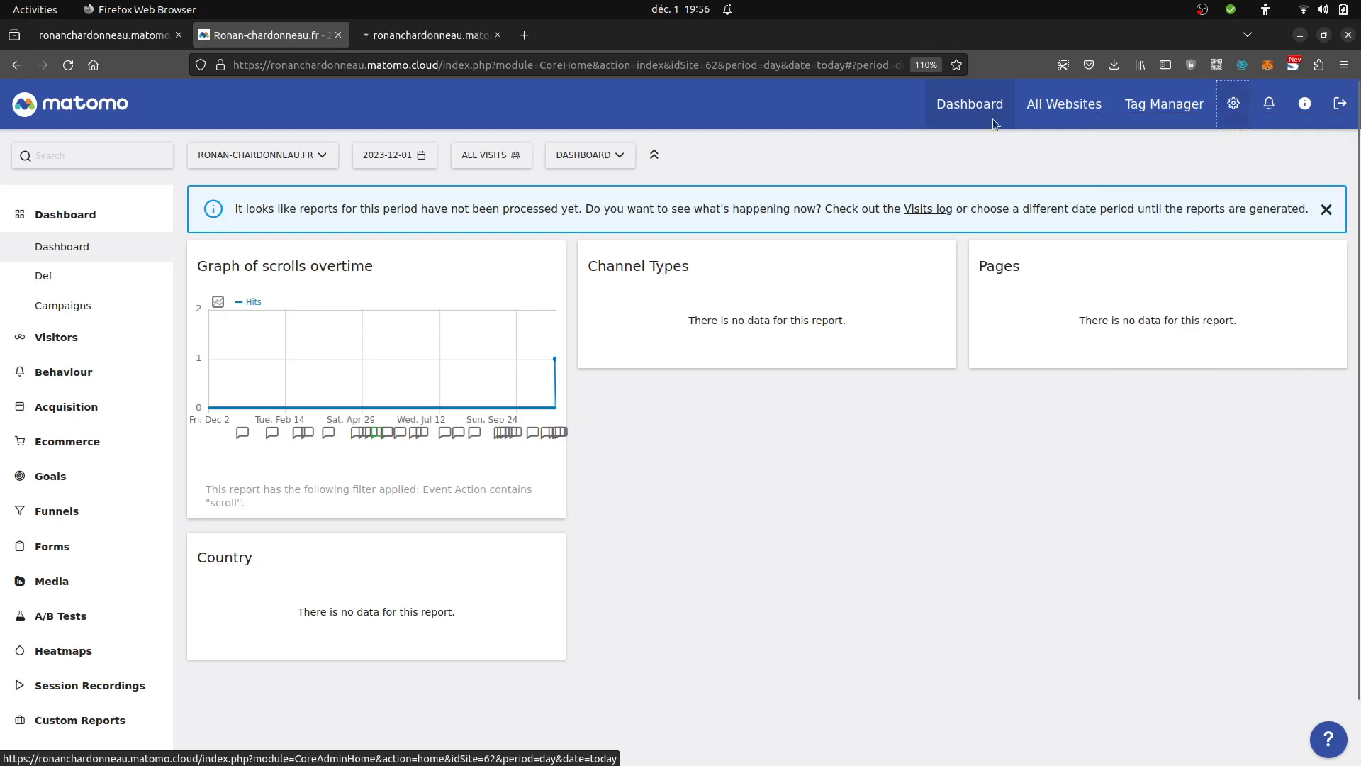
pyautogui.click(434, 35)
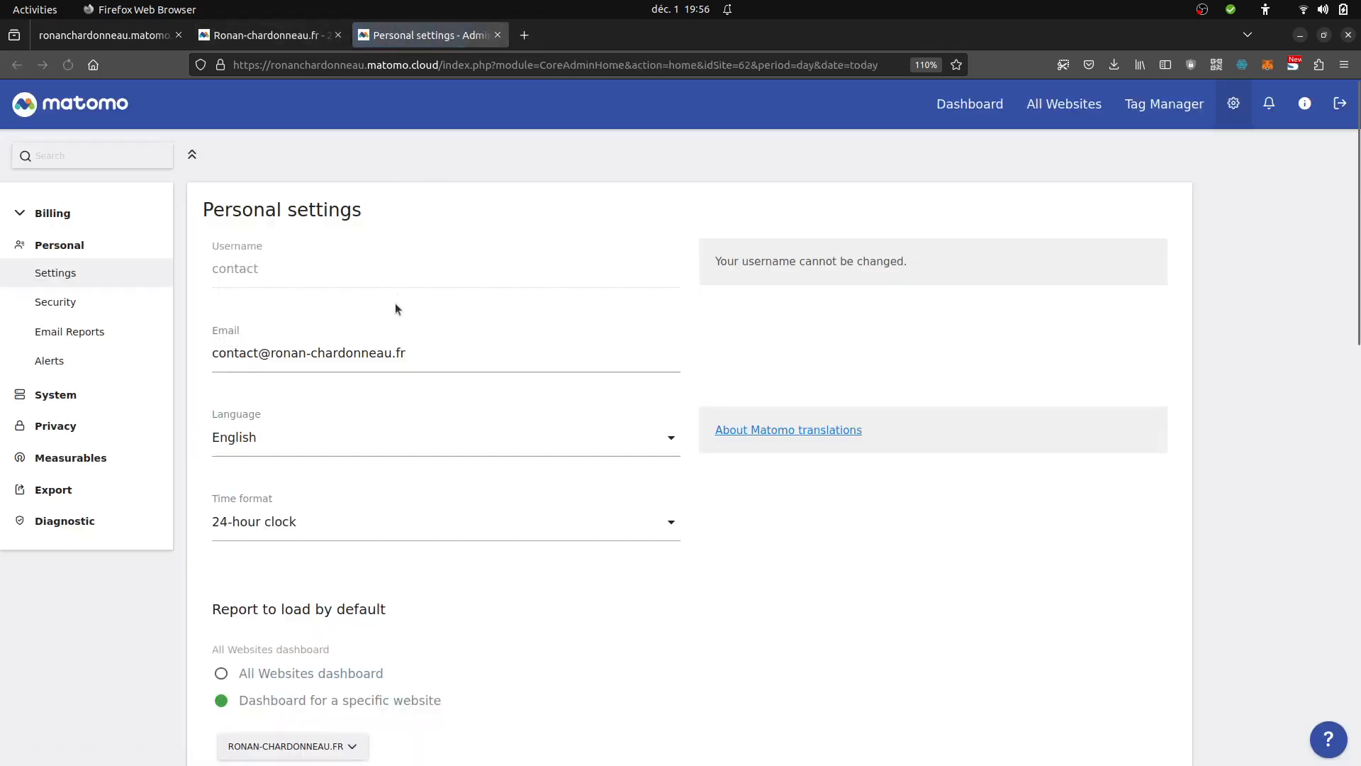
pyautogui.click(96, 489)
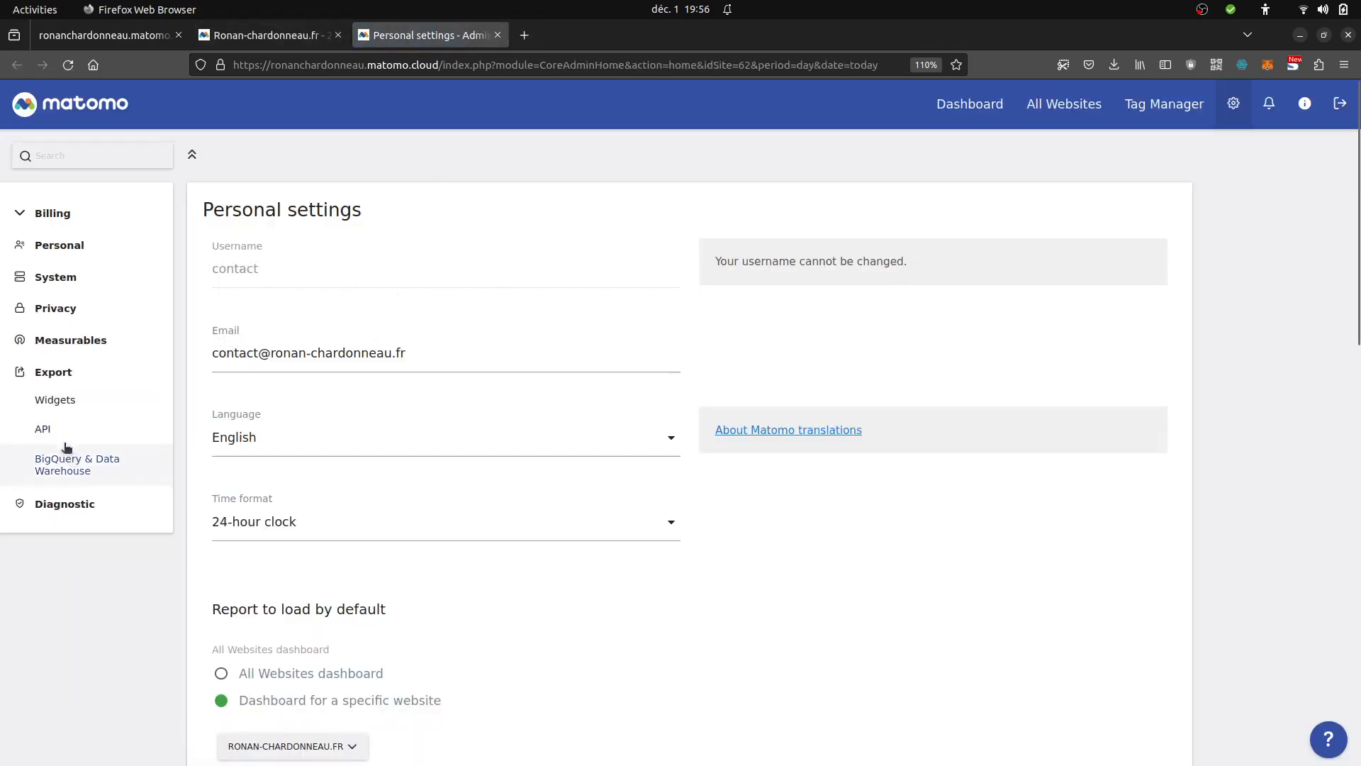
pyautogui.click(63, 437)
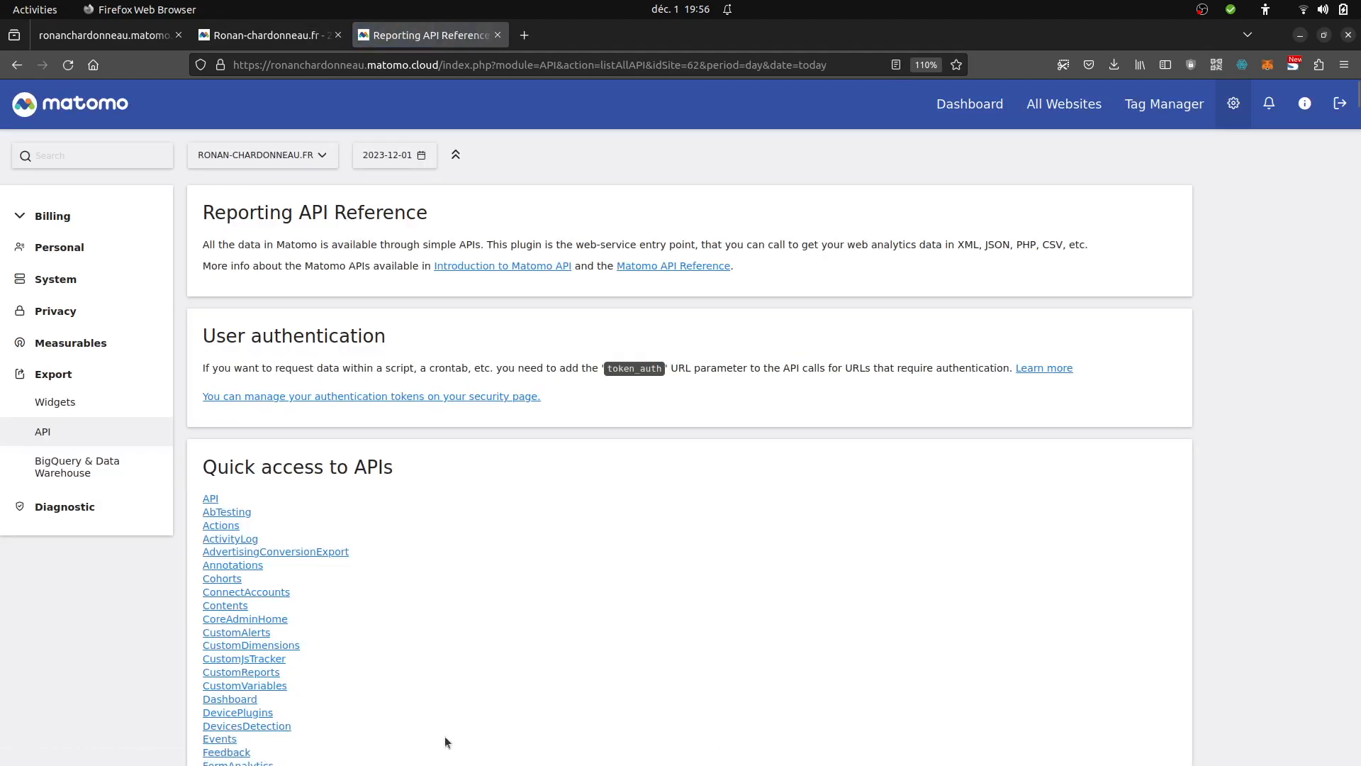
# Go to the TagManager module in the API reference and examine the parameters of TagManager.updateContainerTag.
pyautogui.scroll(-1, 446, 740)
pyautogui.scroll(-8, 444, 736)
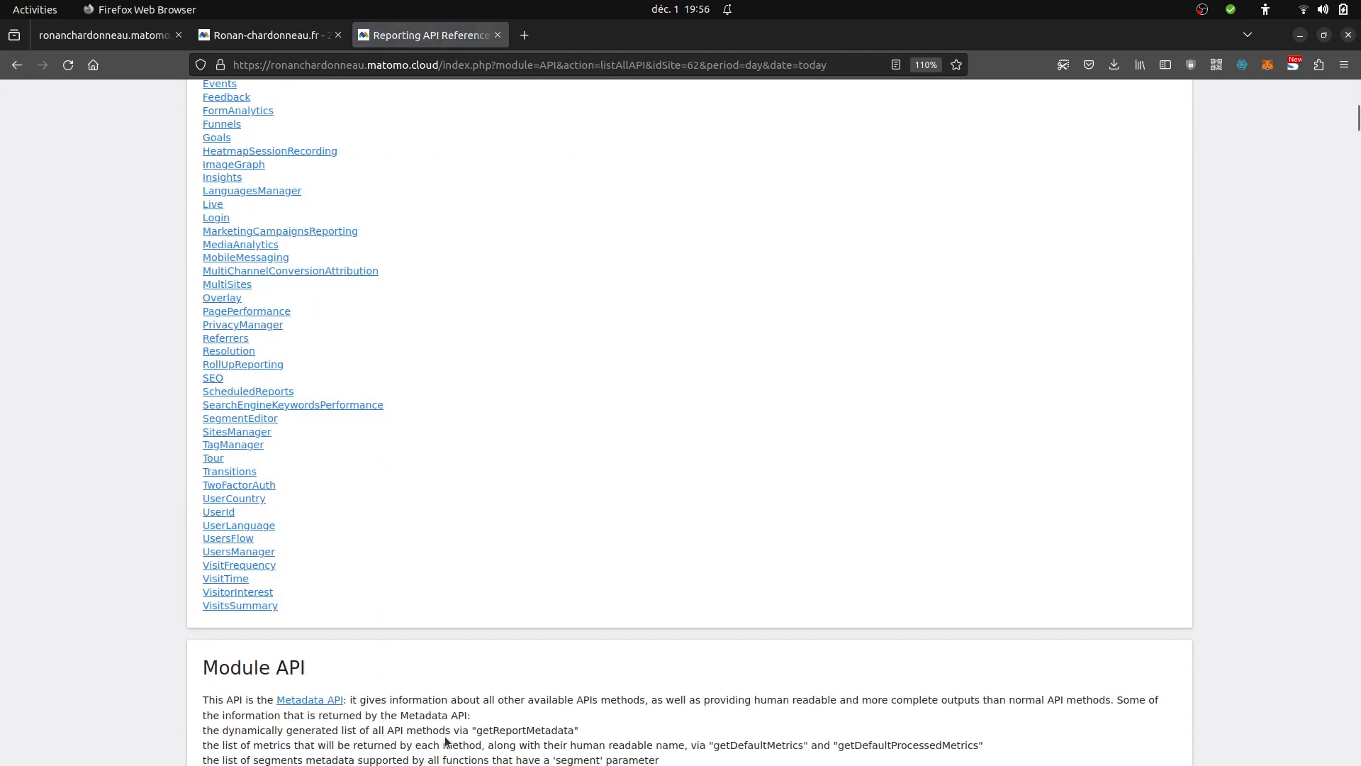
pyautogui.click(234, 445)
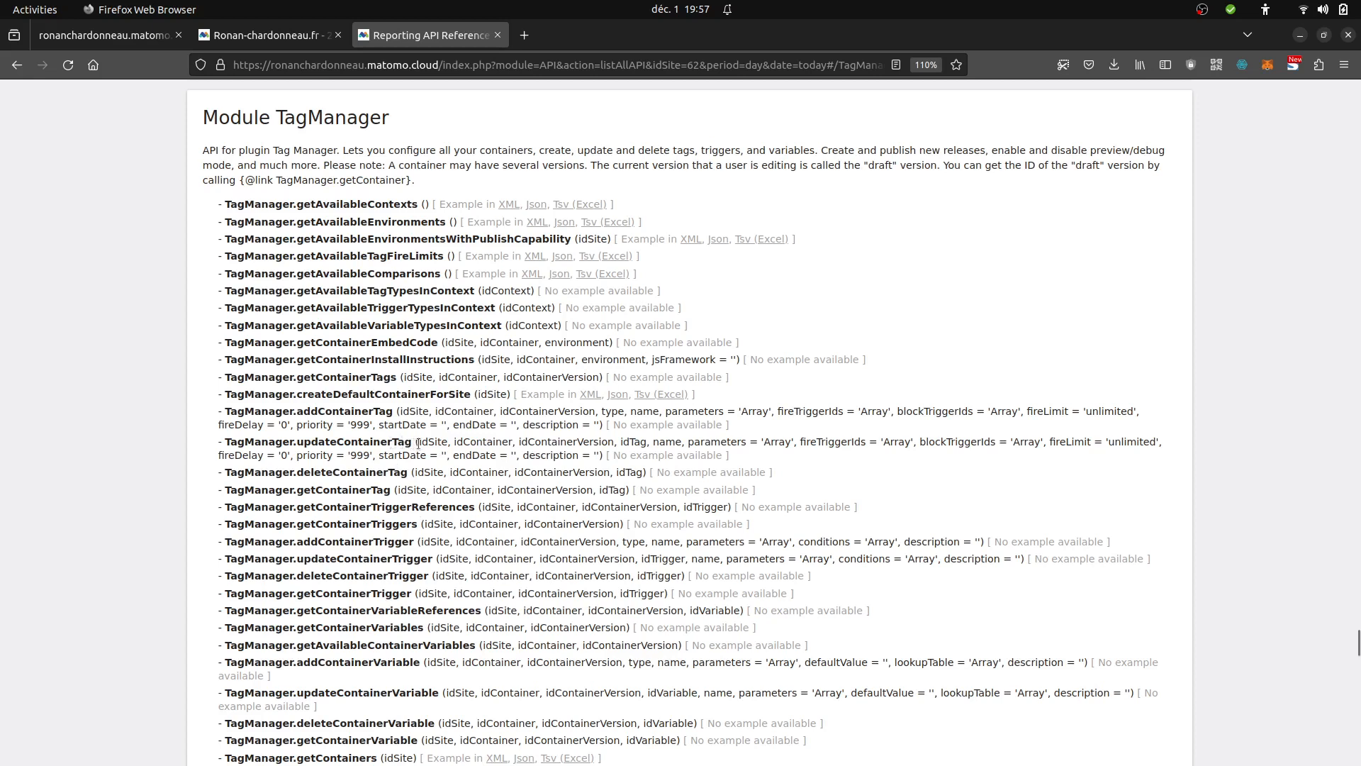
pyautogui.moveTo(418, 443); pyautogui.dragTo(596, 455)
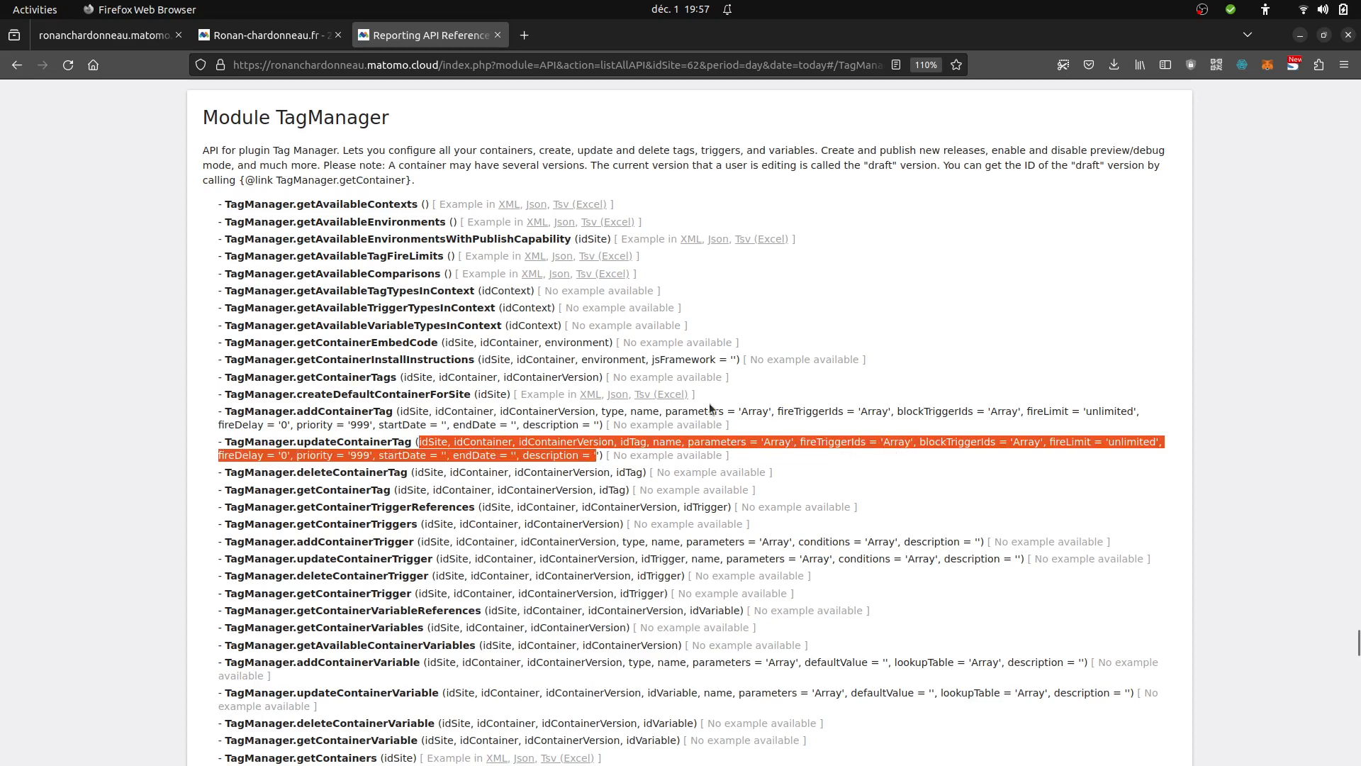
pyautogui.click(333, 421)
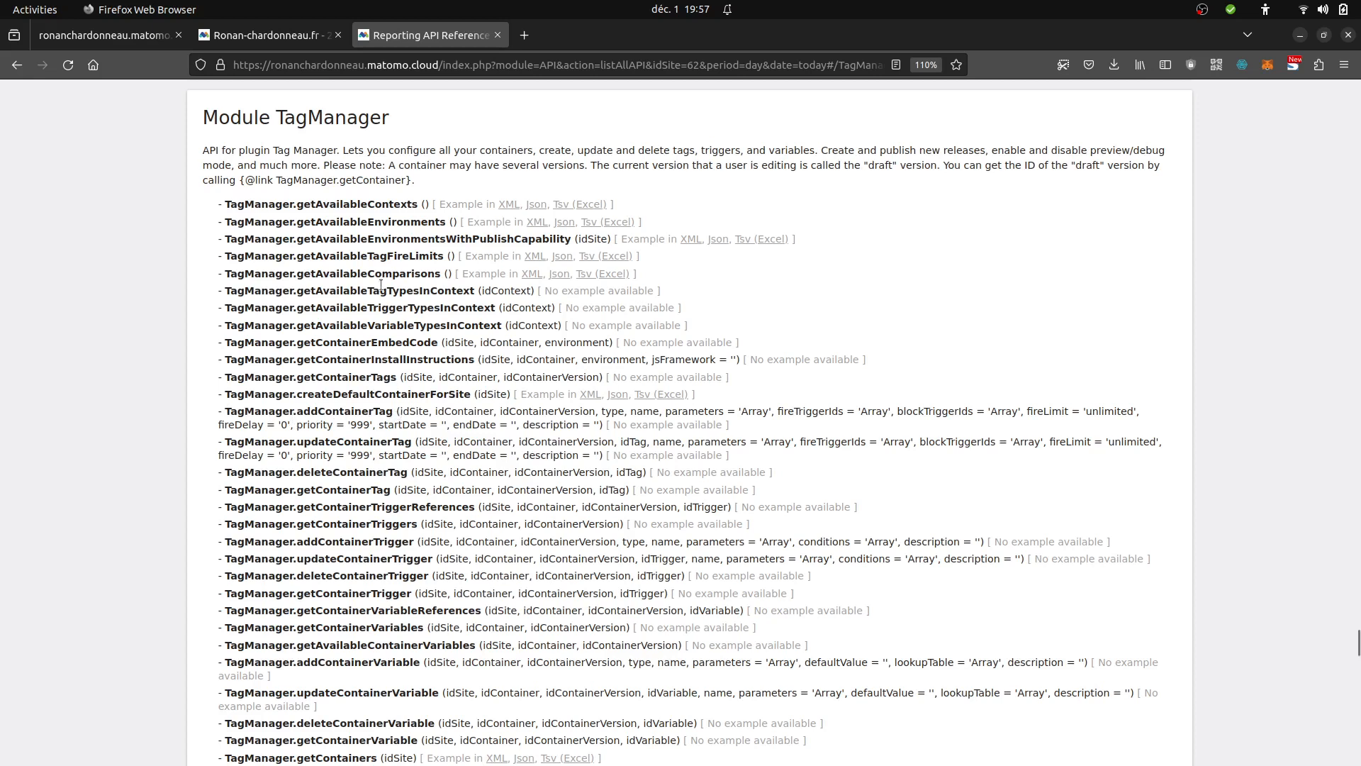
# Return to the website's dashboard tab and open the Chatgpt container in Tag Manager, reloading the page.
pyautogui.click(292, 41)
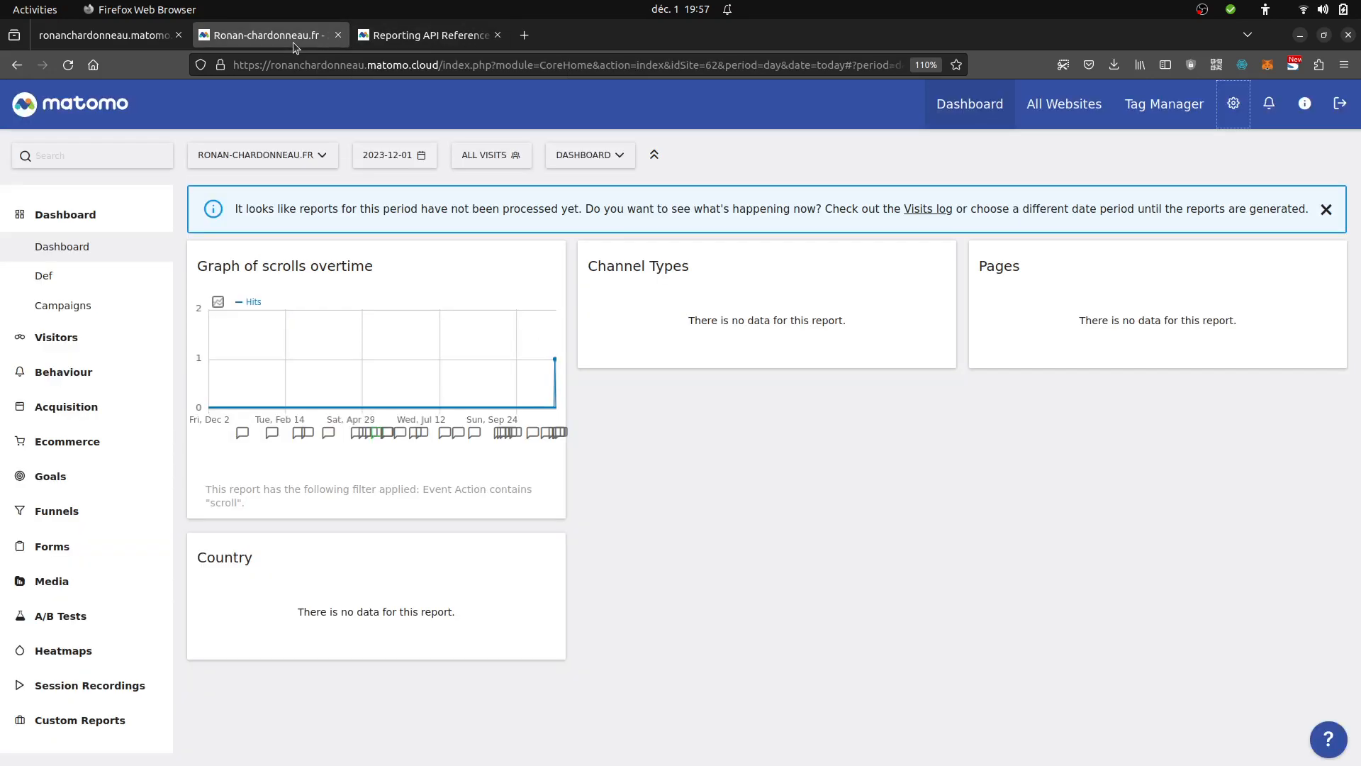
pyautogui.click(1136, 104)
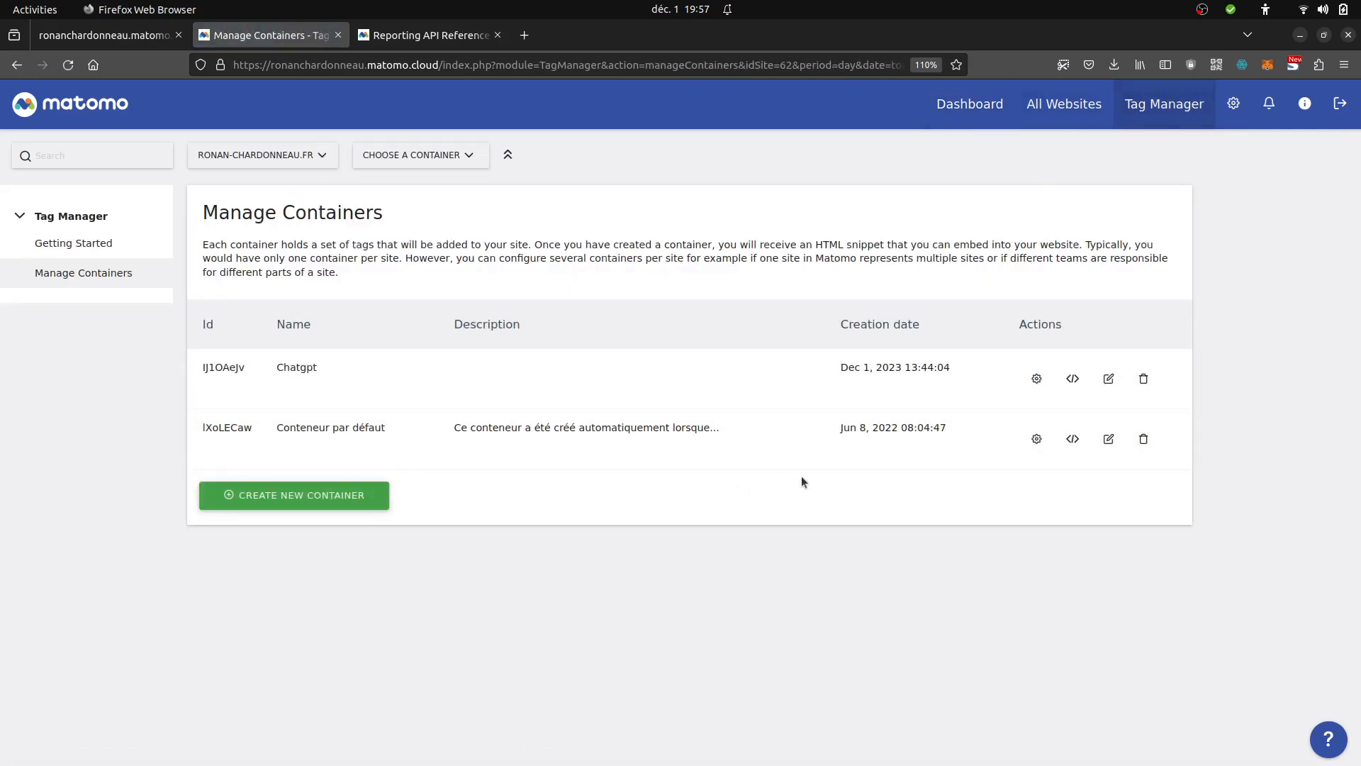
pyautogui.click(1037, 380)
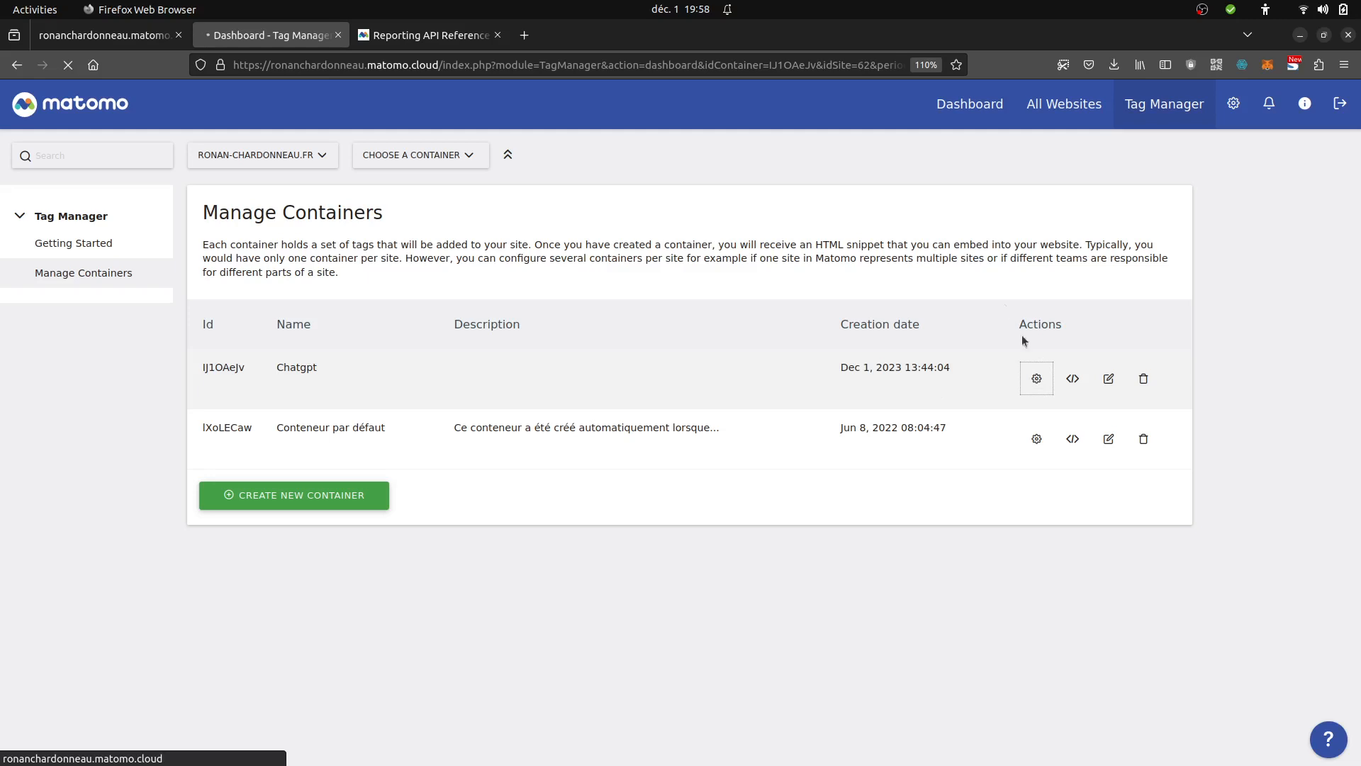
pyautogui.click(74, 69)
pyautogui.click(68, 66)
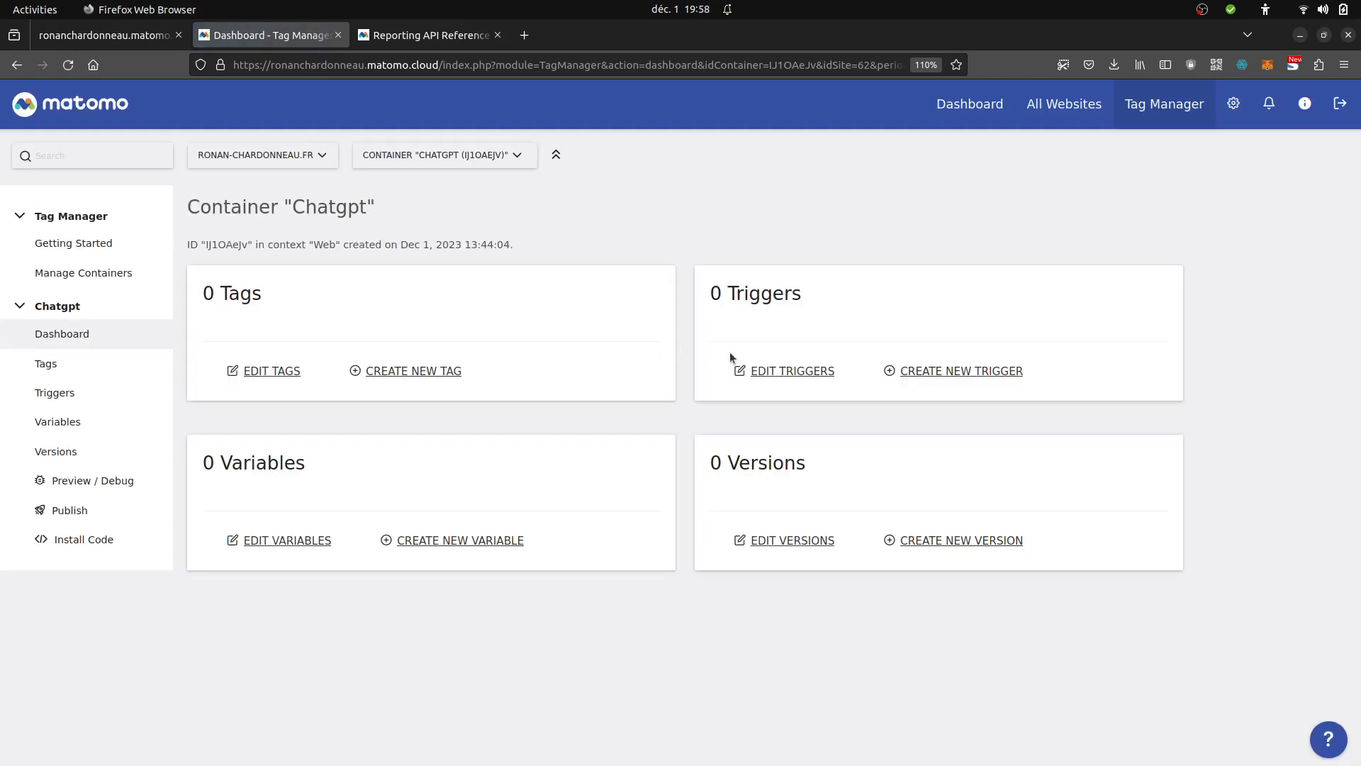
# Start a new Matomo Analytics tag in the Chatgpt container and begin a new Pageview trigger for it.
pyautogui.click(395, 377)
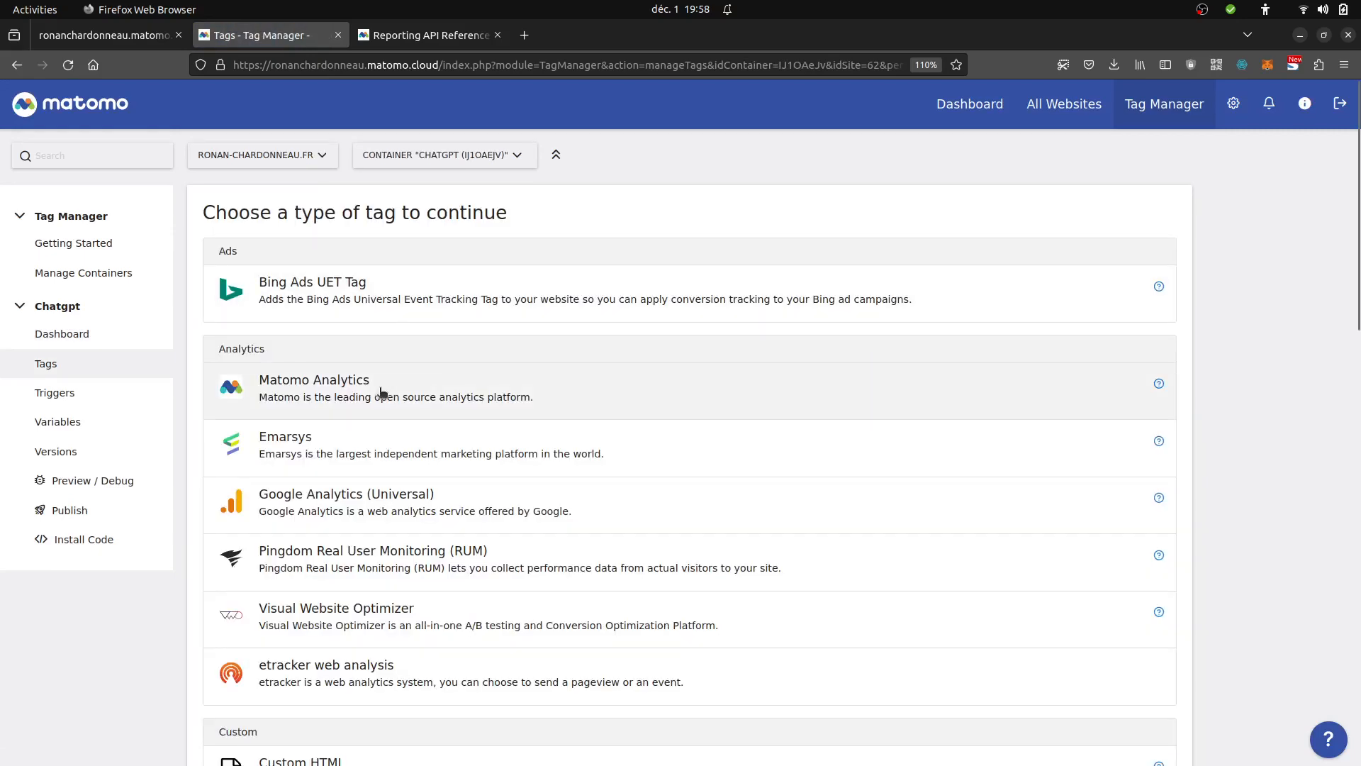
pyautogui.click(379, 386)
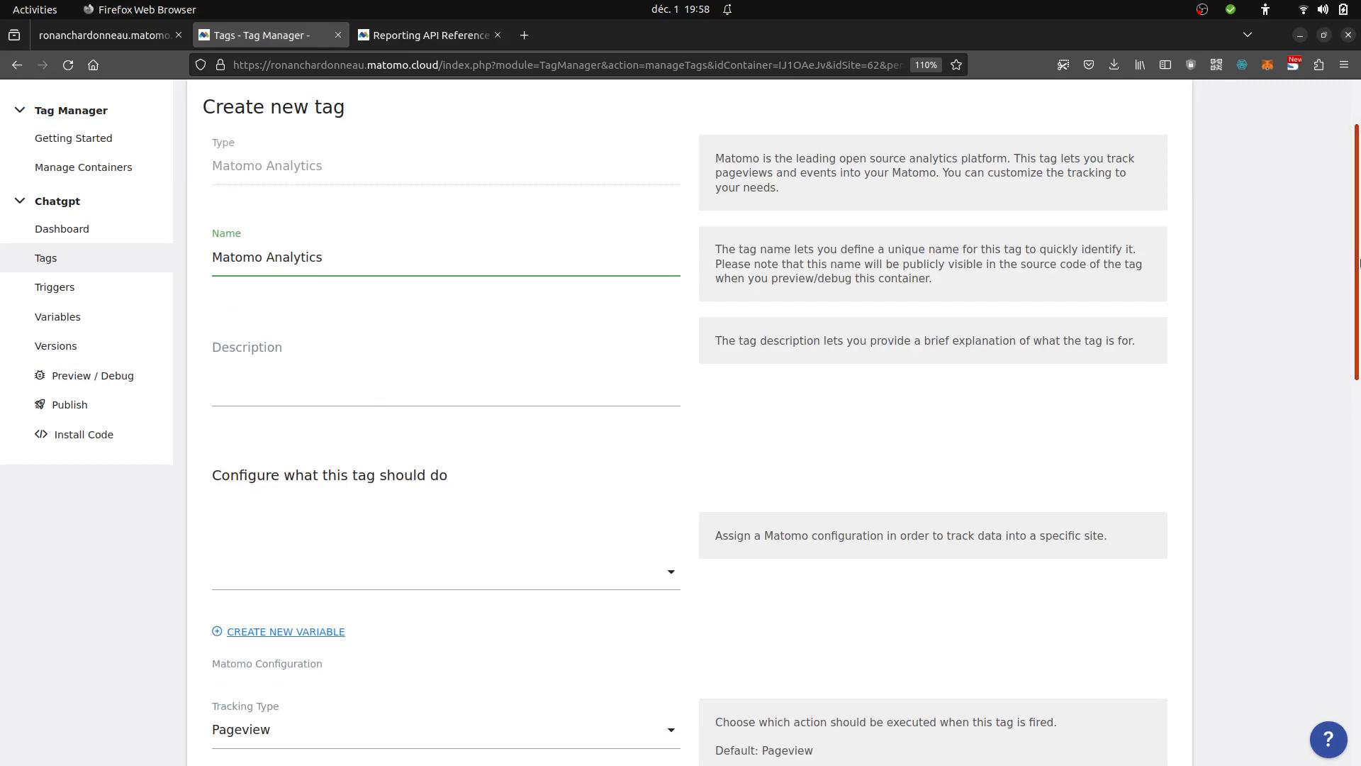
pyautogui.scroll(-12, 1359, 262)
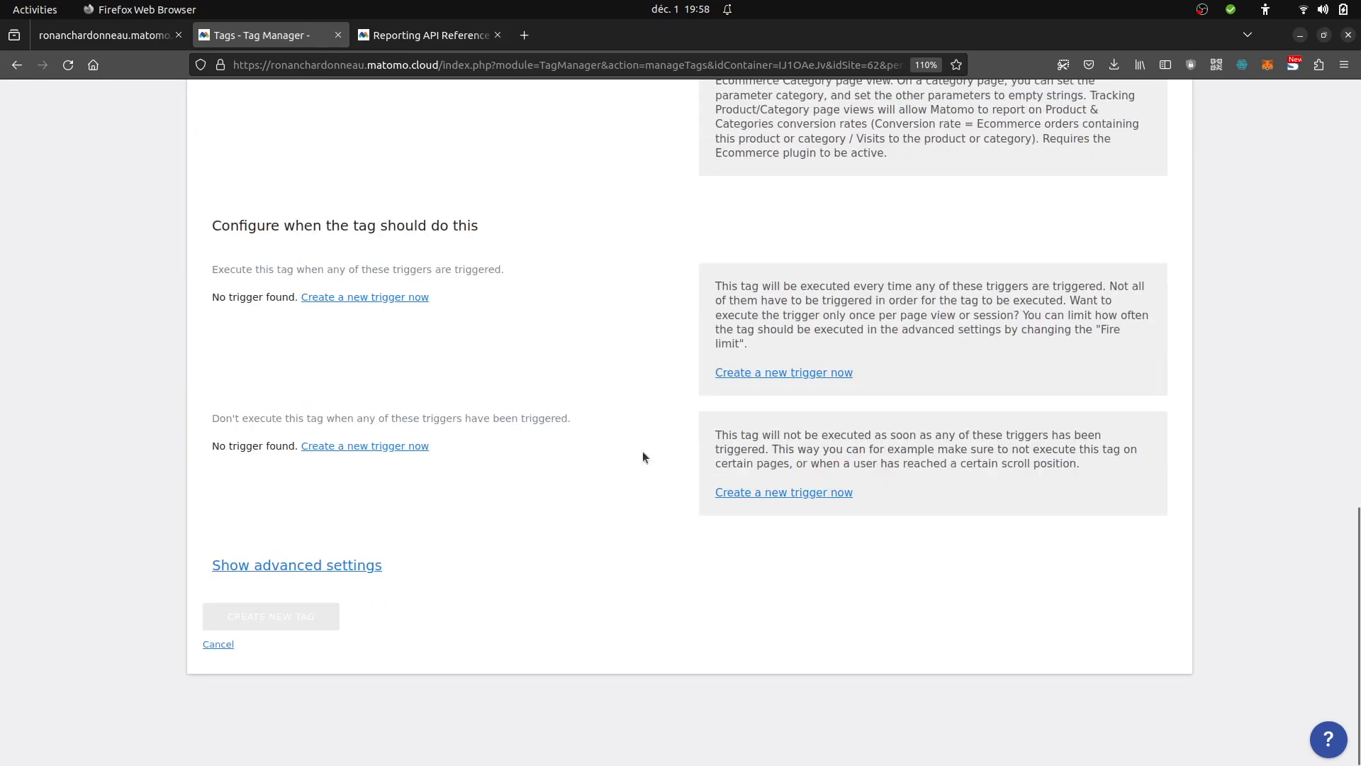
pyautogui.click(384, 300)
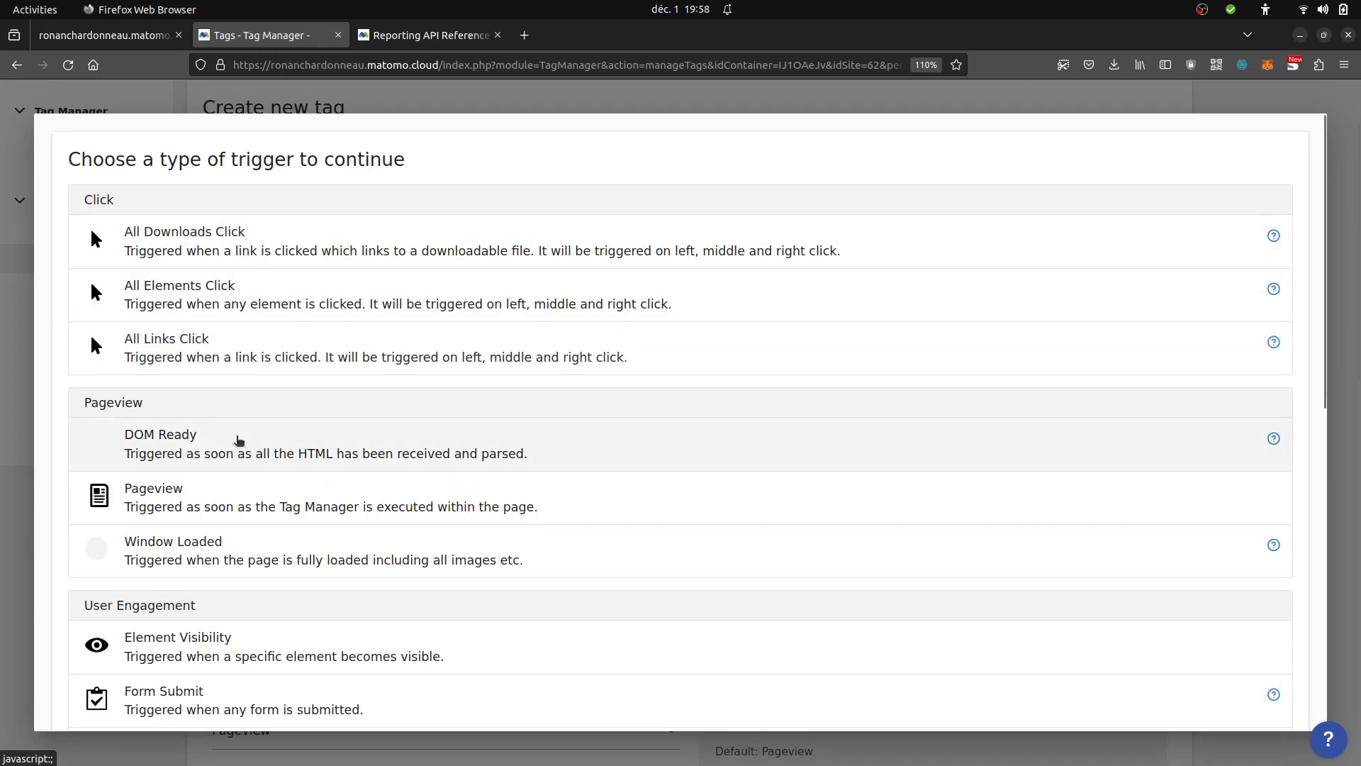
pyautogui.click(295, 501)
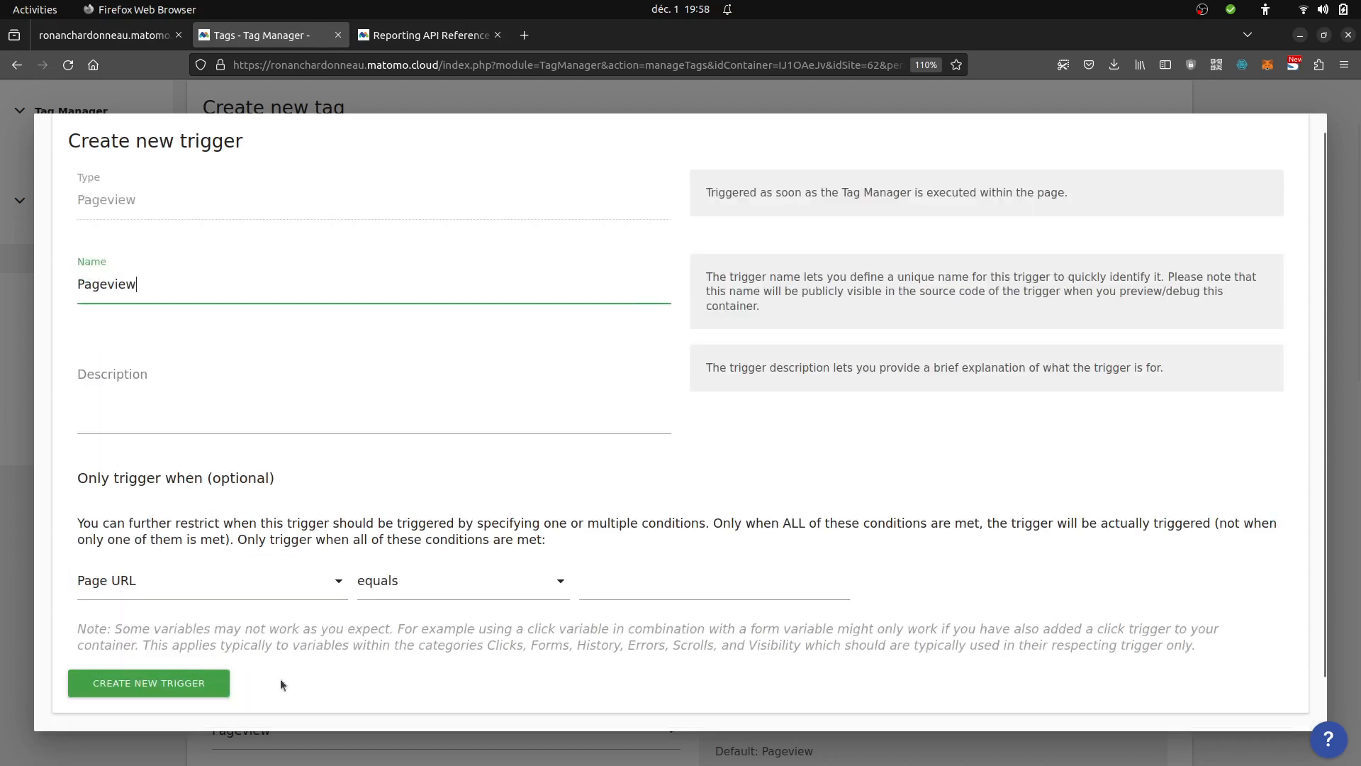
# Open the browser's network monitor in a reduced pane and create the Pageview trigger with its default name.
pyautogui.rightClick(309, 678)
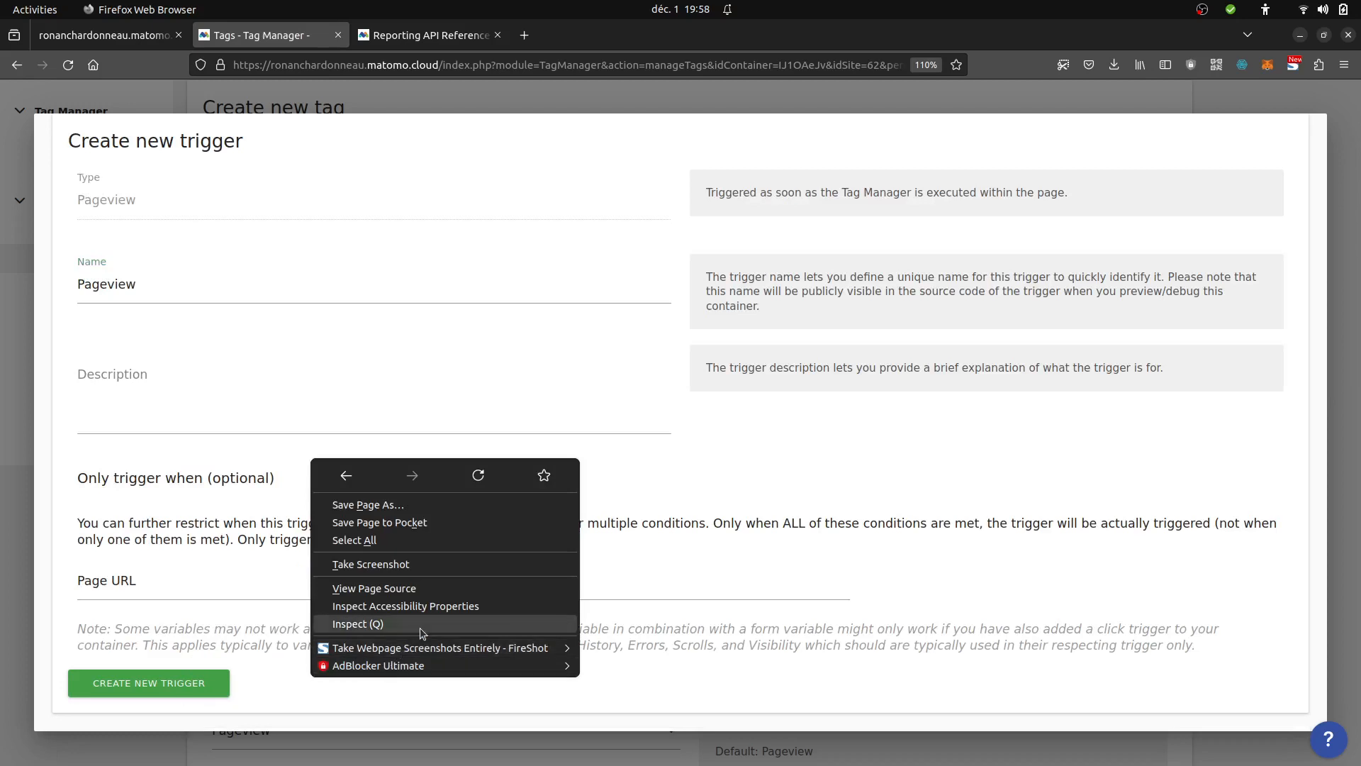
pyautogui.press('Escape')
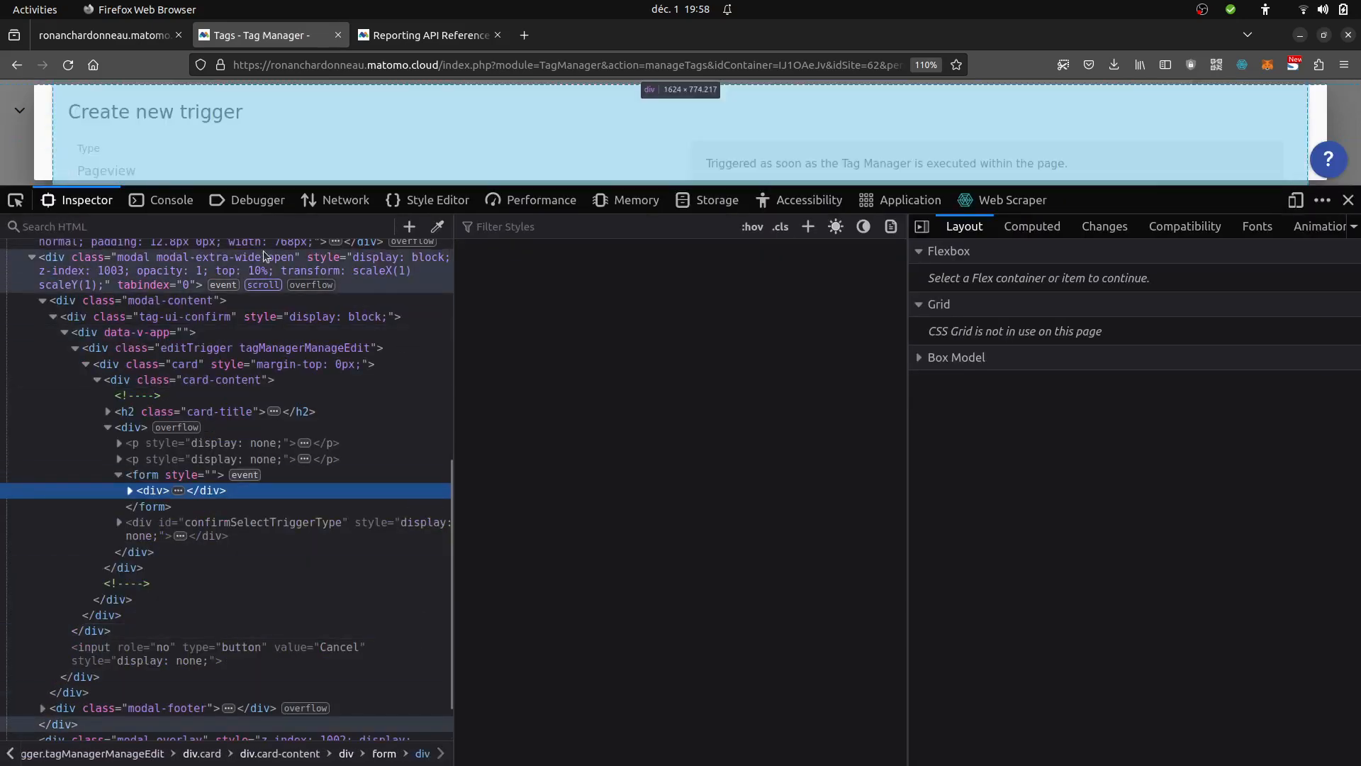
pyautogui.click(336, 202)
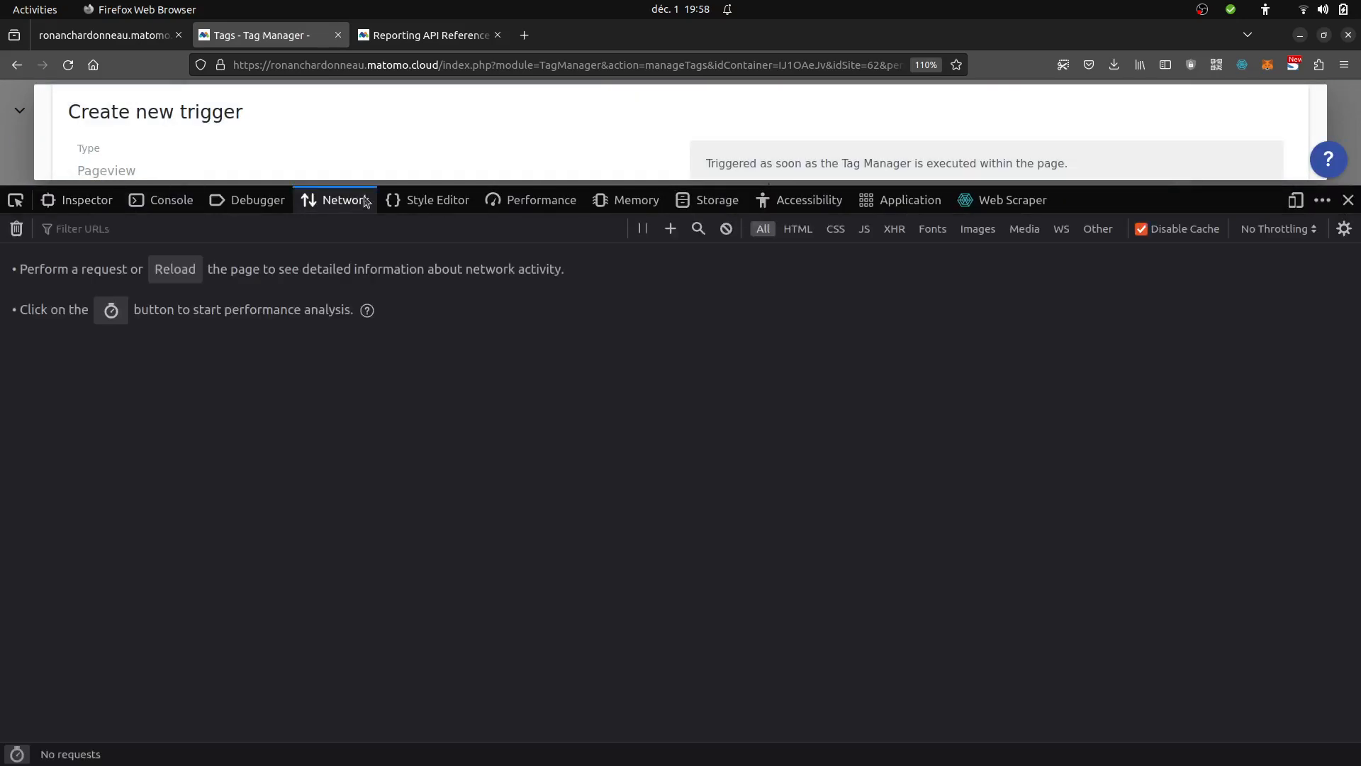
pyautogui.moveTo(387, 184); pyautogui.dragTo(470, 582)
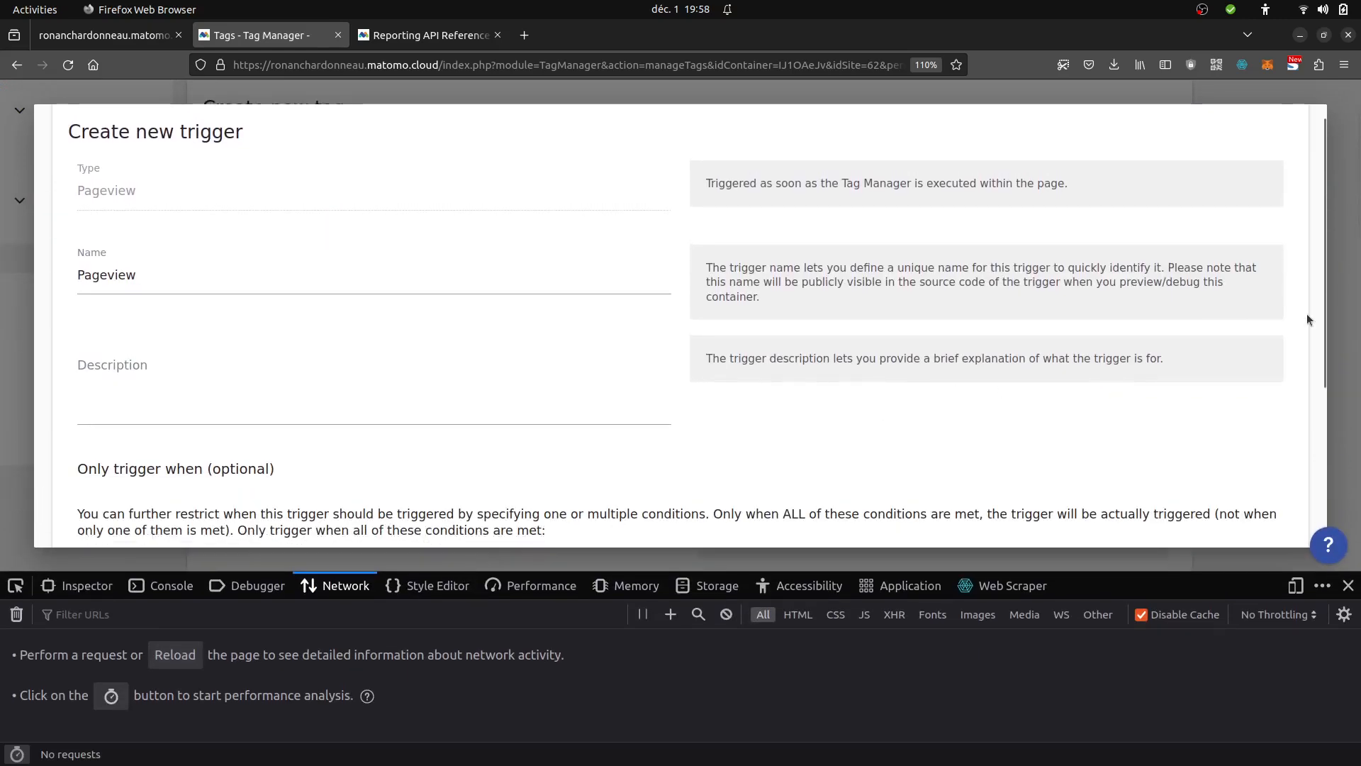
pyautogui.moveTo(1323, 318); pyautogui.dragTo(1353, 480)
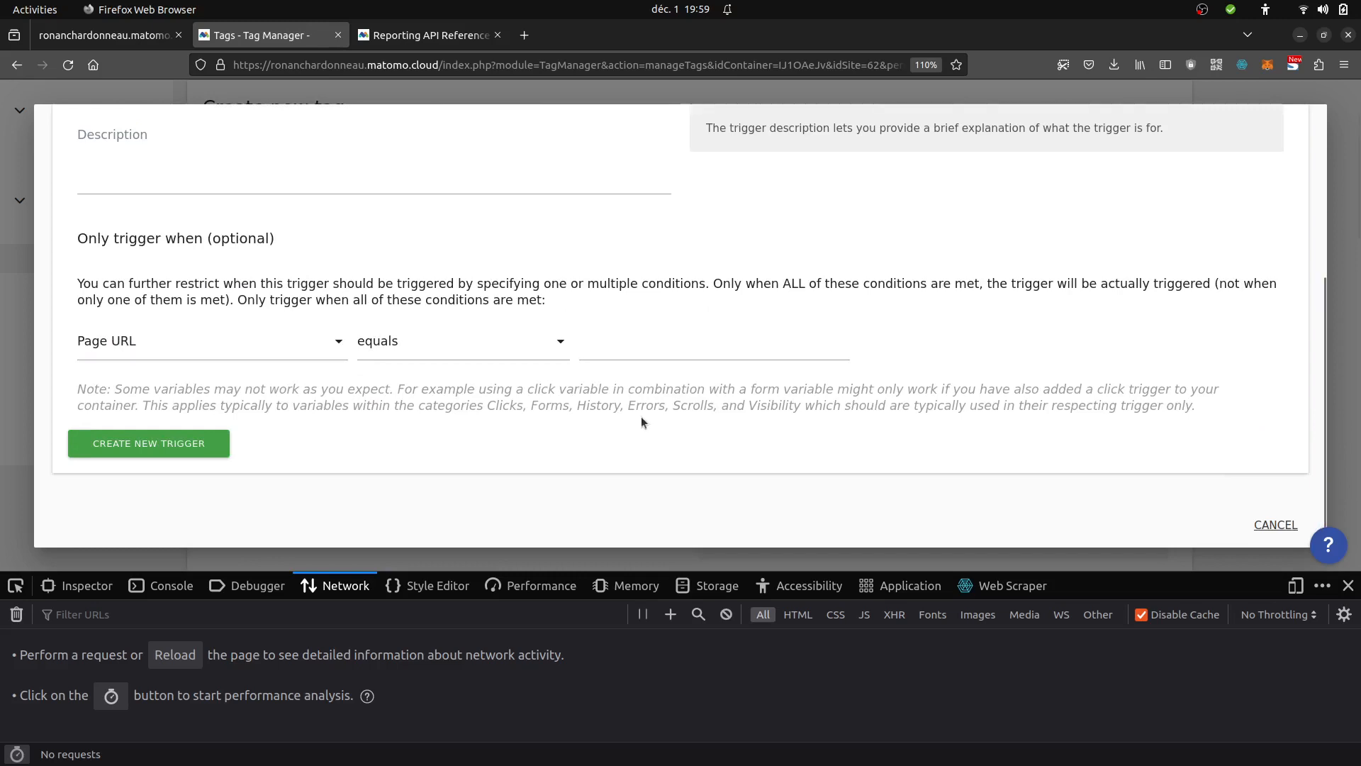
pyautogui.click(186, 444)
# Copy the URL of the TagManager.addContainerTrigger POST request from the network monitor.
pyautogui.click(356, 664)
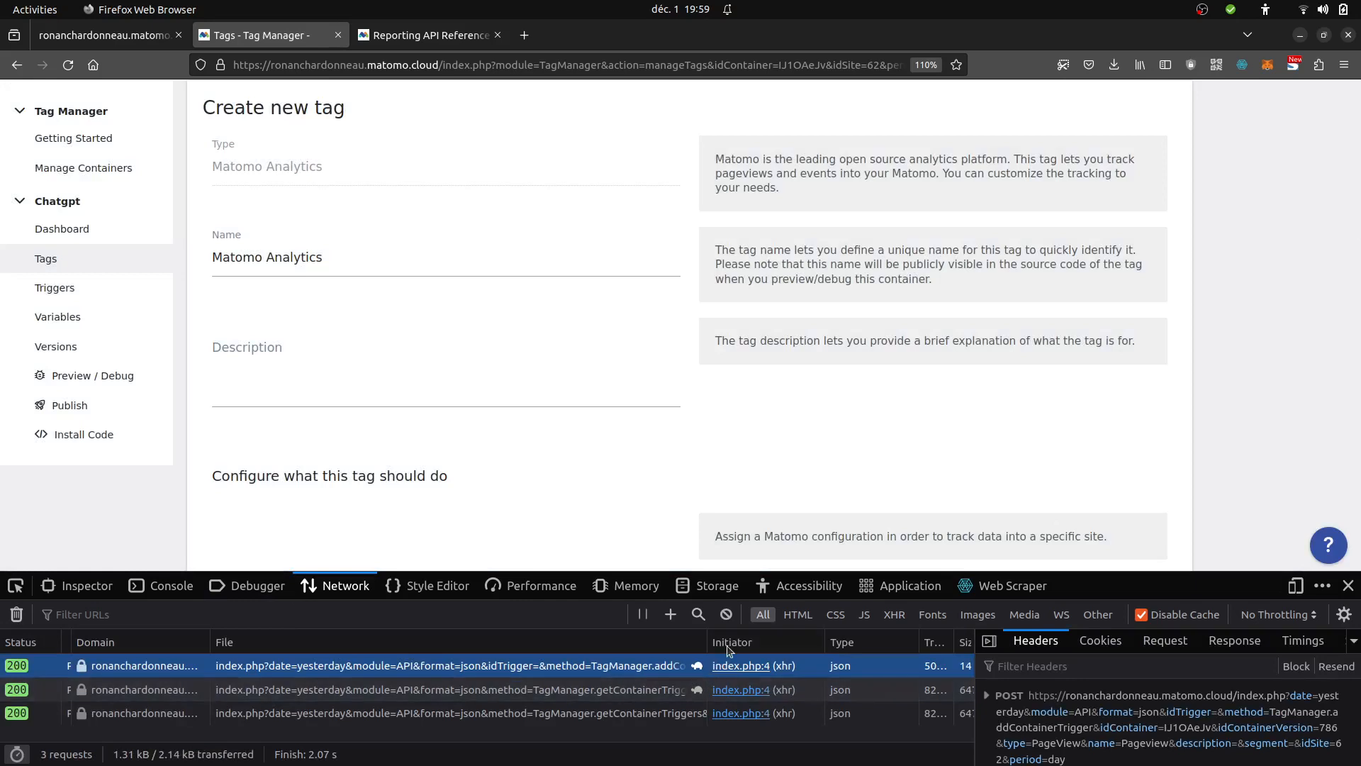
pyautogui.moveTo(709, 642); pyautogui.dragTo(784, 649)
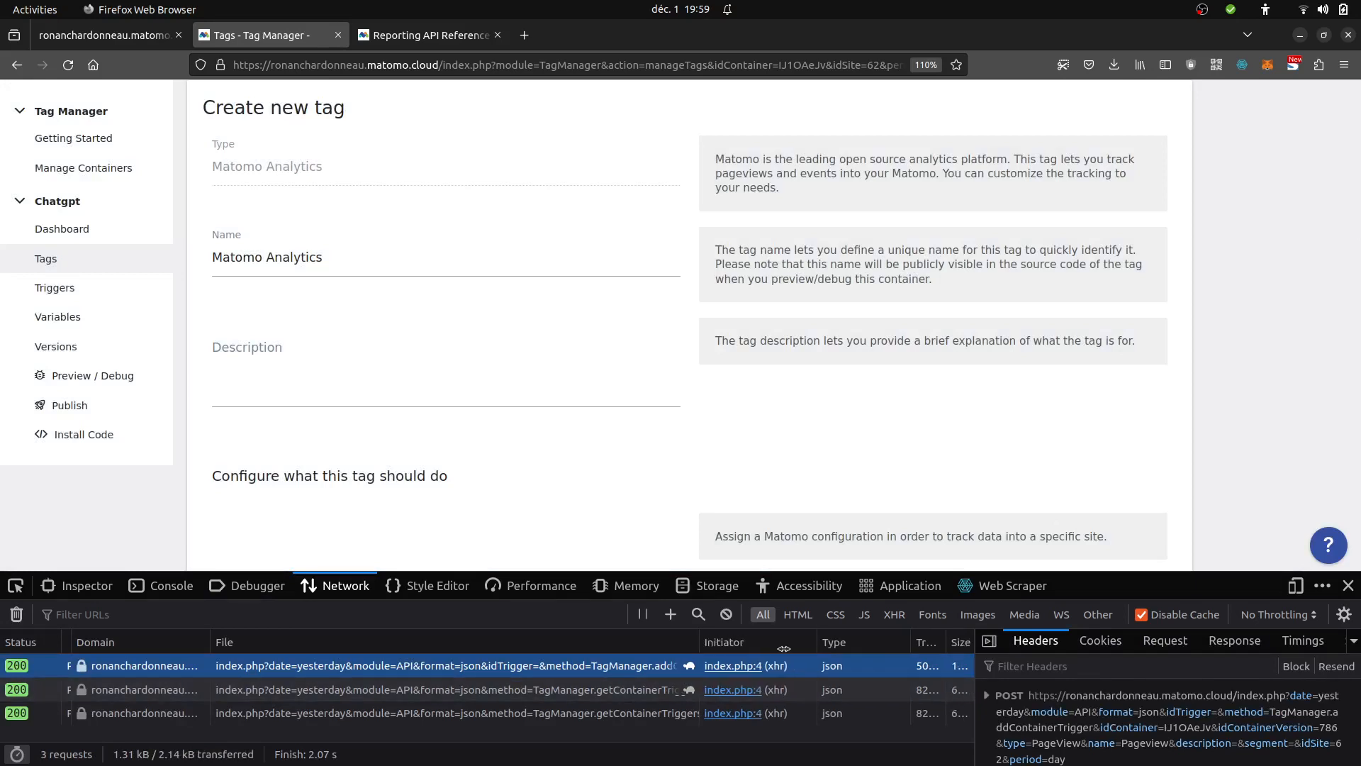
pyautogui.rightClick(581, 665)
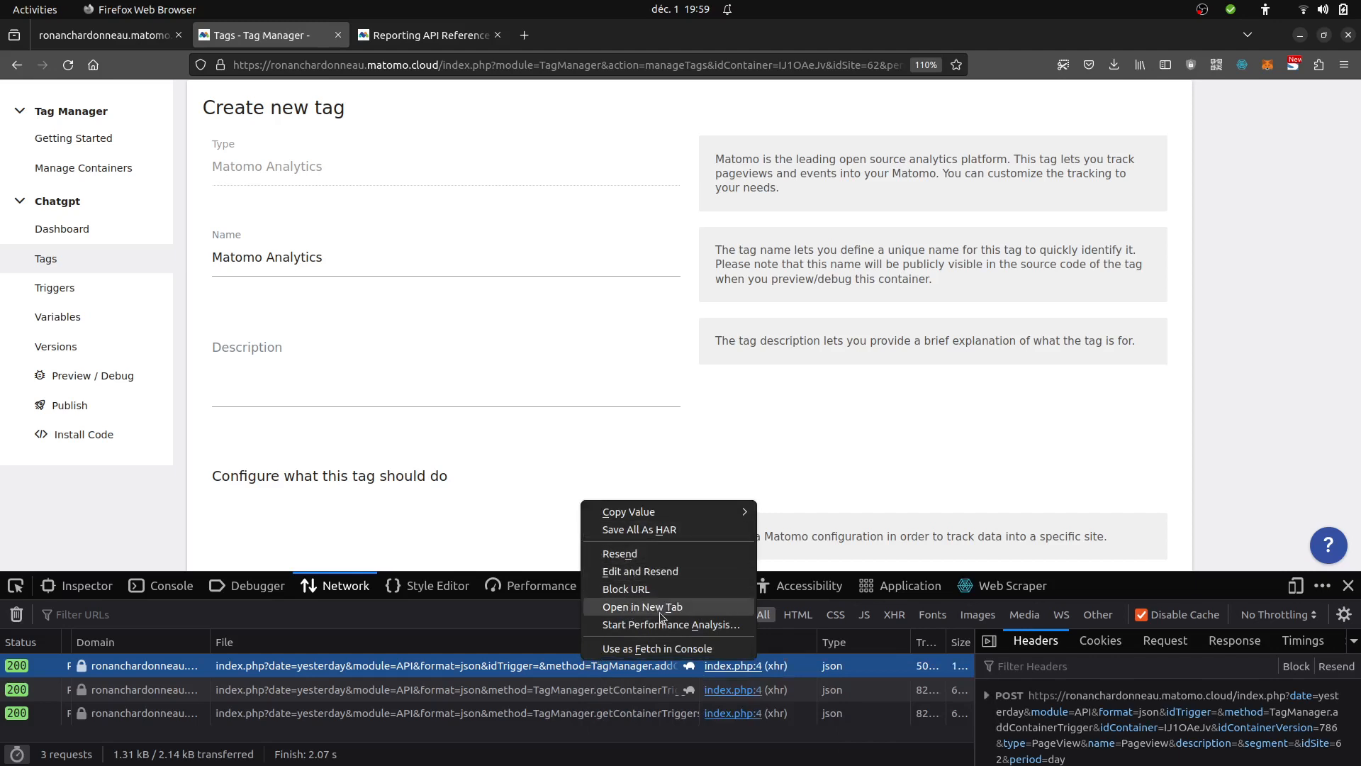
pyautogui.moveTo(685, 510)
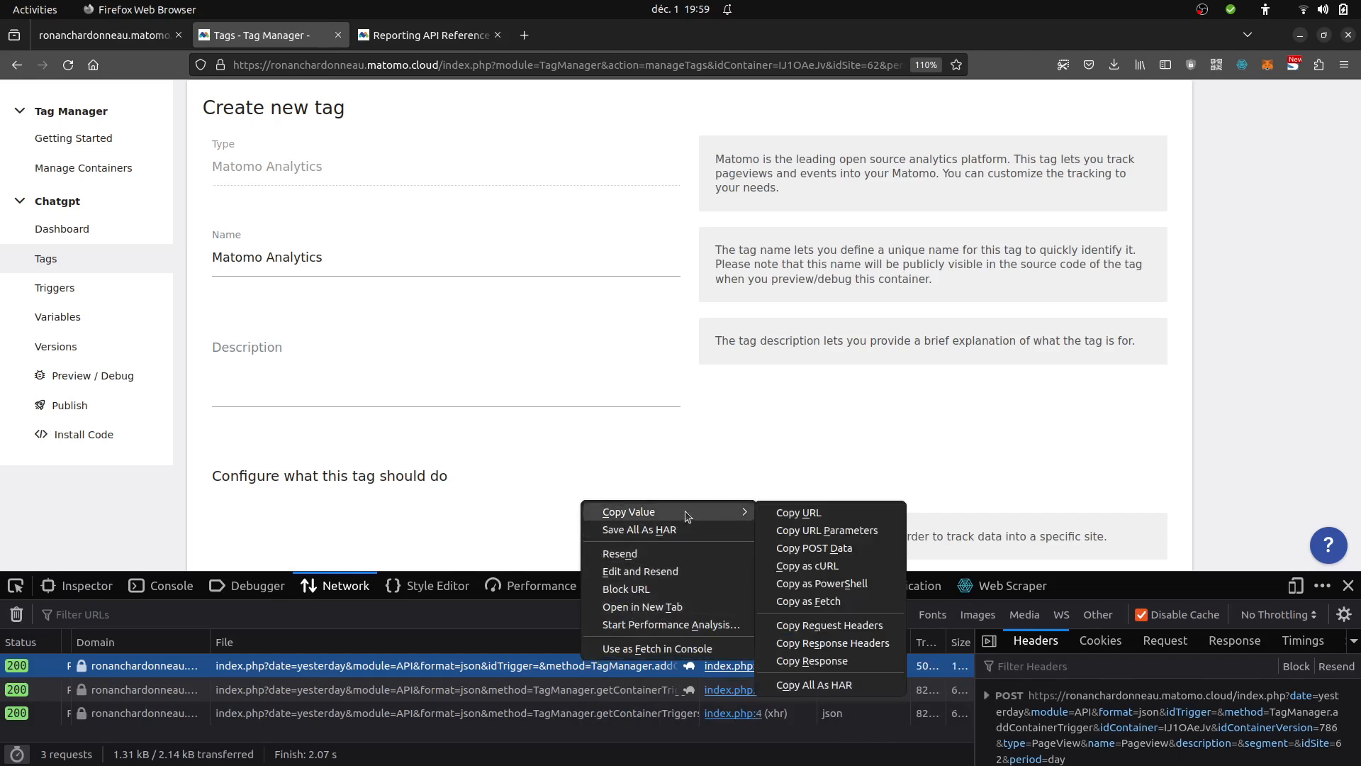
pyautogui.click(792, 512)
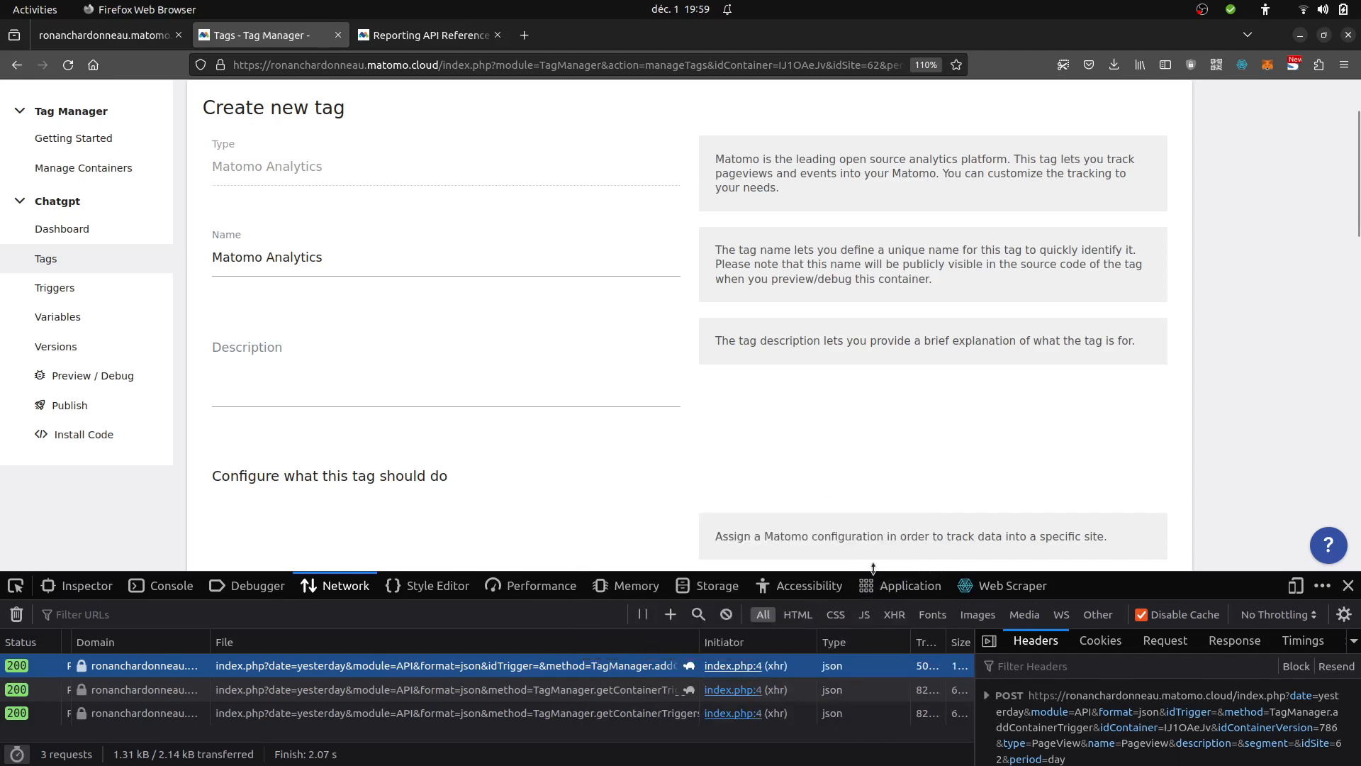
# Enlarge the network monitor and expand the POST request's header details to examine its parameters.
pyautogui.moveTo(873, 567); pyautogui.dragTo(919, 186)
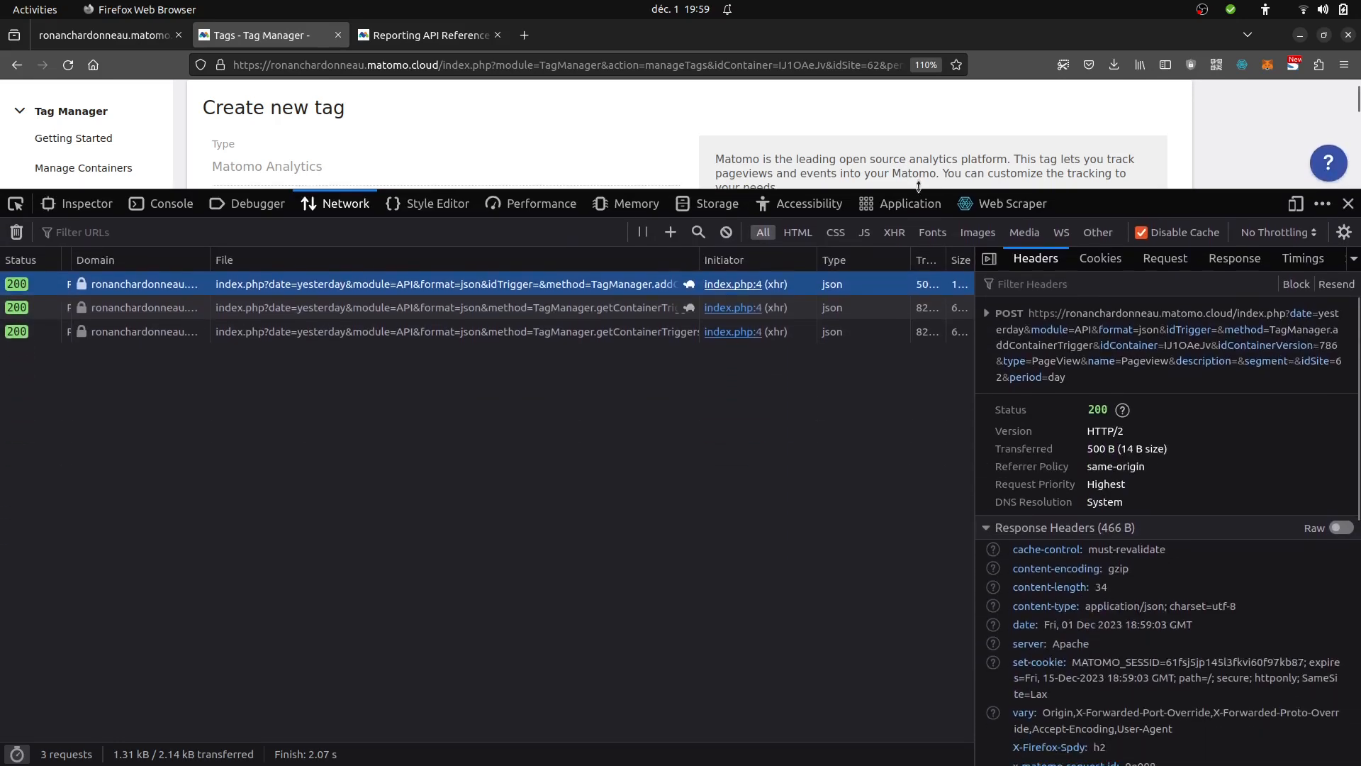
pyautogui.click(987, 314)
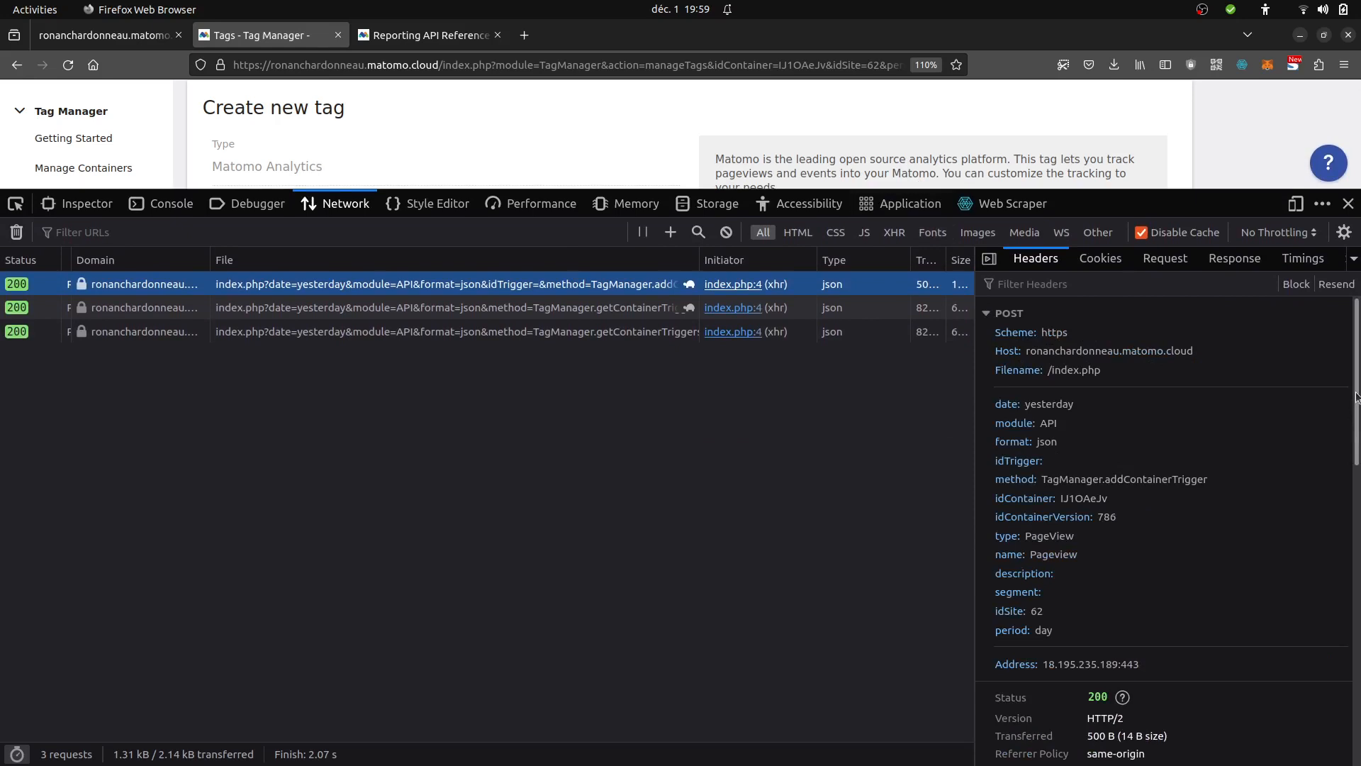
pyautogui.moveTo(1356, 397)
pyautogui.mouseDown()
pyautogui.moveTo(1358, 682)
pyautogui.moveTo(1356, 393)
pyautogui.mouseUp()
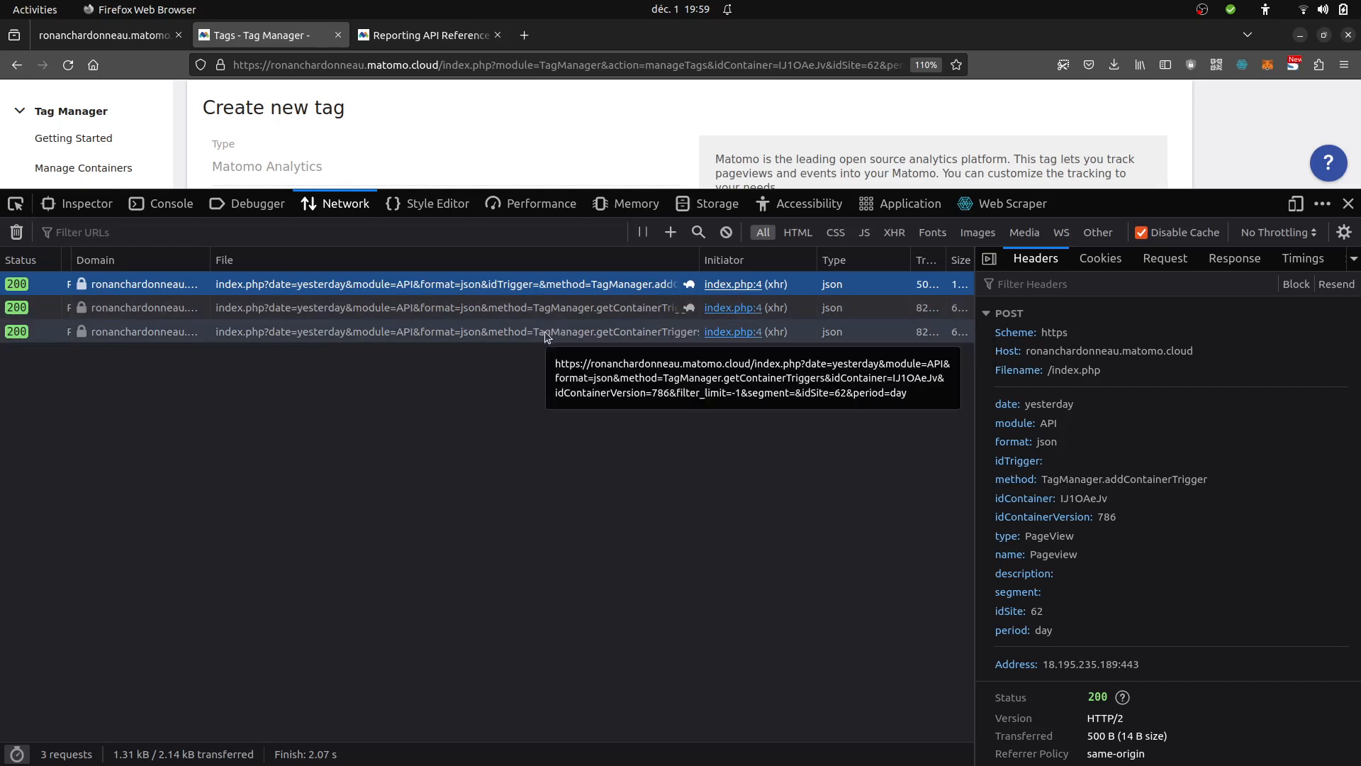
# Switch to gedit, paste the copied request URL into the empty document, and return to Firefox.
pyautogui.moveTo(3, 454)
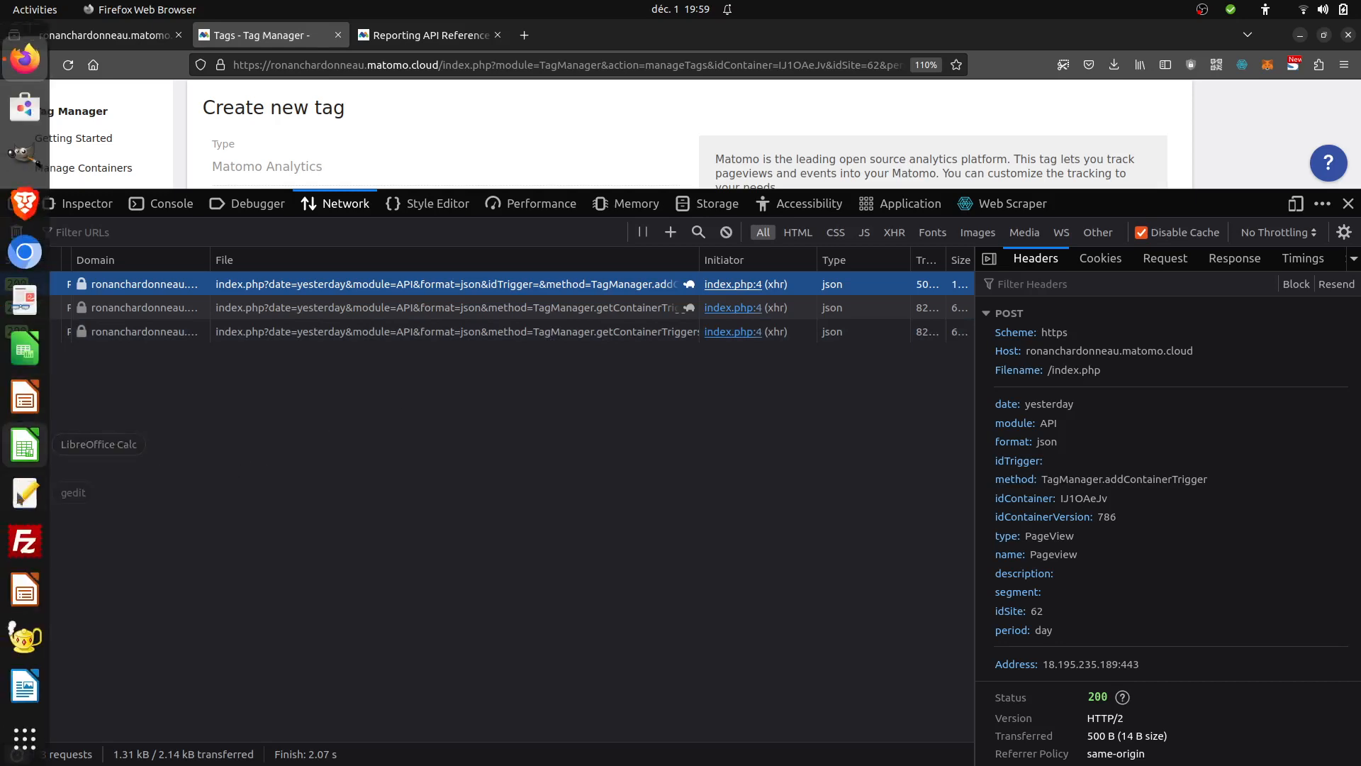
pyautogui.click(25, 493)
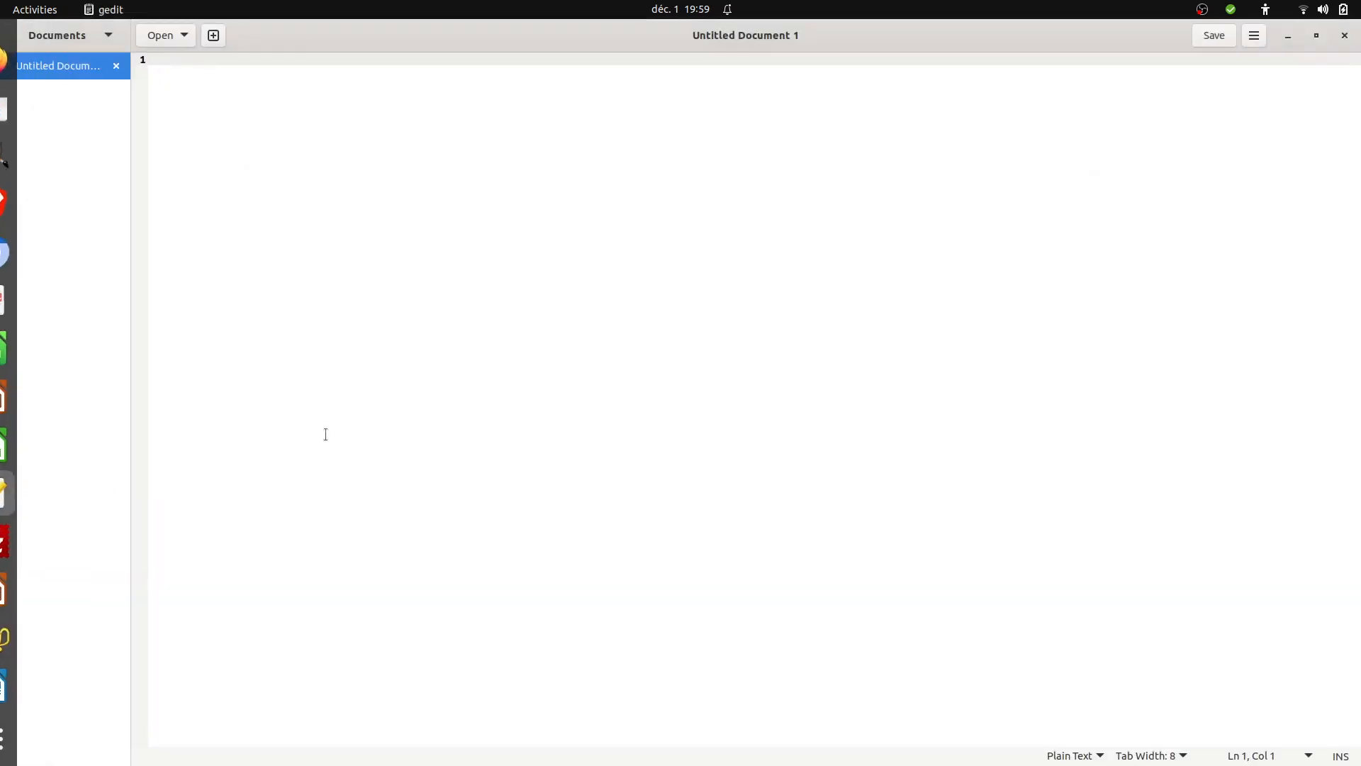
pyautogui.hotkey('ctrl', 'v')
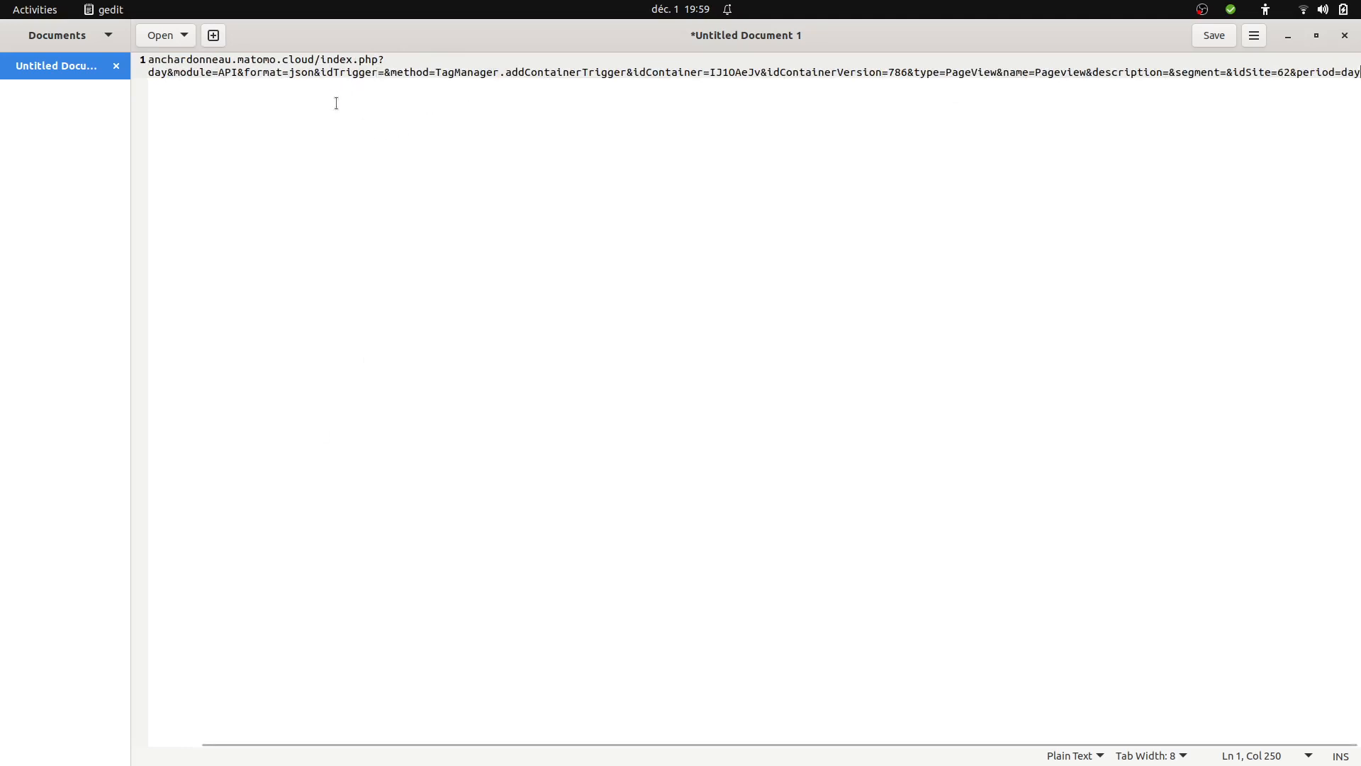
pyautogui.moveTo(3, 142)
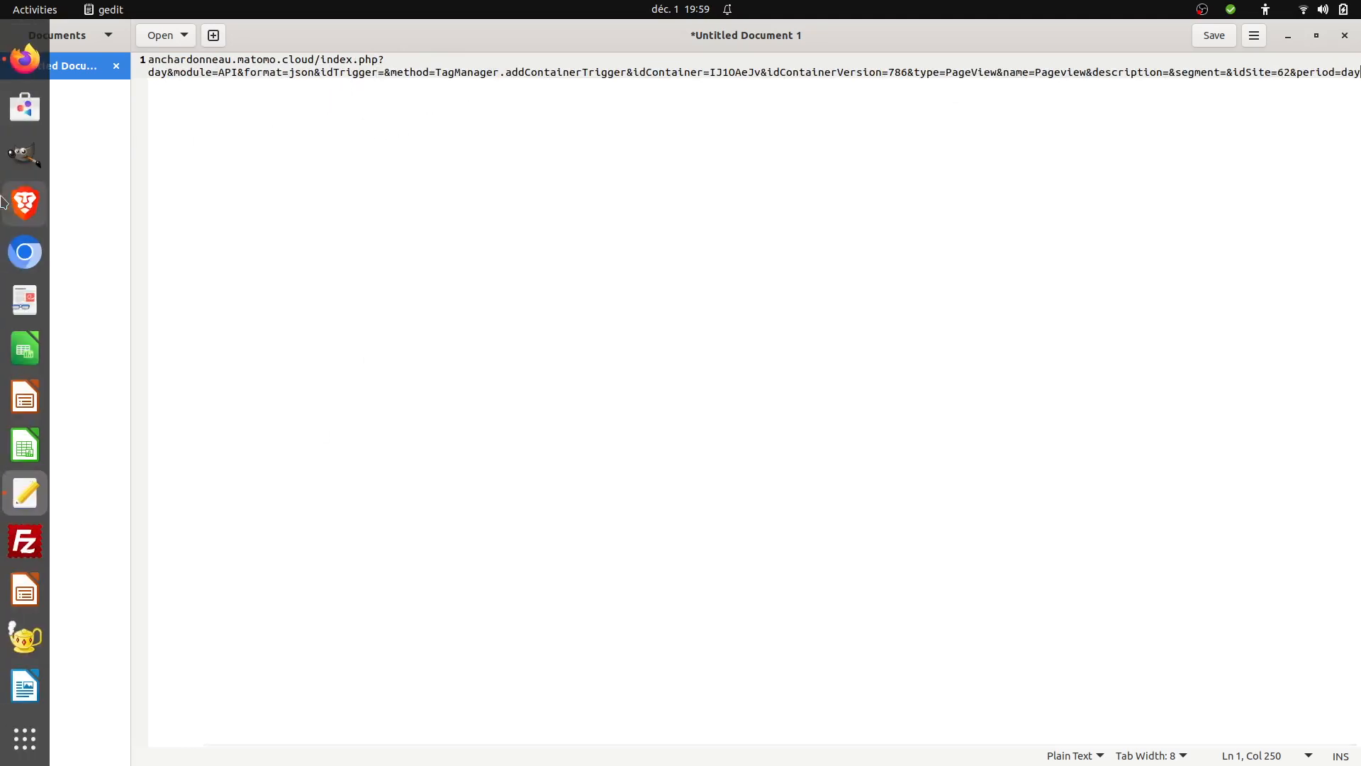
pyautogui.click(24, 63)
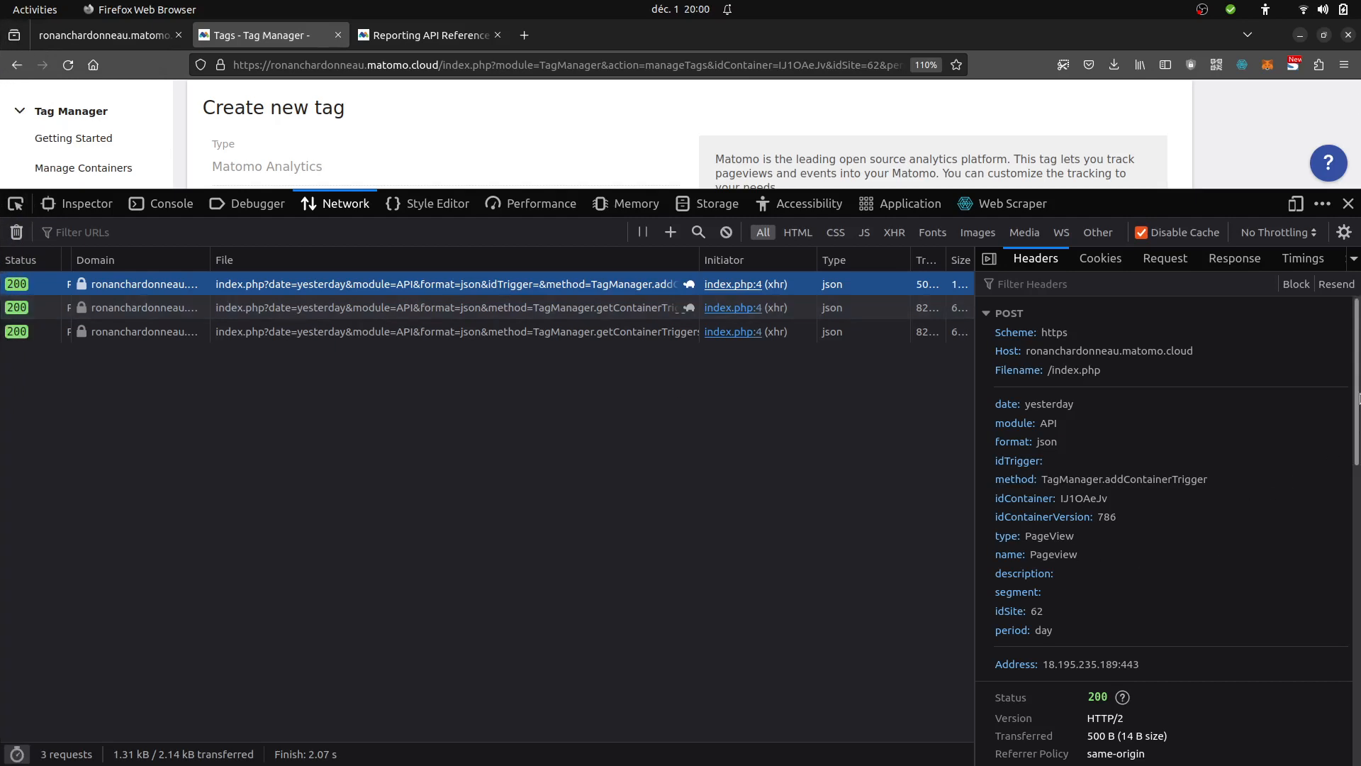
# Examine the response and the request form data of the TagManager.addContainerTrigger POST request, ending back on its headers.
pyautogui.click(1233, 265)
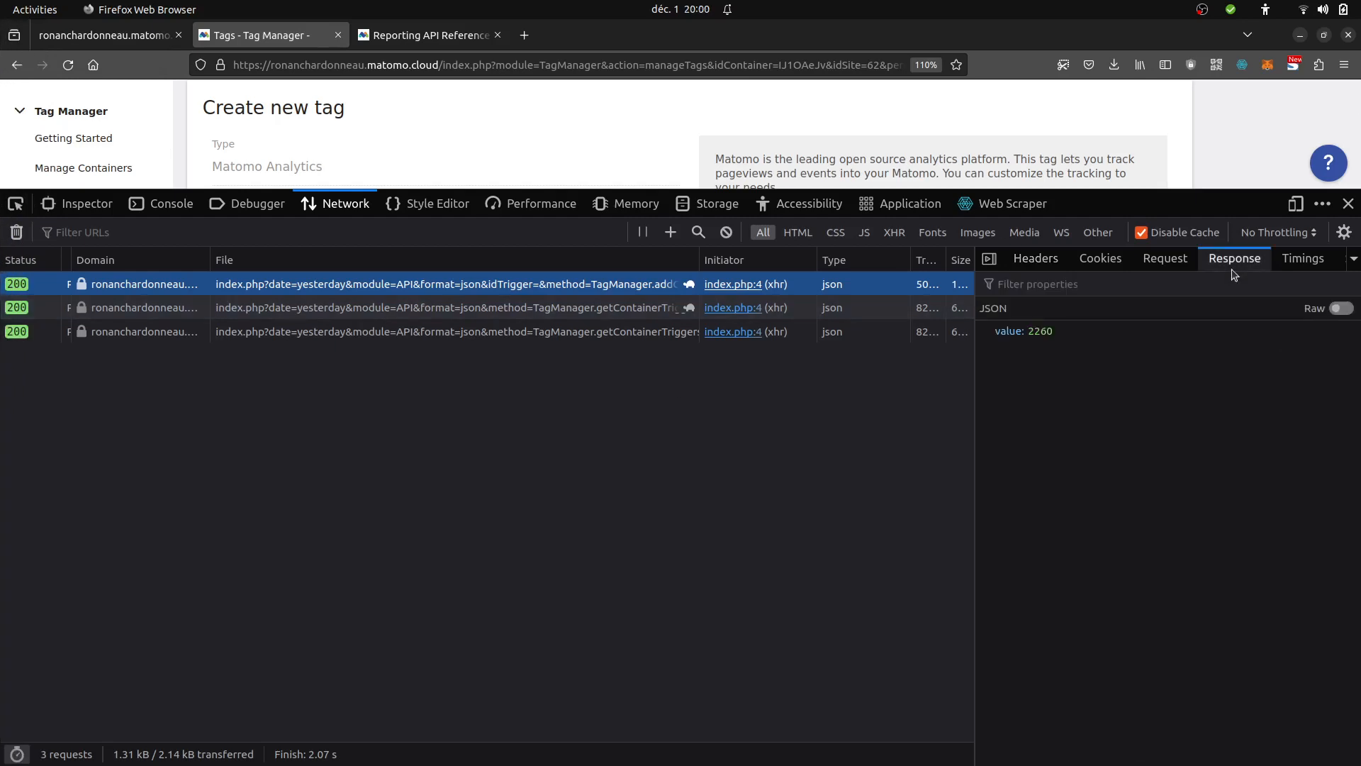
pyautogui.click(1193, 266)
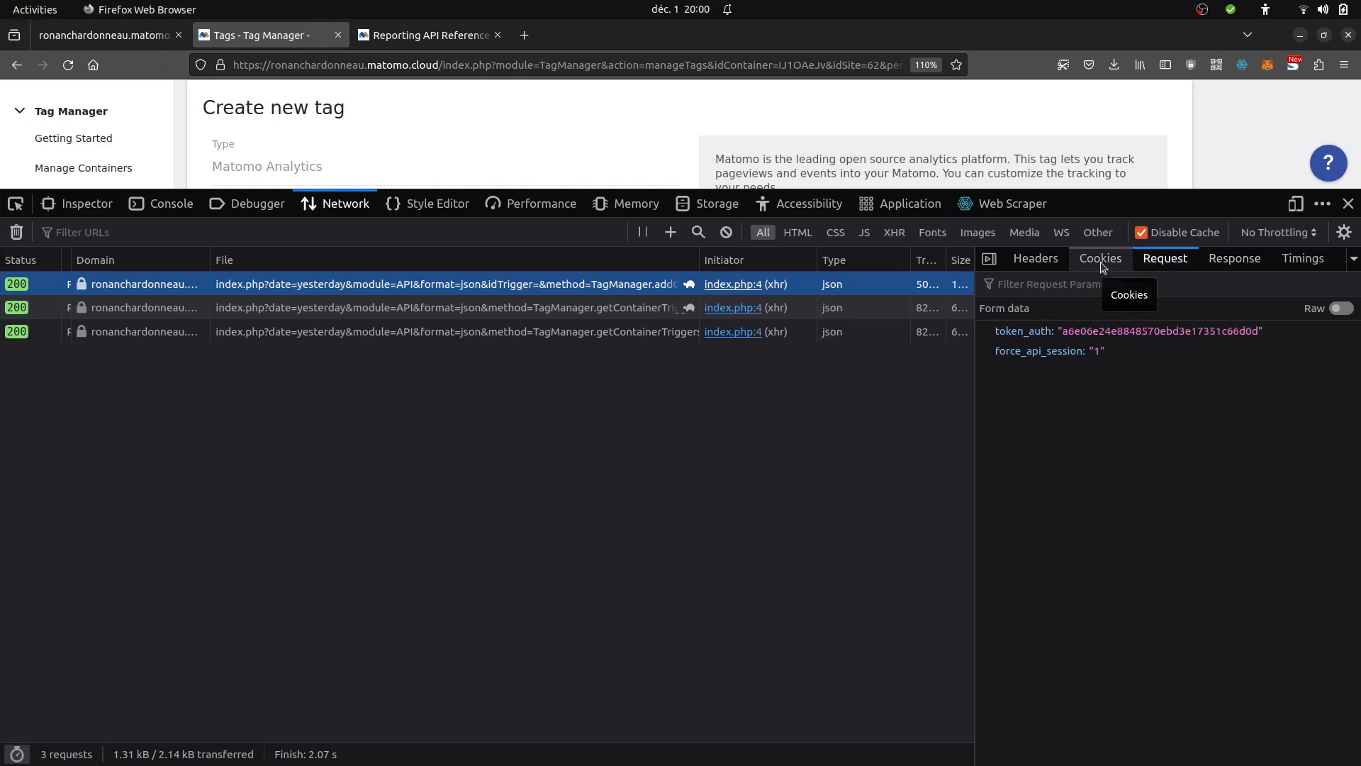
pyautogui.click(1035, 260)
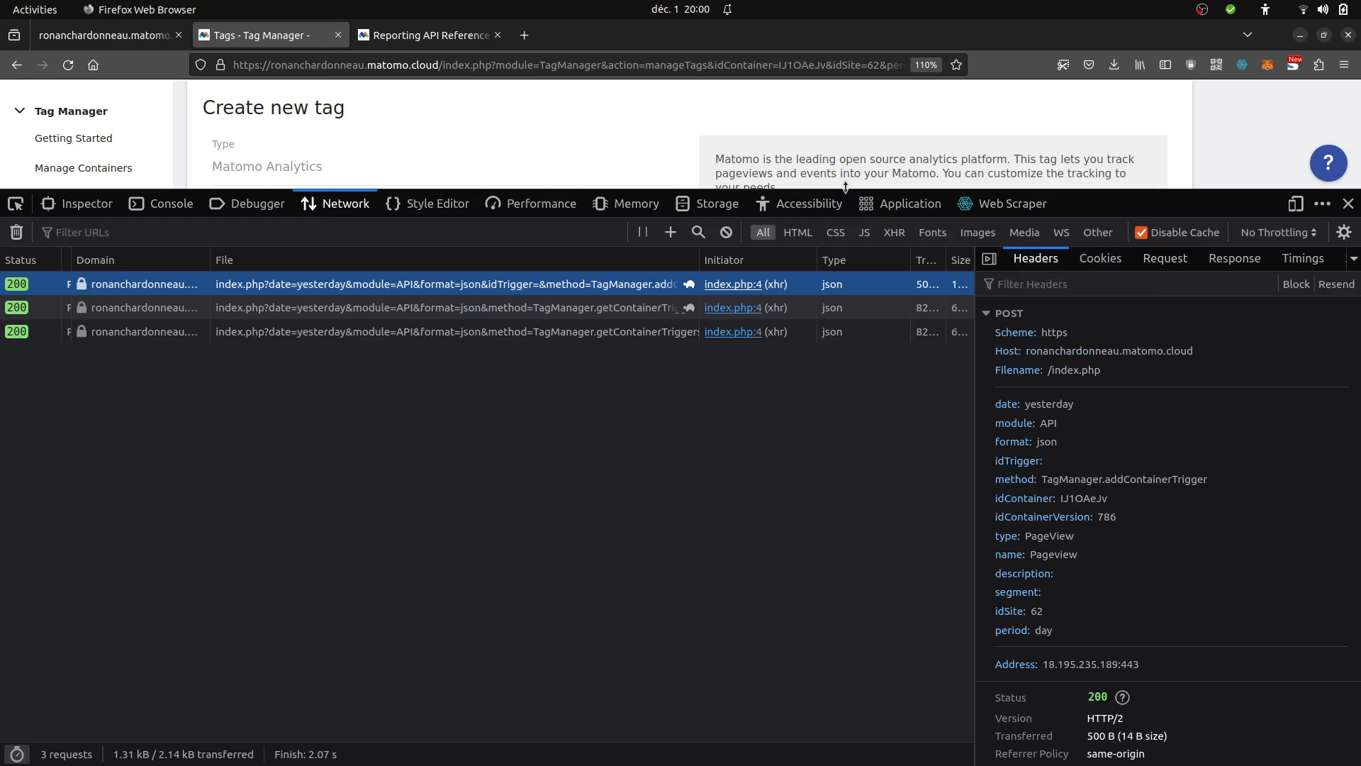
# Reduce the network monitor, clear its request log, and try to create the Matomo Analytics tag.
pyautogui.moveTo(845, 186); pyautogui.dragTo(847, 546)
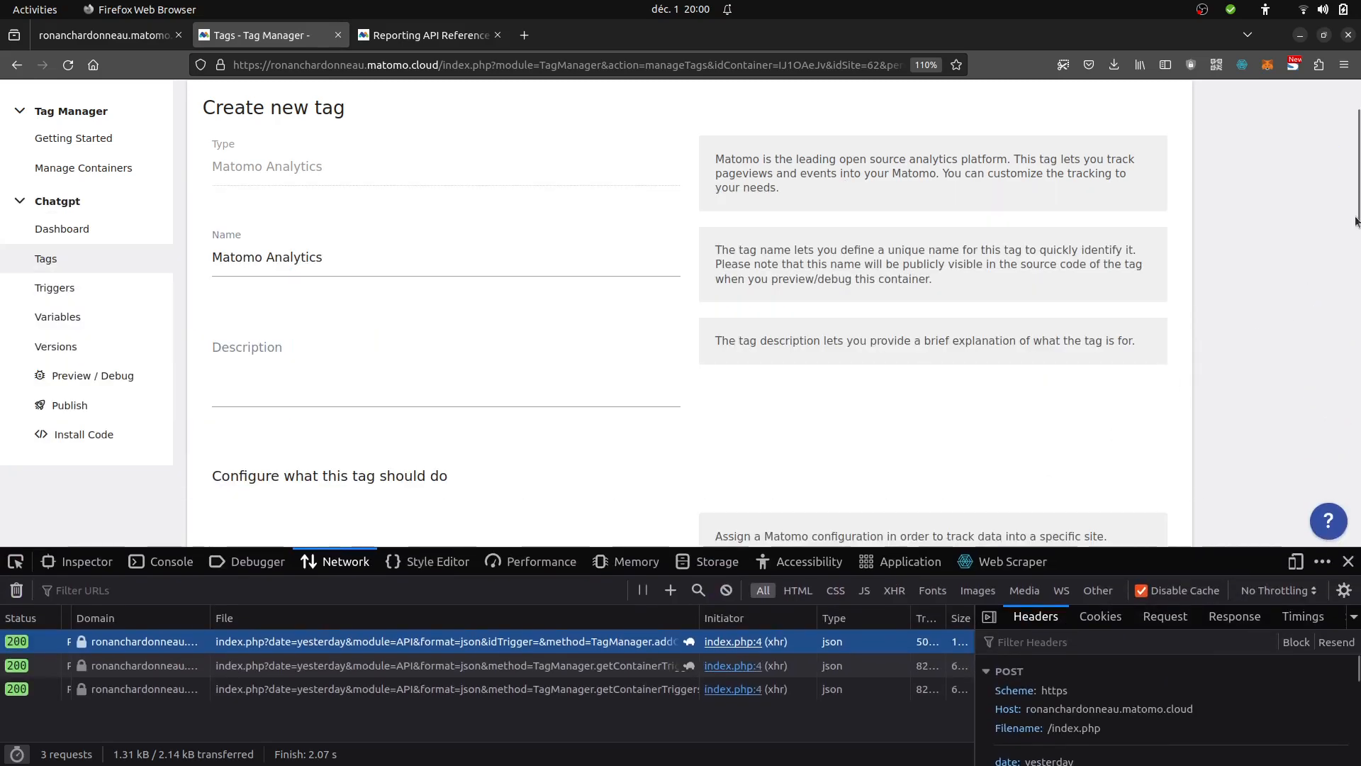
pyautogui.moveTo(1355, 221); pyautogui.dragTo(1355, 508)
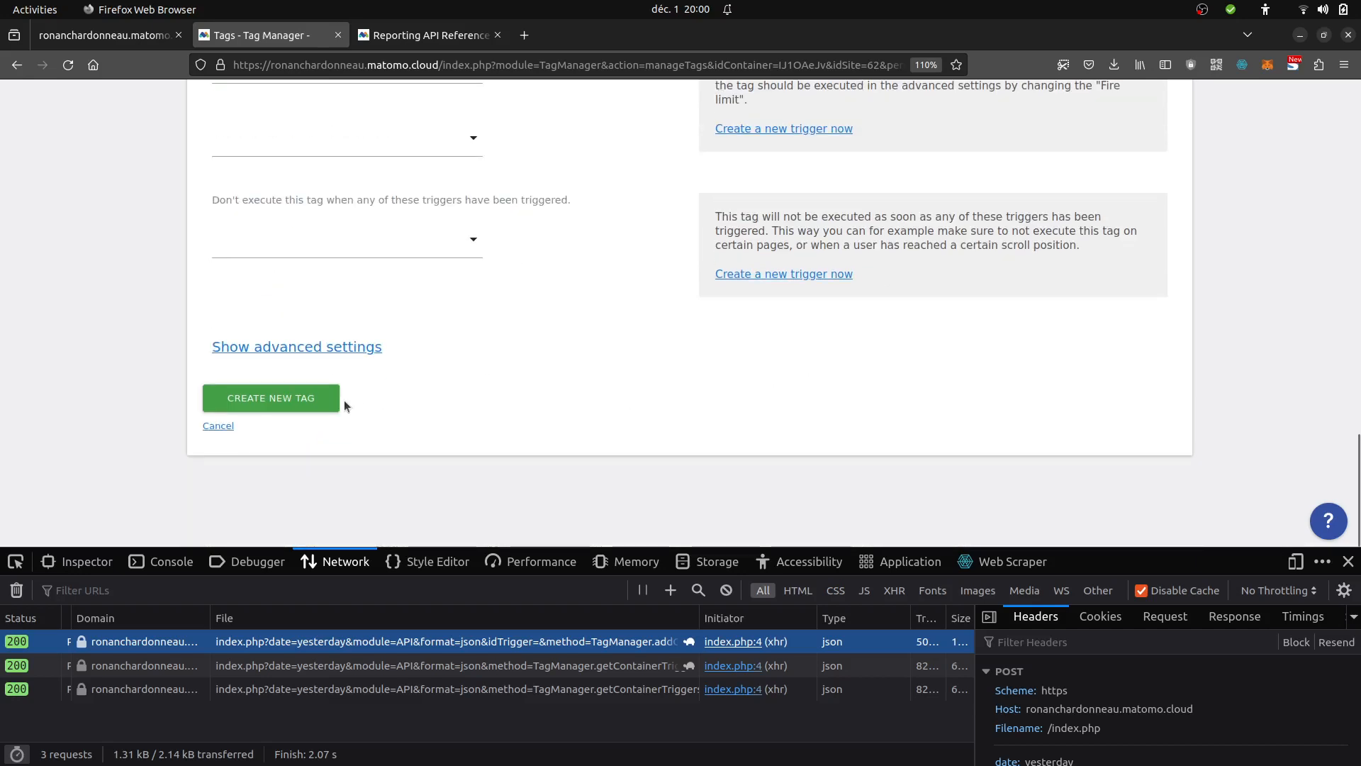
pyautogui.click(17, 592)
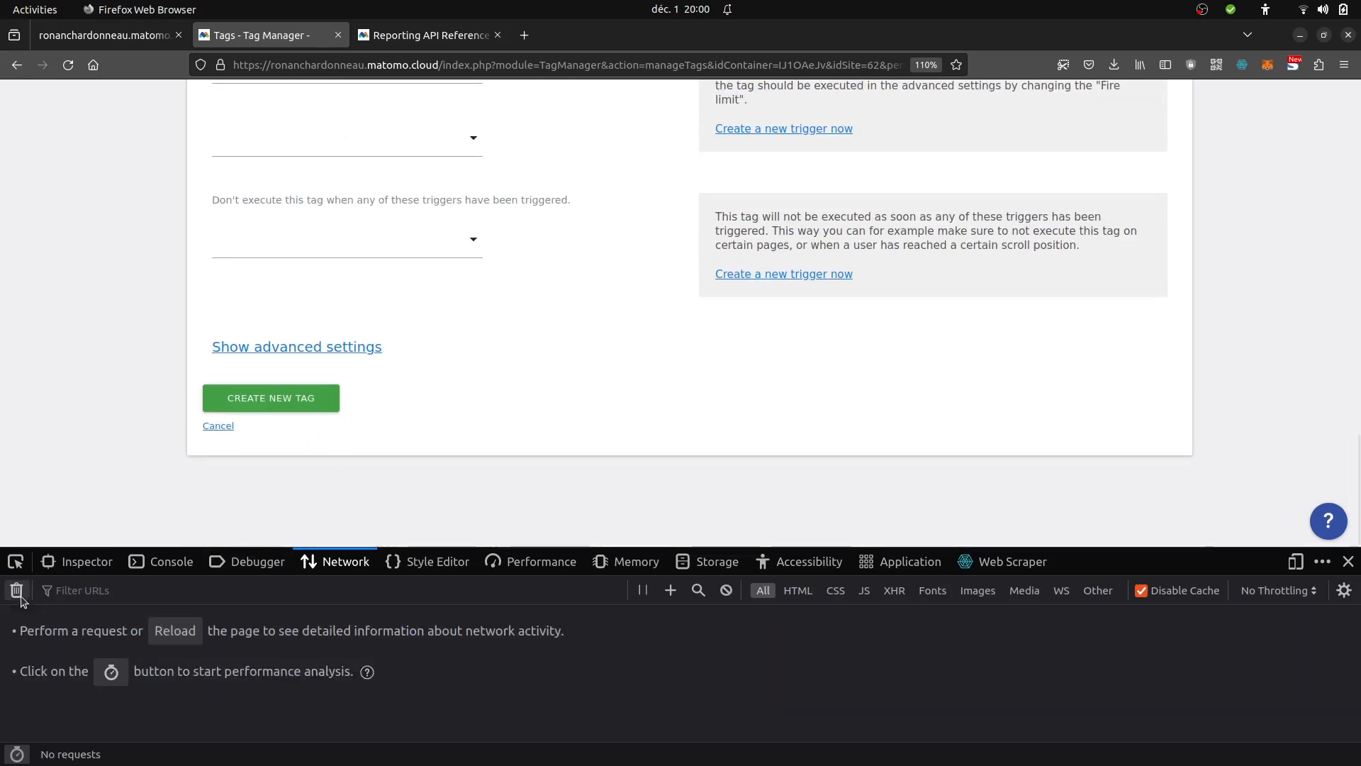
pyautogui.moveTo(1356, 457); pyautogui.dragTo(1357, 556)
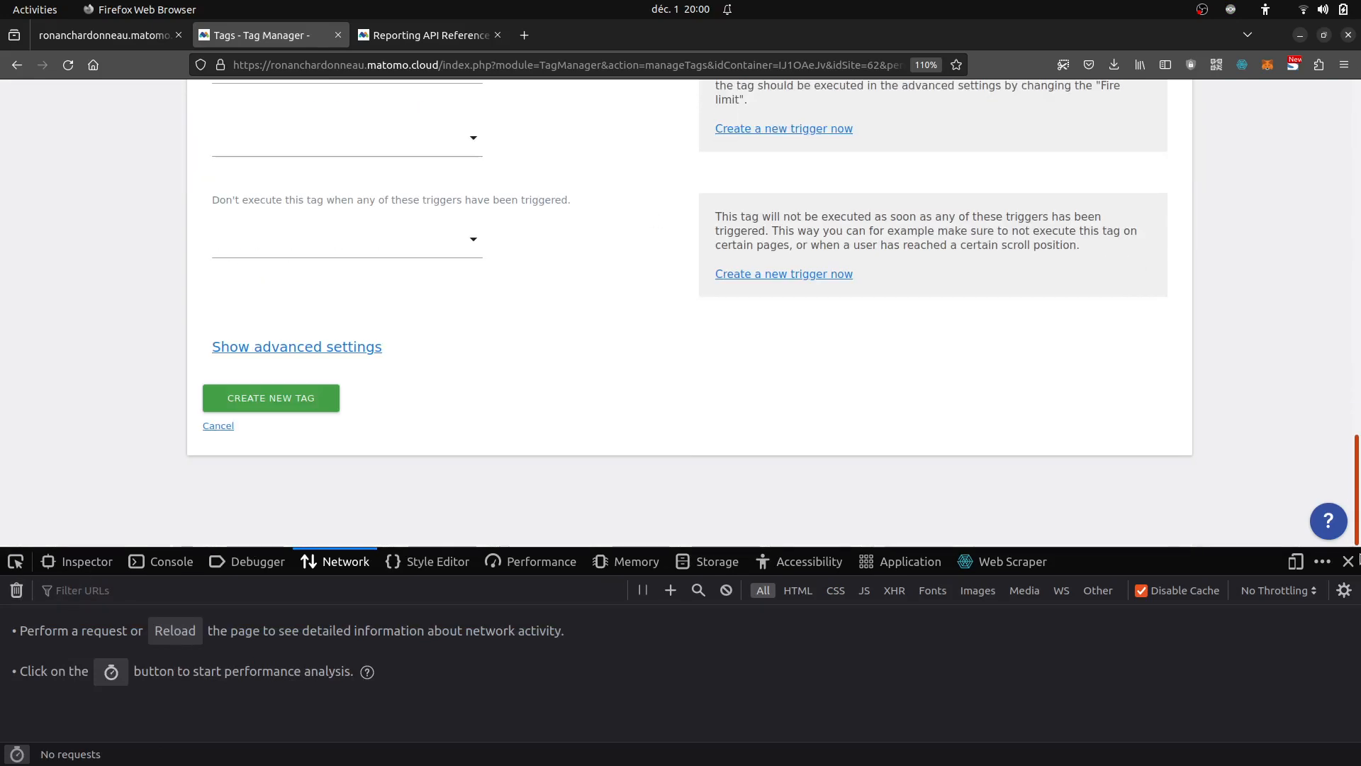
pyautogui.click(235, 399)
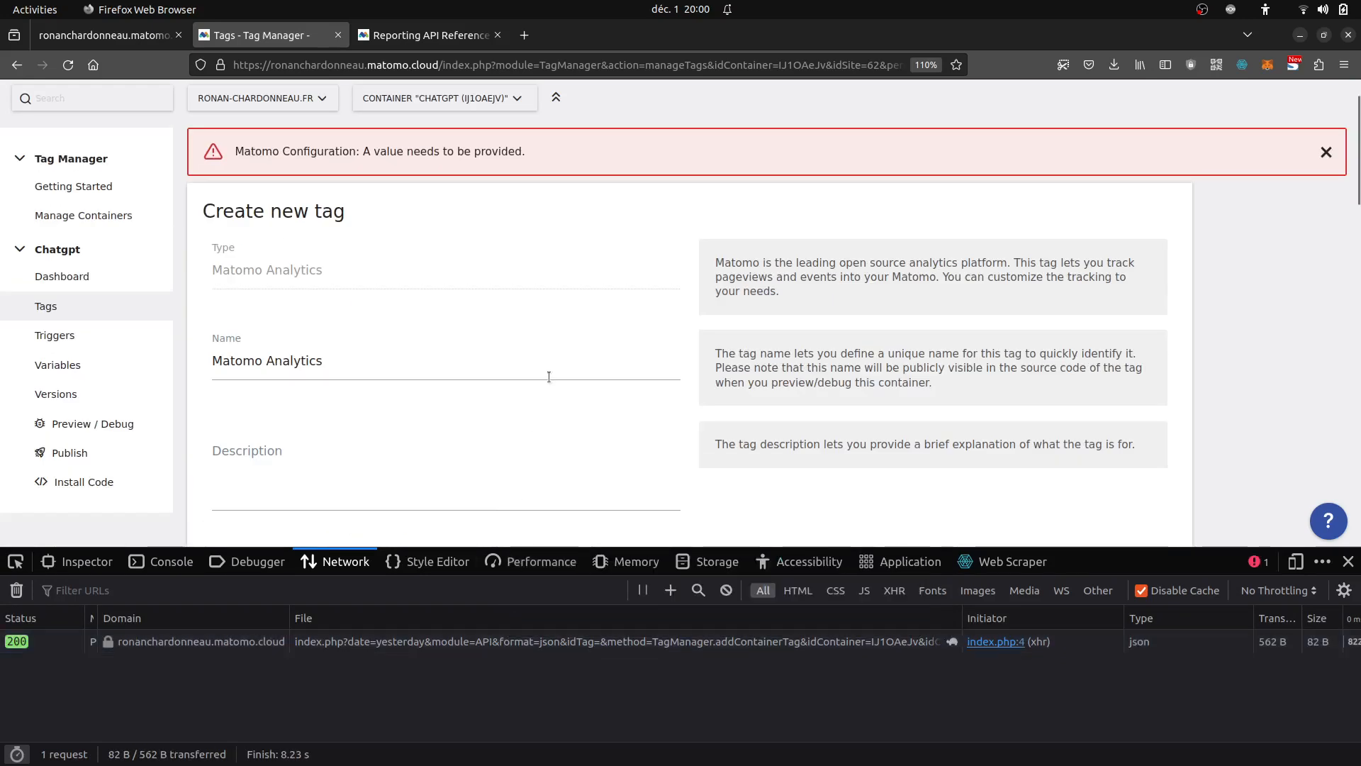
# Create a new Matomo Configuration variable with default settings for the tag.
pyautogui.scroll(-7, 653, 195)
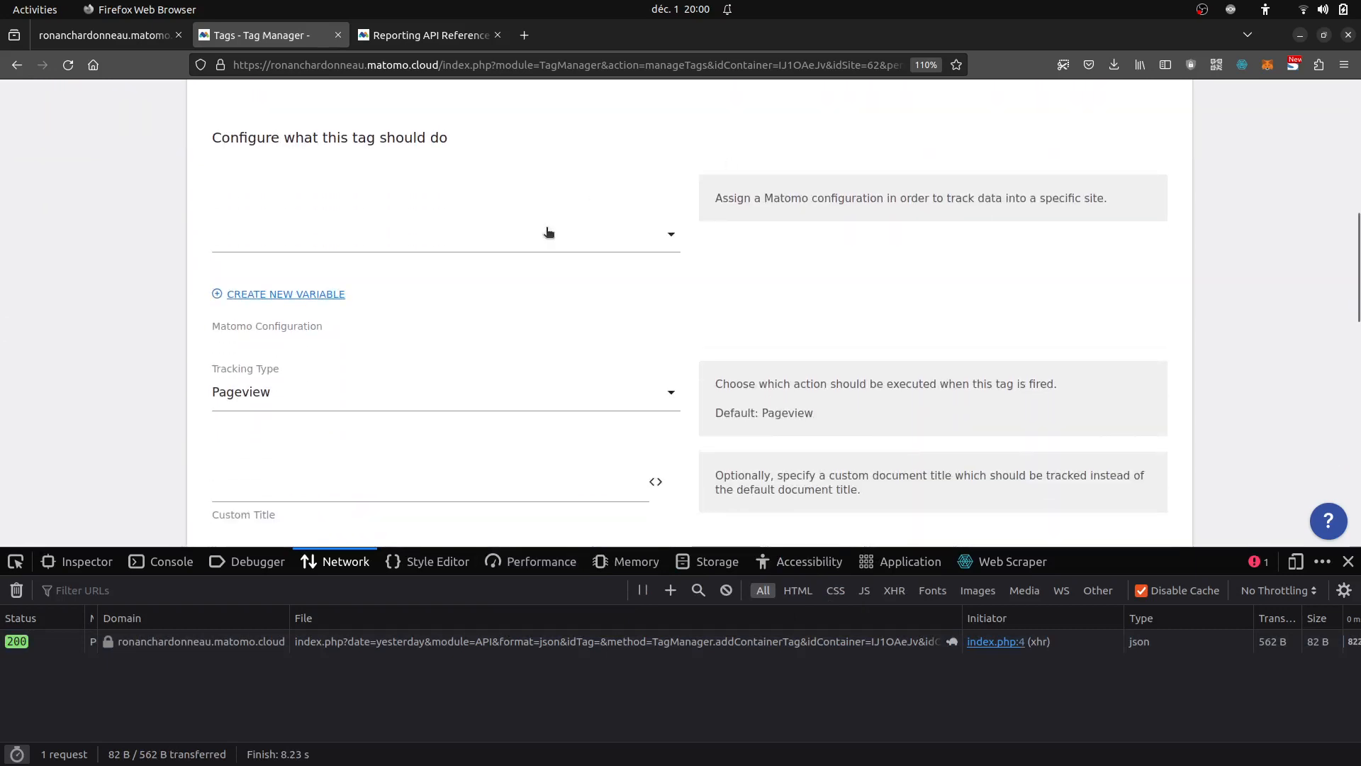
pyautogui.click(310, 294)
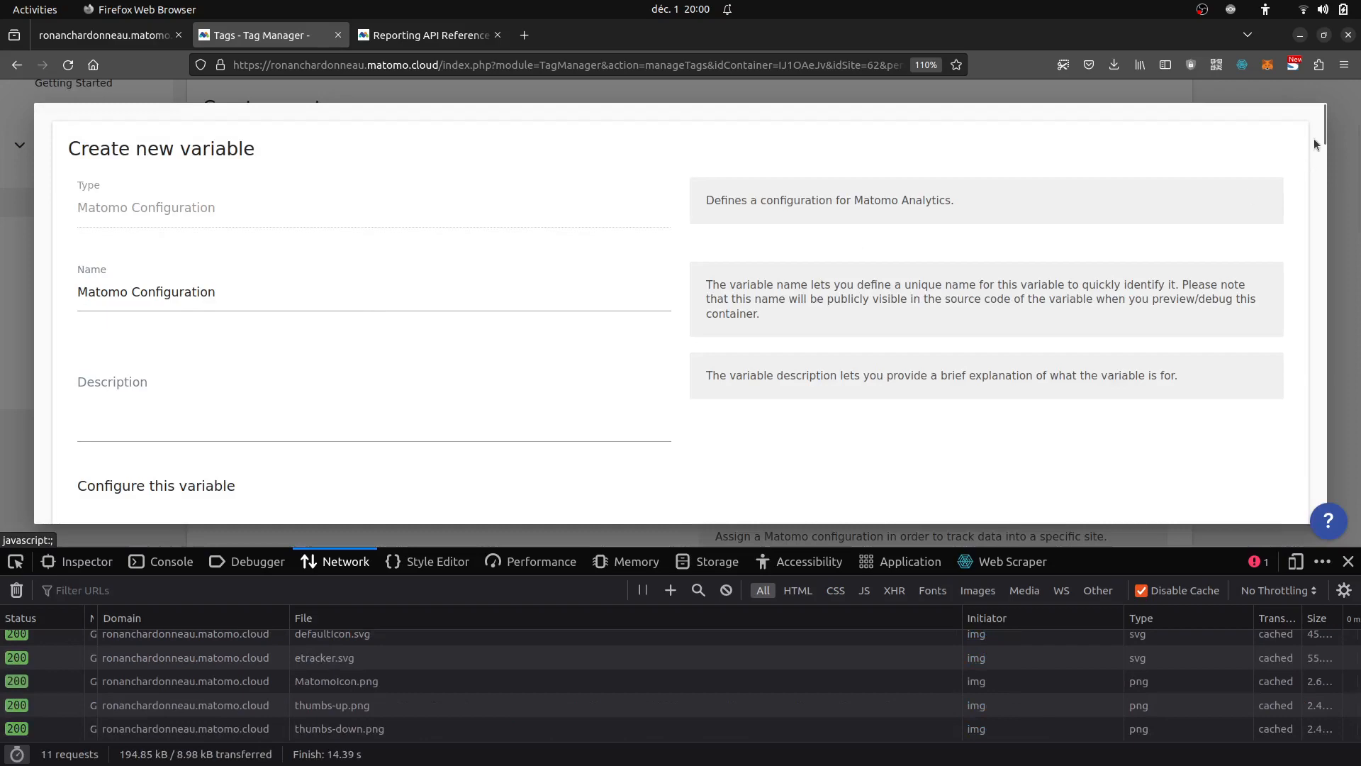
pyautogui.scroll(-2, 1315, 205)
pyautogui.scroll(-15, 1315, 204)
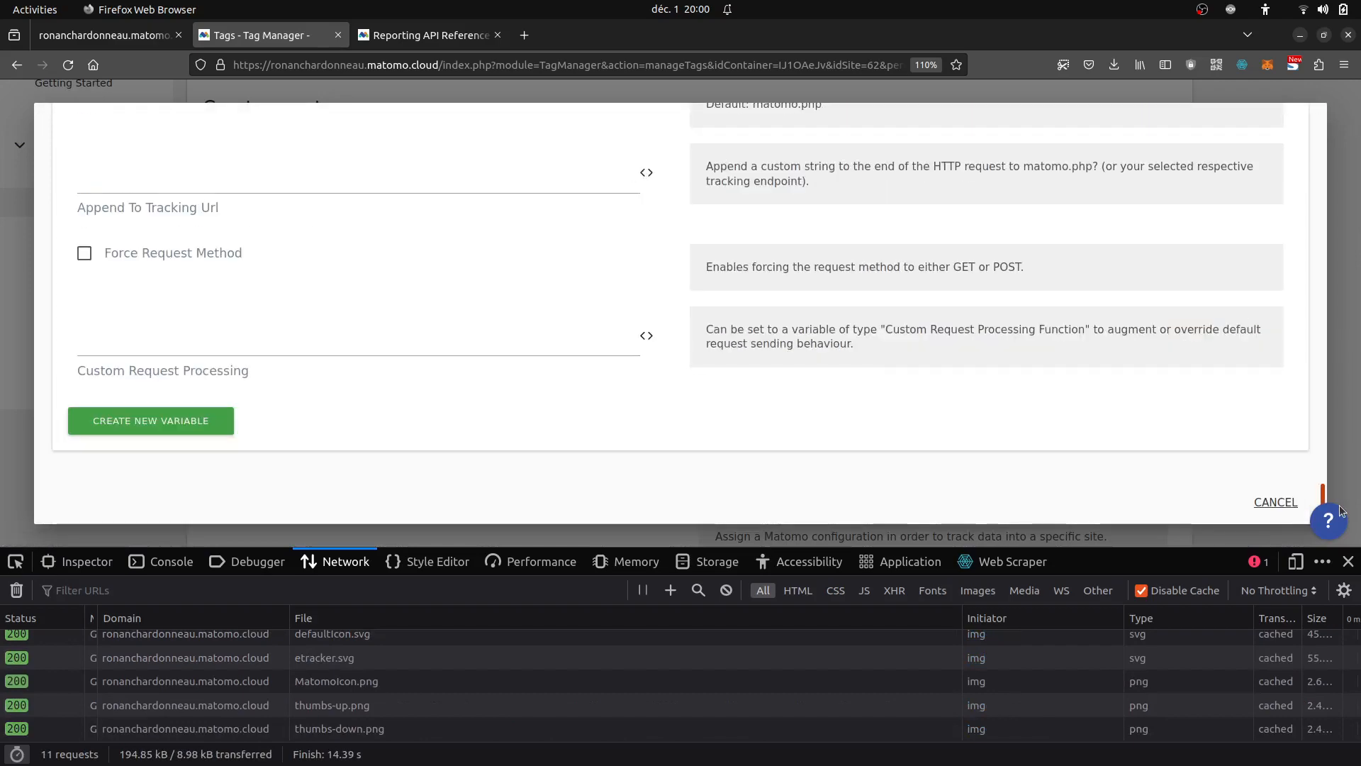
pyautogui.click(196, 412)
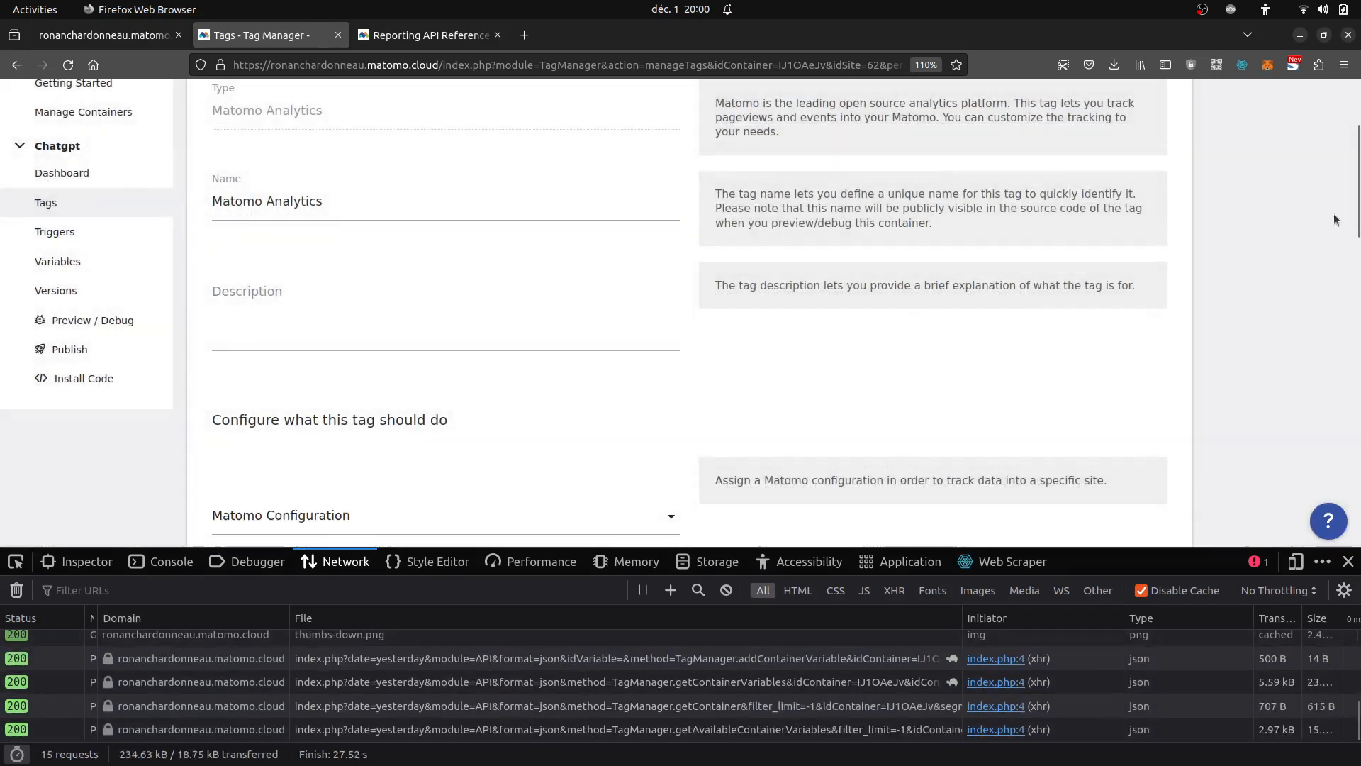
# Clear the network log and create the Matomo Analytics tag with the Matomo Configuration variable assigned.
pyautogui.scroll(-15, 1336, 376)
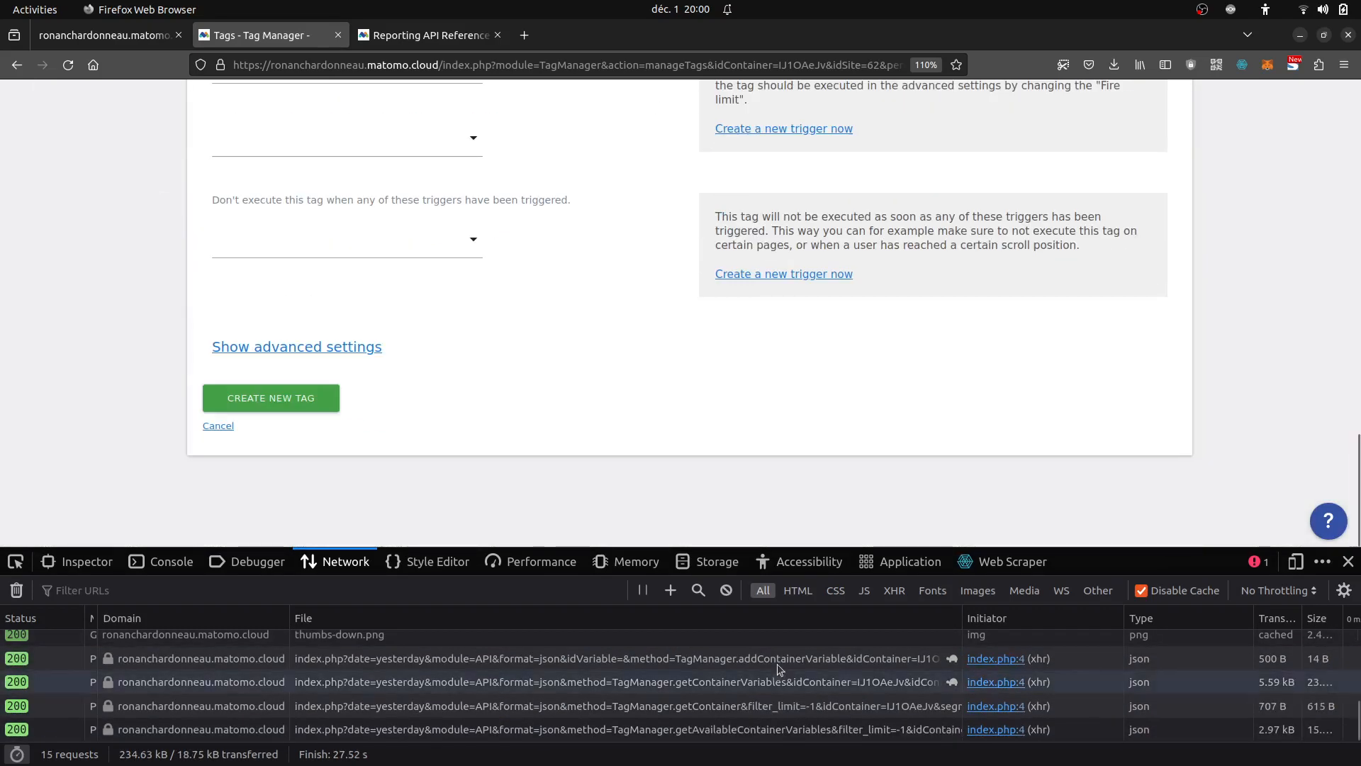
pyautogui.click(15, 589)
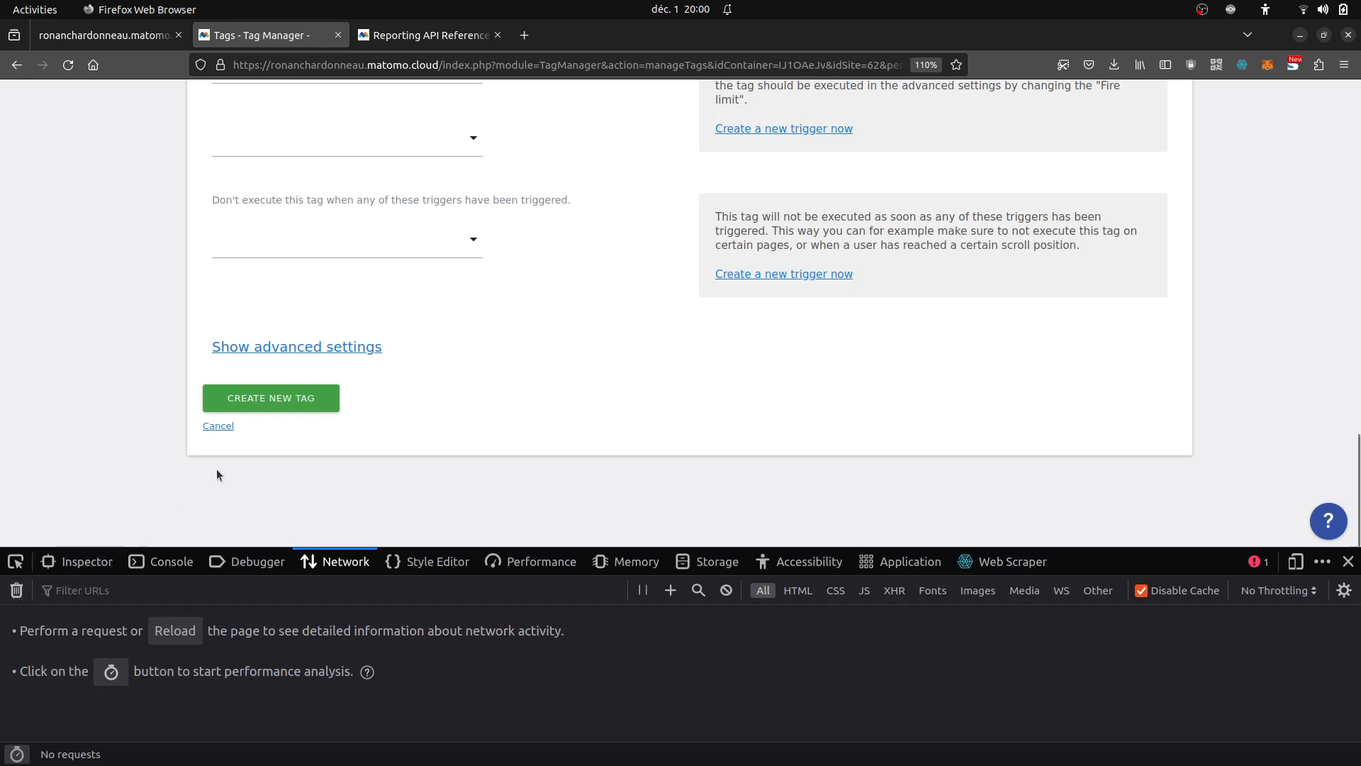
pyautogui.click(282, 394)
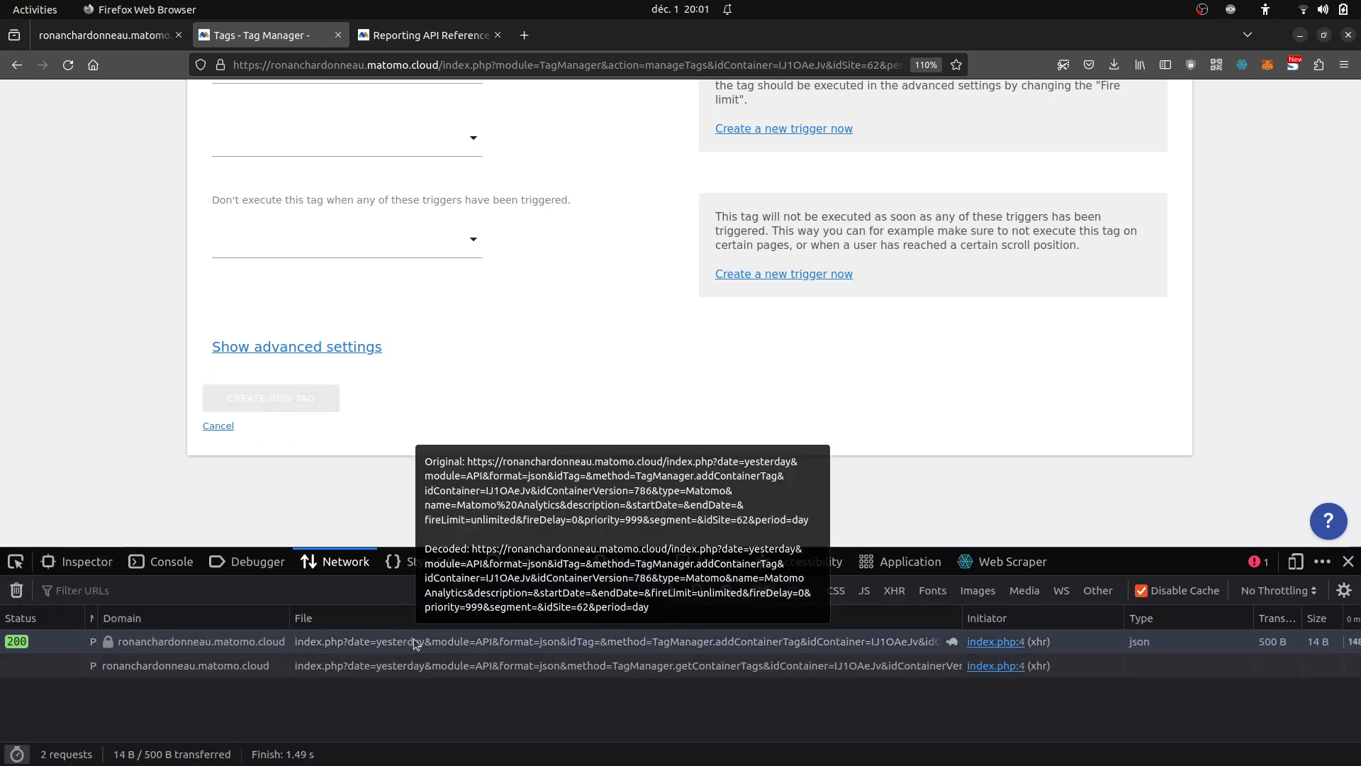
# Copy the URL of the TagManager.addContainerTag POST request from the network monitor.
pyautogui.click(412, 641)
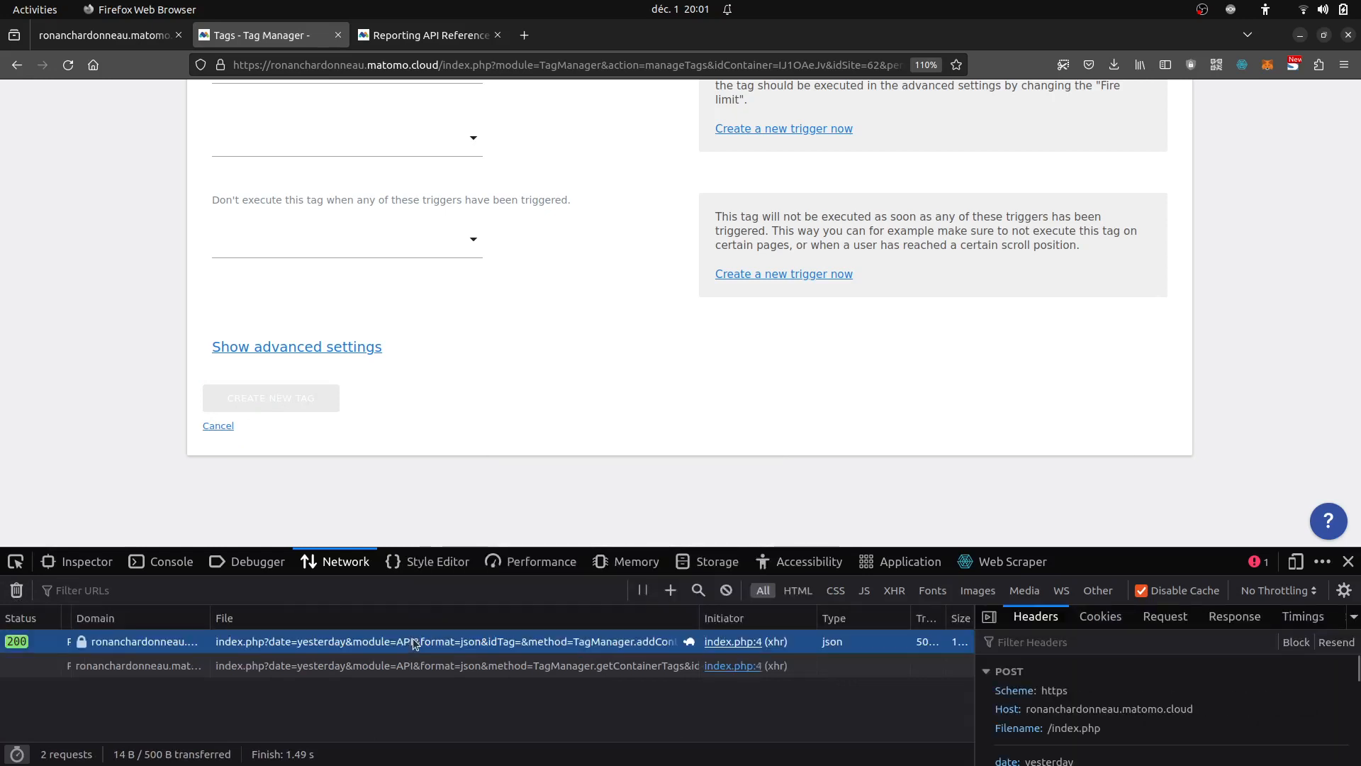
pyautogui.rightClick(414, 642)
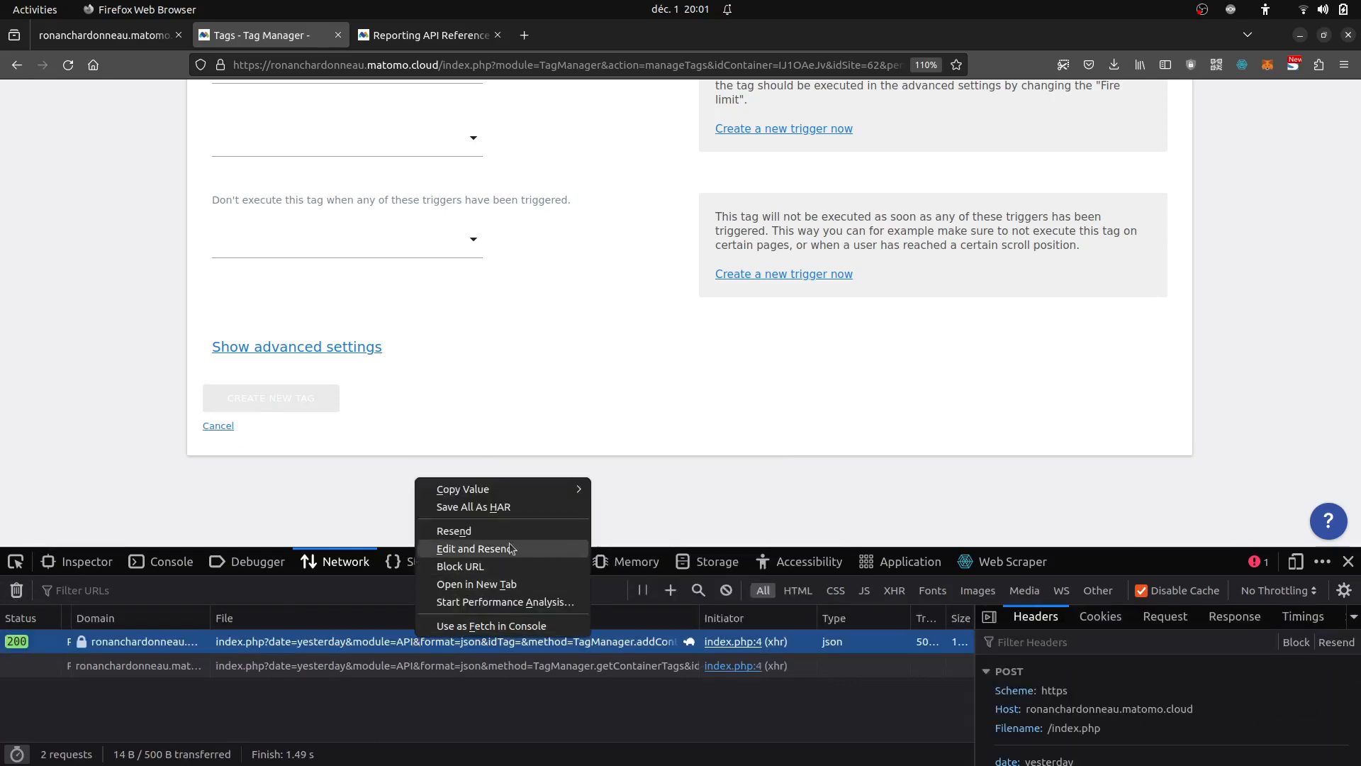
pyautogui.moveTo(537, 494)
pyautogui.click(608, 488)
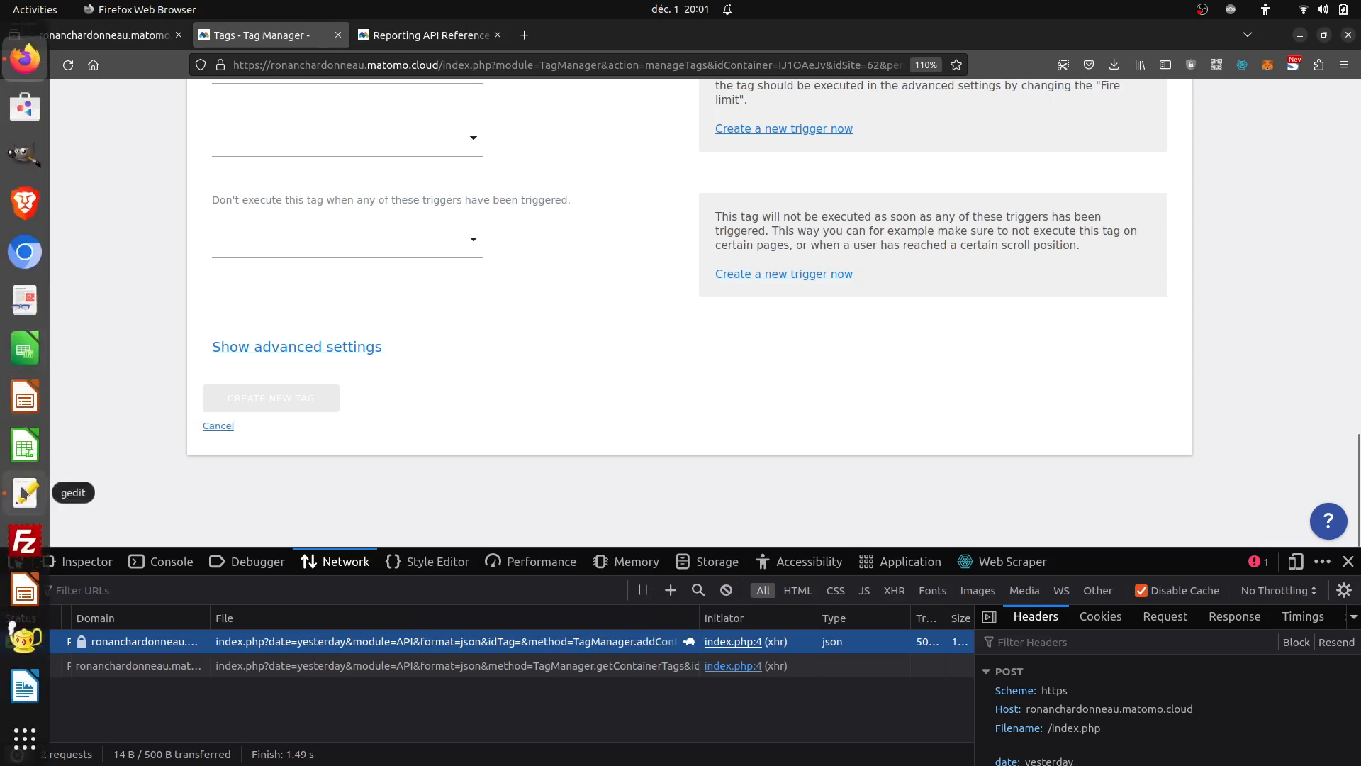
# Switch to gedit and replace the document's contents with the copied addContainerTag request URL.
pyautogui.click(7, 491)
pyautogui.hotkey('ctrl', 'a')
pyautogui.hotkey('ctrl', 'v')
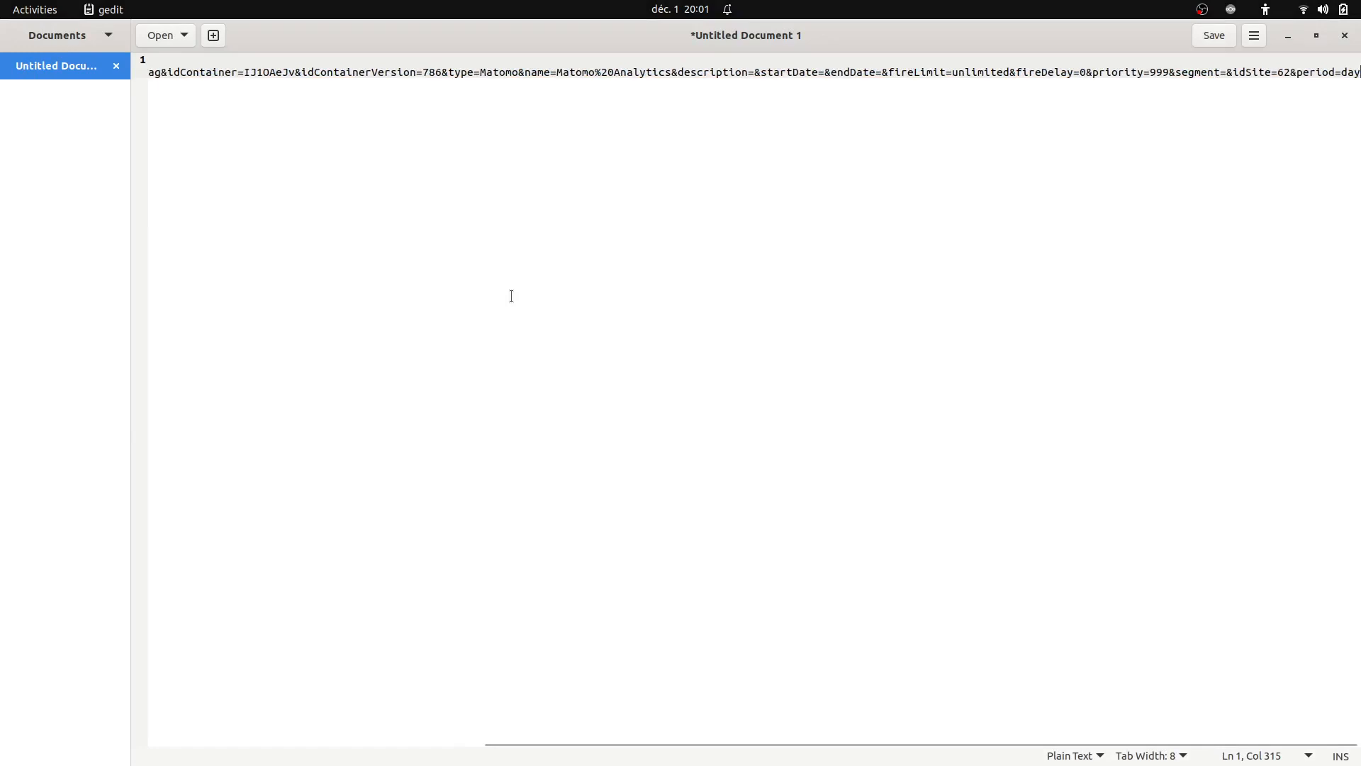
pyautogui.press('Home')
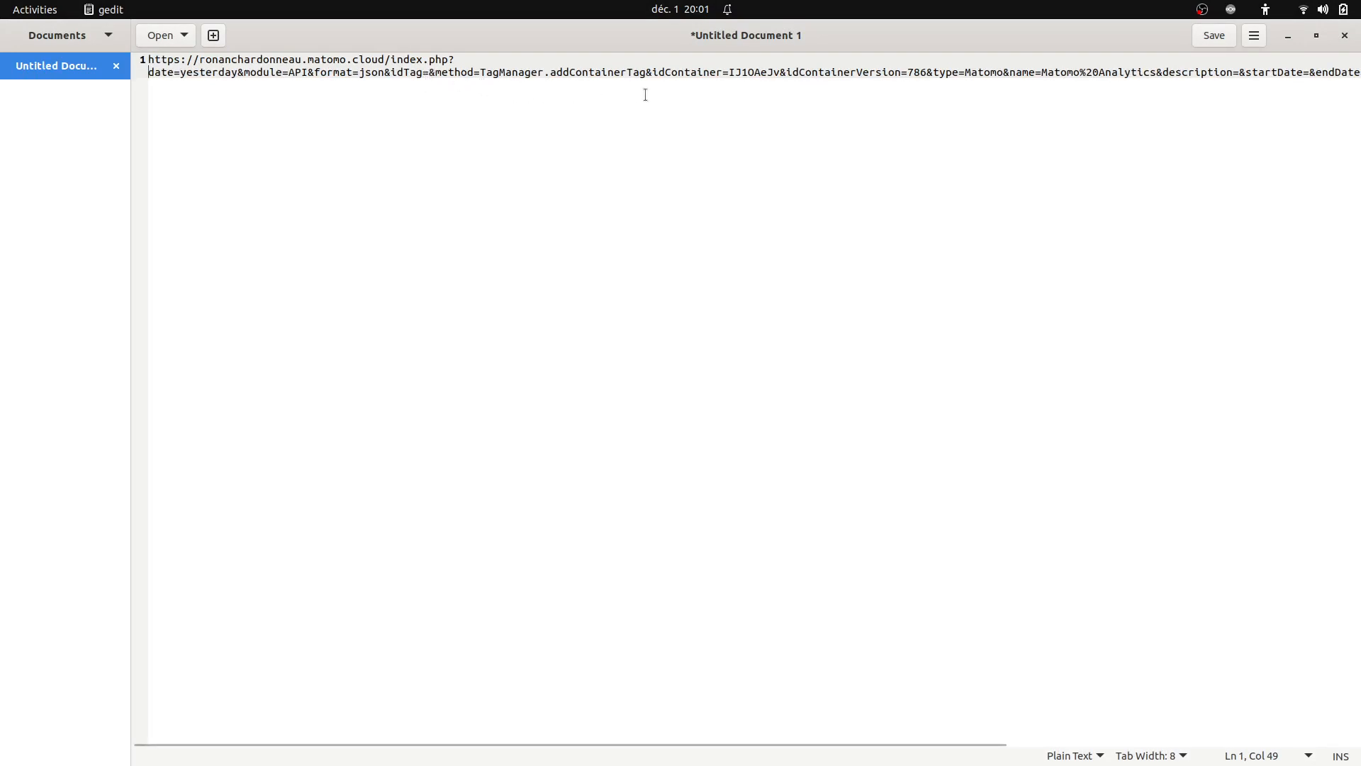
# Search the pasted URL for "trigg" in gedit, close the search, and return to Firefox.
pyautogui.click(880, 74)
pyautogui.hotkey('ctrl', 'f')
pyautogui.write('trigg')
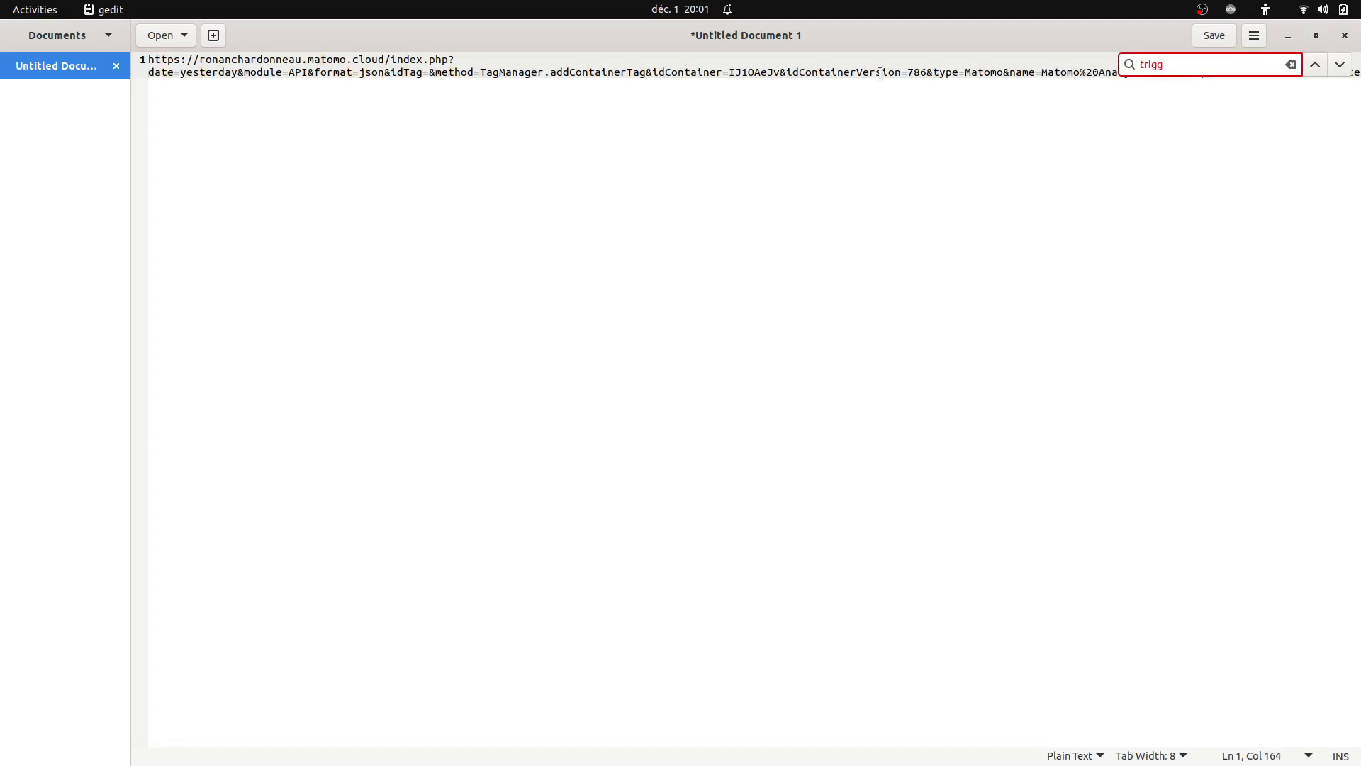
pyautogui.press('Escape')
pyautogui.hotkey('alt', 'Tab')
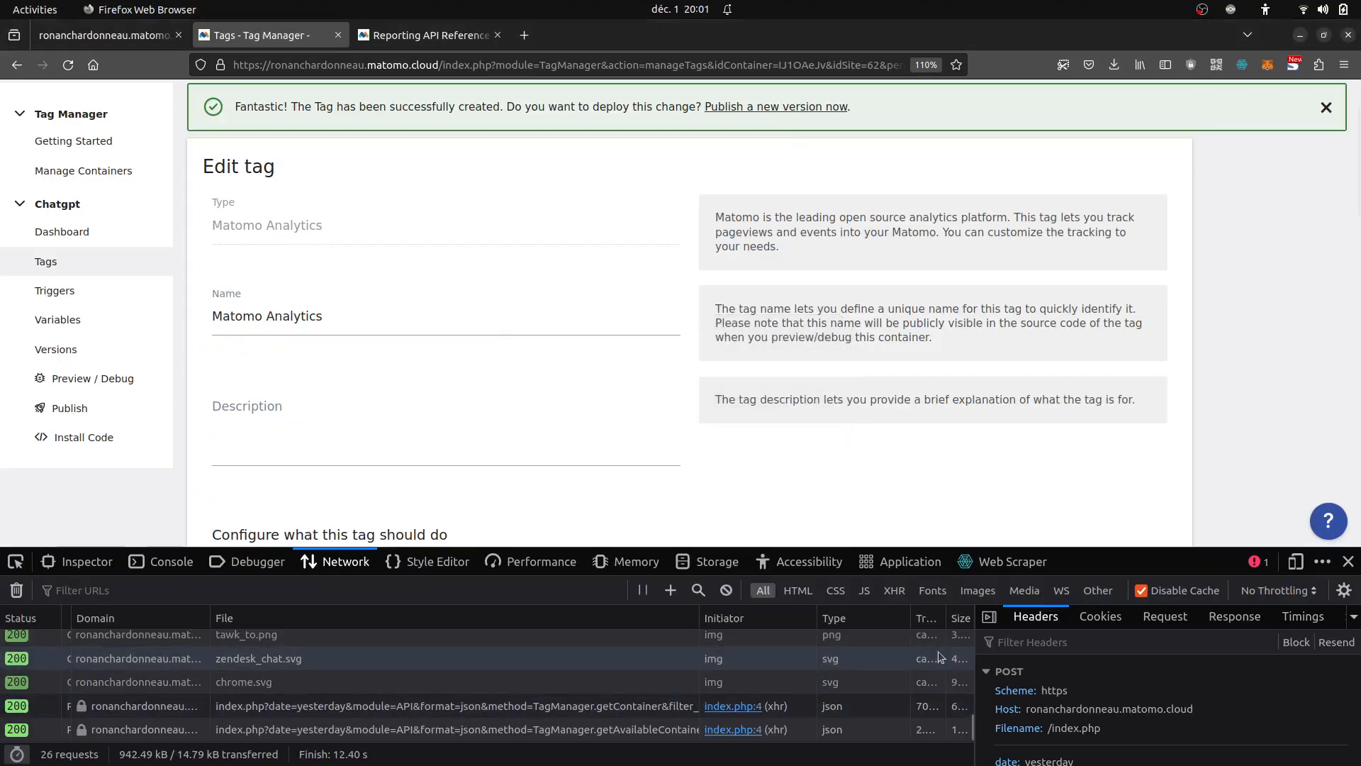
# Show the addContainerTag request's form data and enlarge the network monitor to examine all its parameters.
pyautogui.moveTo(971, 728); pyautogui.dragTo(971, 618)
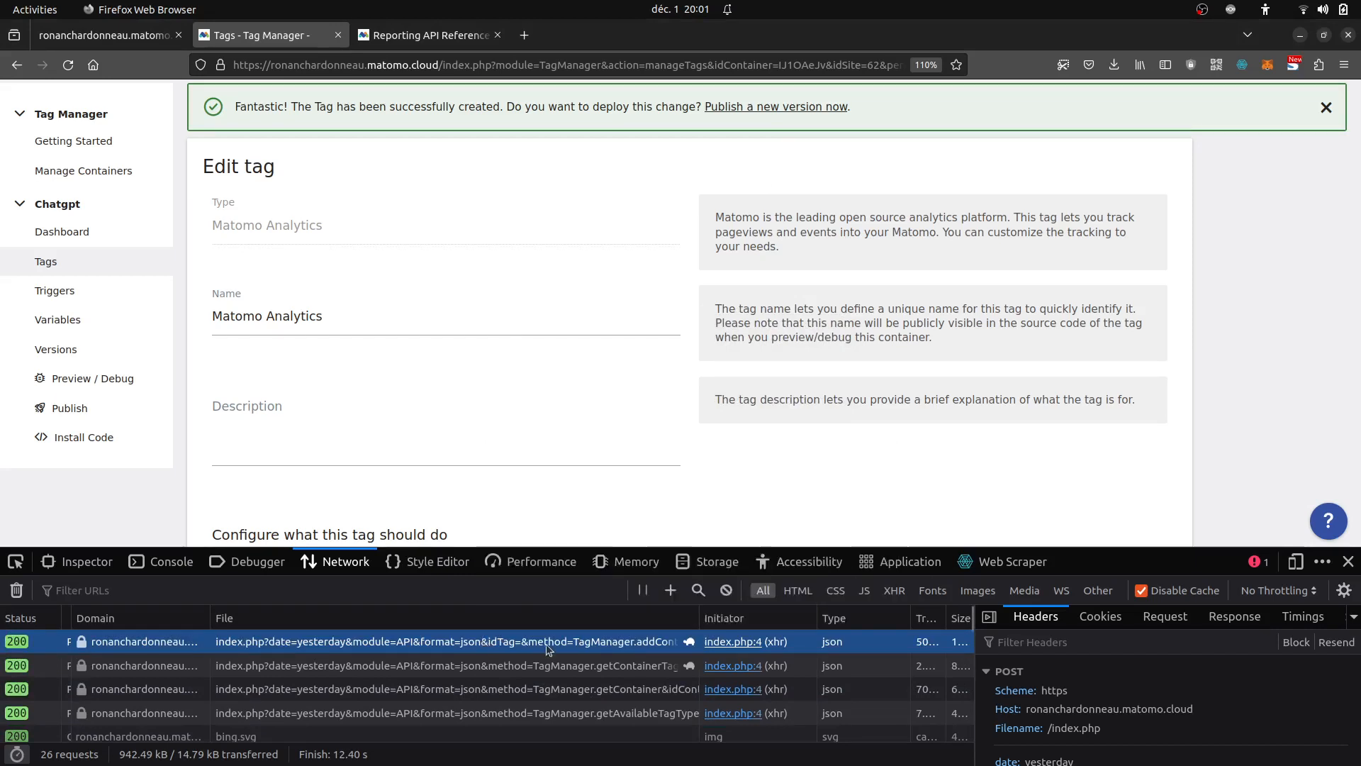
pyautogui.click(1164, 616)
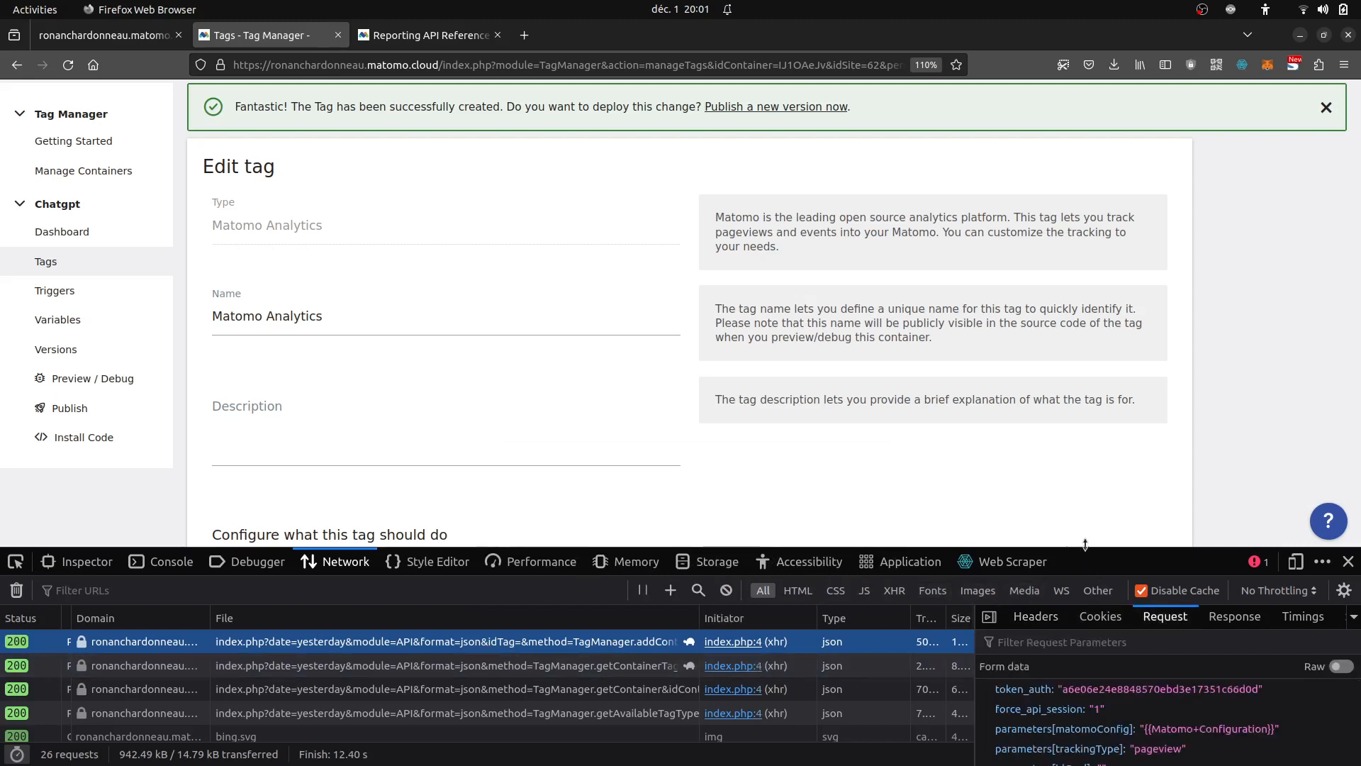
pyautogui.moveTo(1084, 544); pyautogui.dragTo(1097, 233)
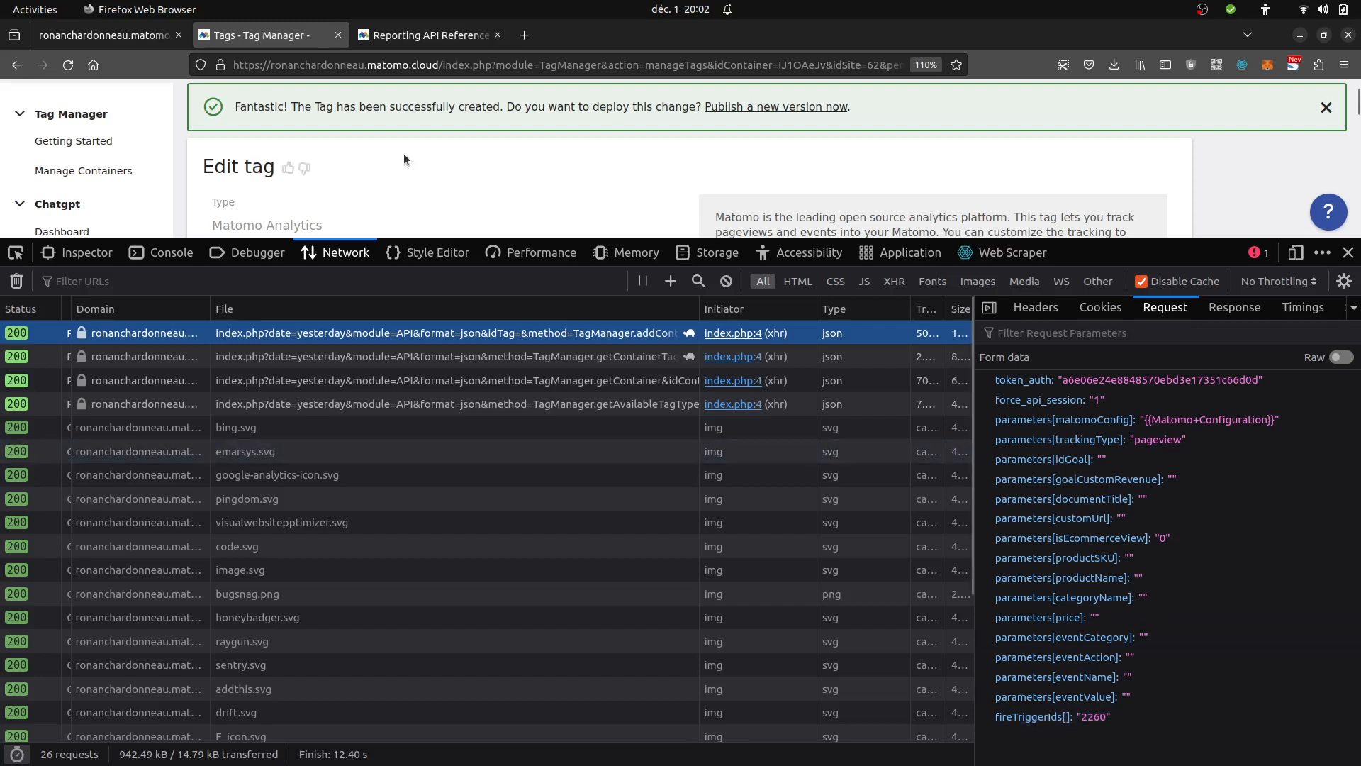
# Replace the gedit text with the addContainerTag API URL, including its authentication token, from the first Firefox tab, and select the whole URL.
pyautogui.click(144, 43)
pyautogui.click(284, 63)
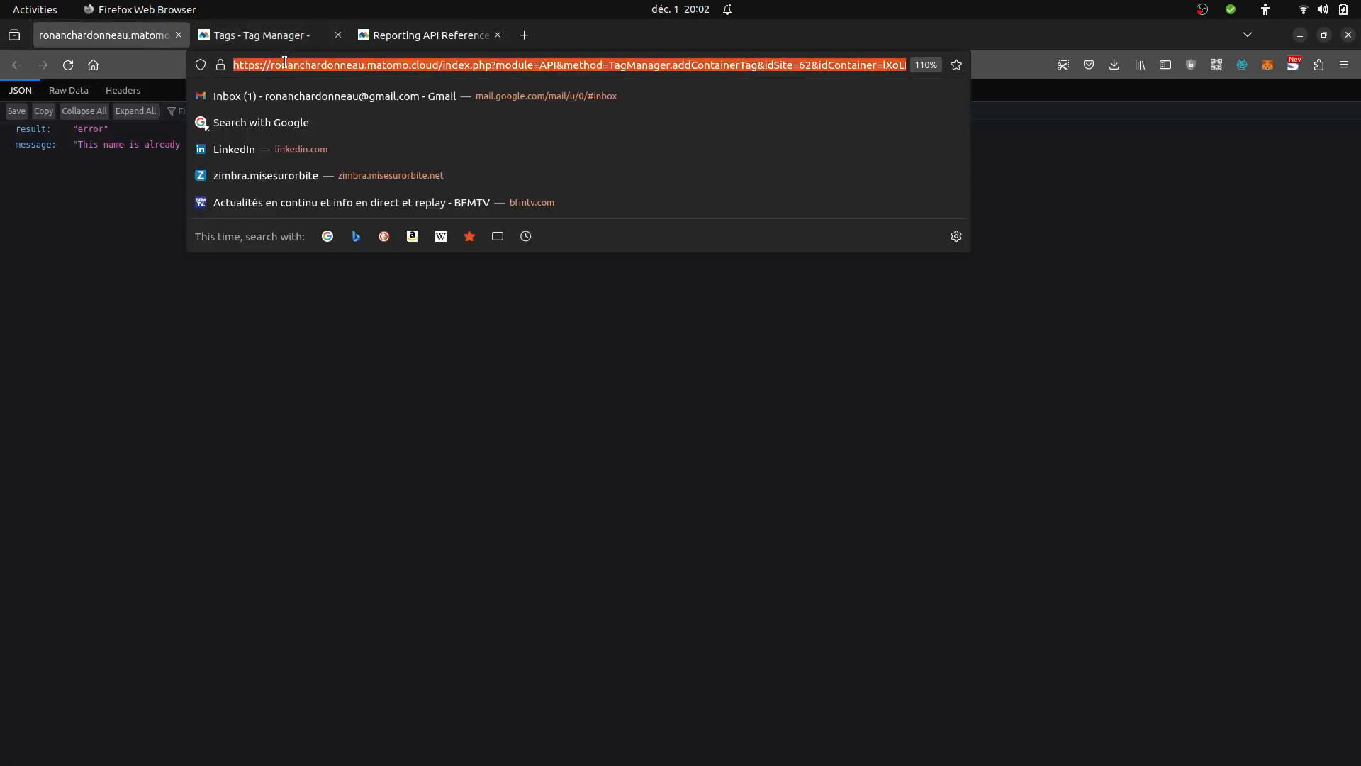
pyautogui.moveTo(2, 281)
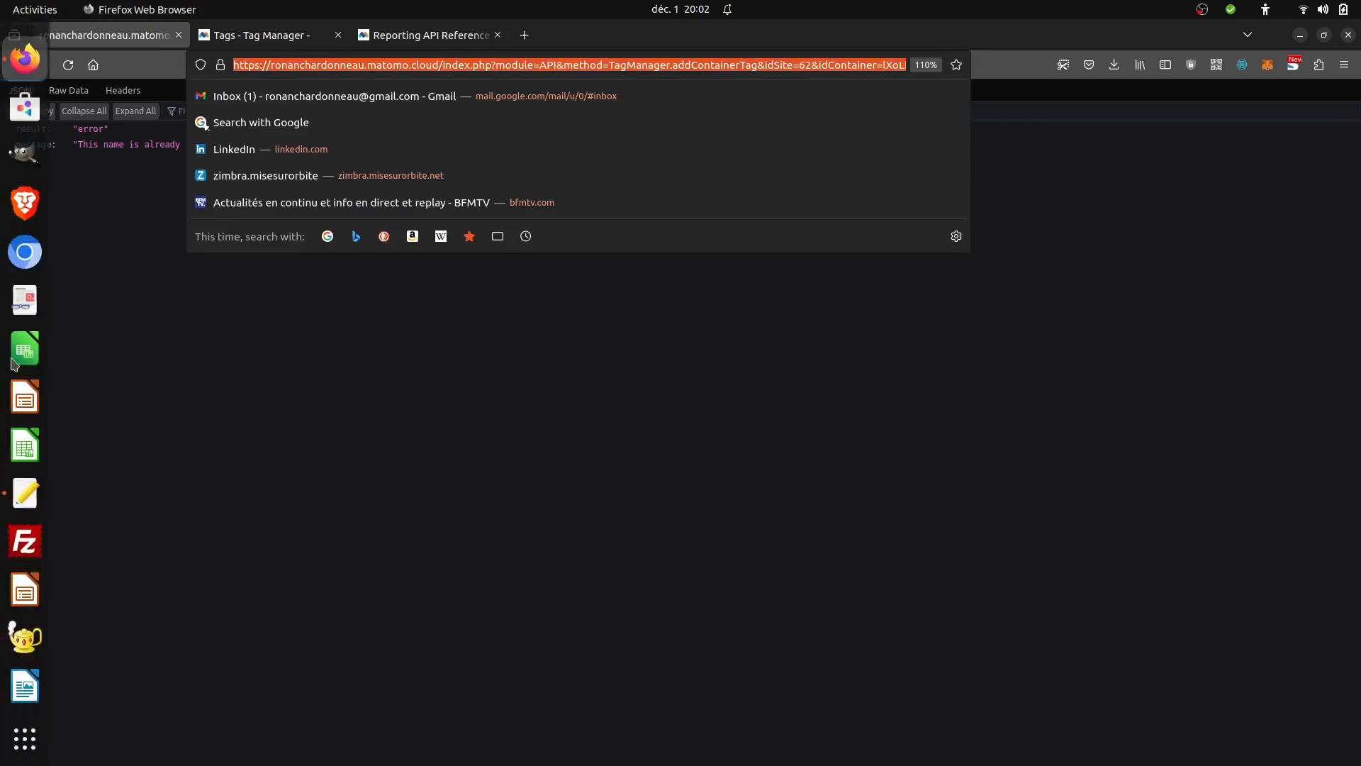
pyautogui.click(27, 501)
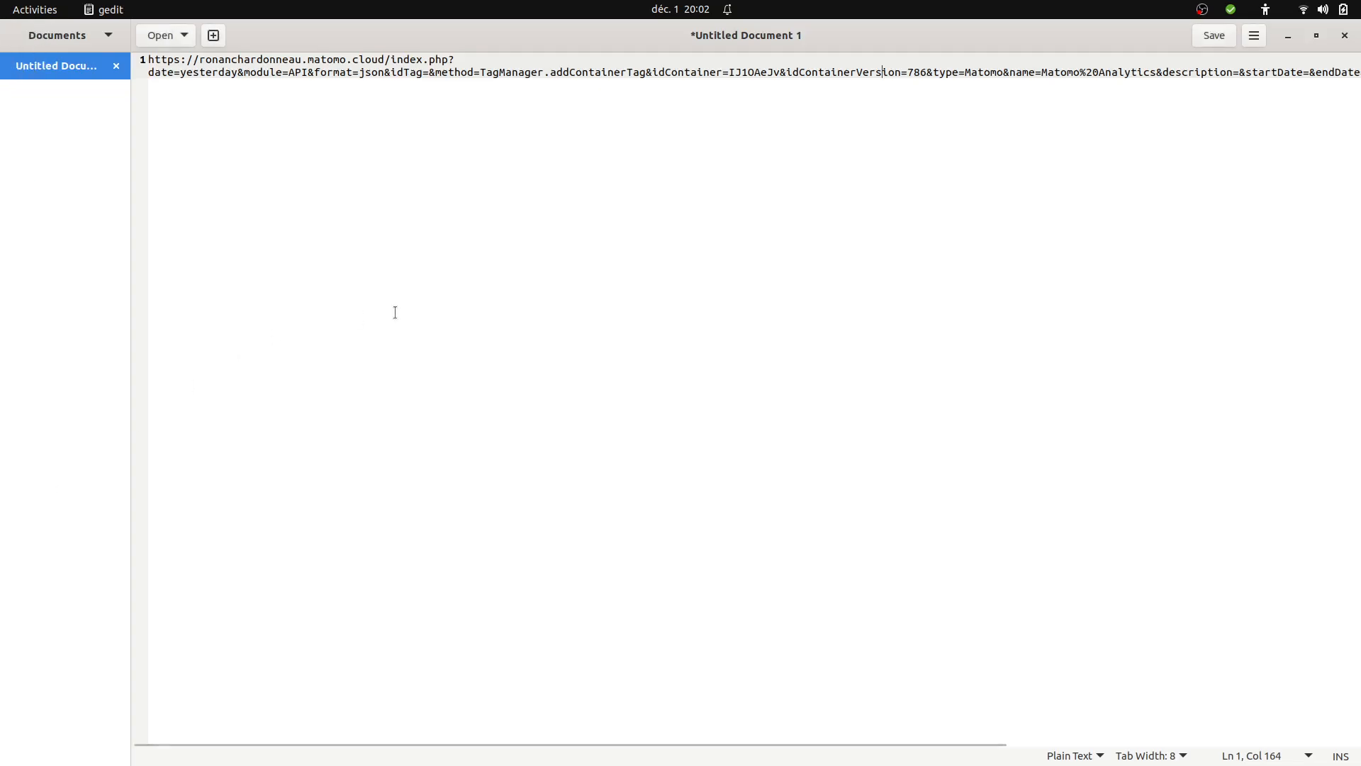
pyautogui.hotkey('ctrl', 'a')
pyautogui.hotkey('ctrl', 'v')
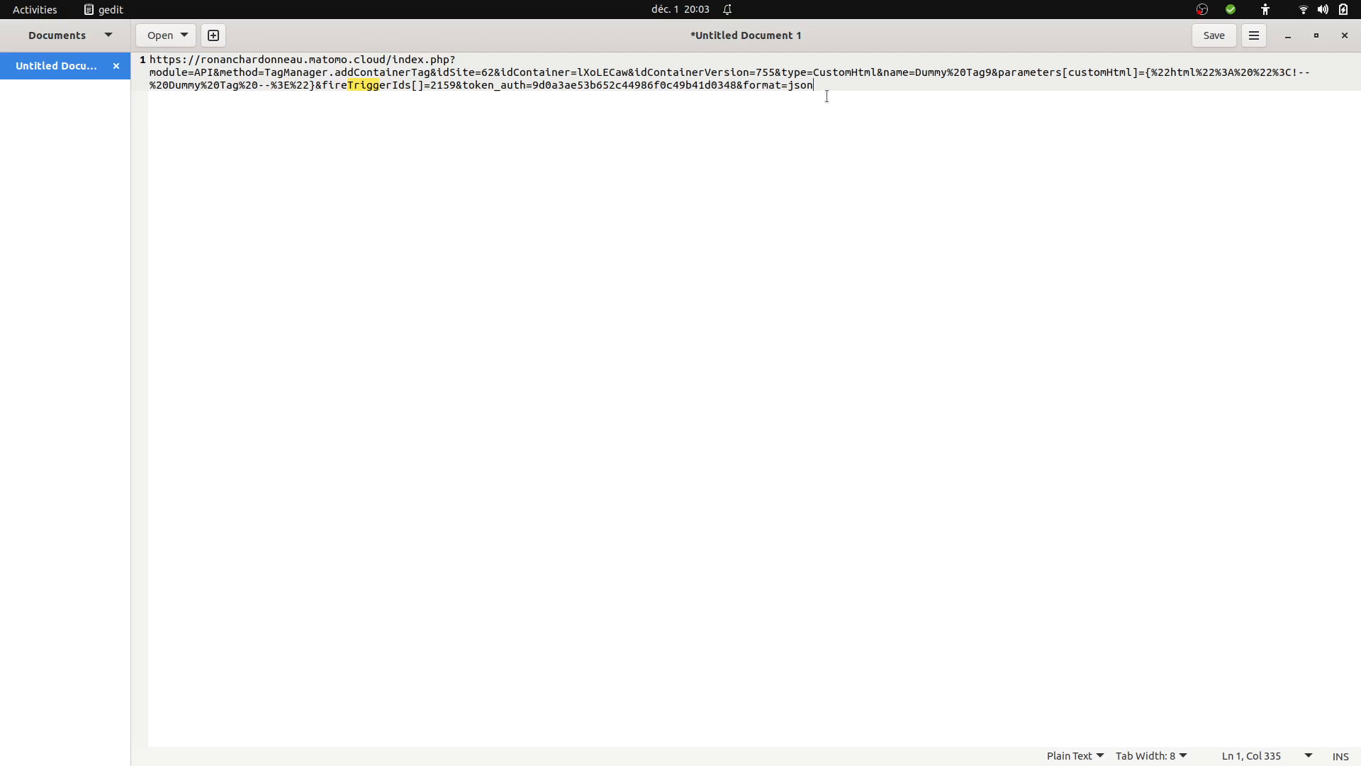
pyautogui.moveTo(826, 91); pyautogui.dragTo(661, 58)
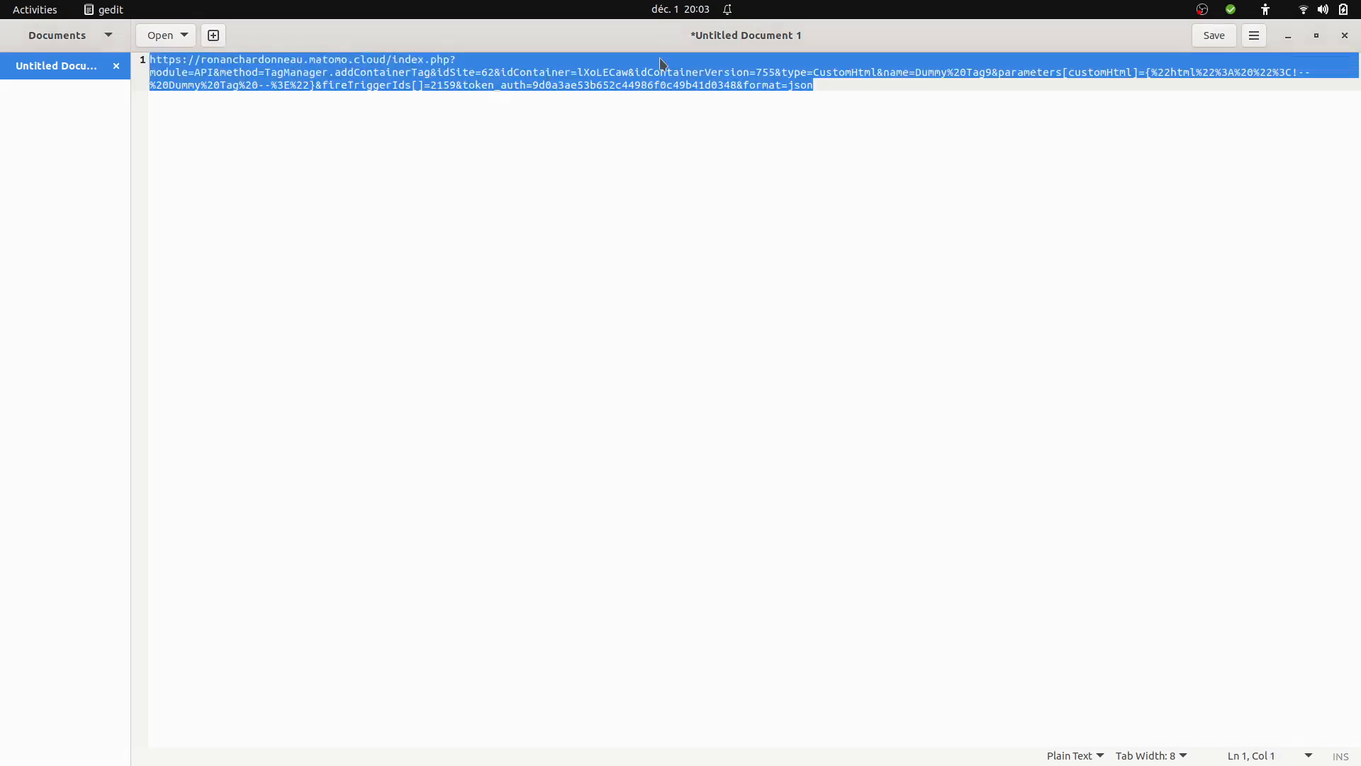
# Return to the Tag Manager page in Firefox, close the developer tools, and open the Chatgpt container's tag list.
pyautogui.hotkey('alt', 'Tab')
pyautogui.click(286, 39)
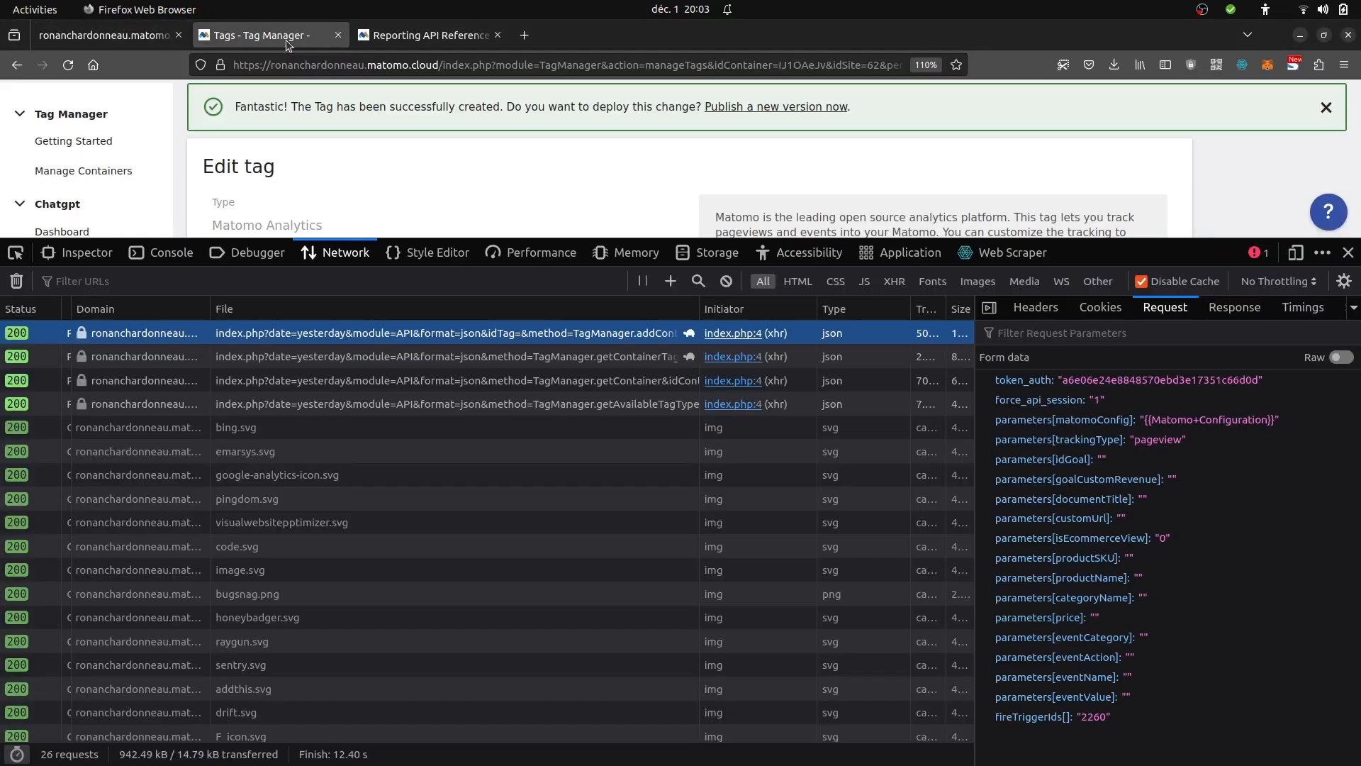
pyautogui.click(1349, 253)
pyautogui.scroll(2, 1356, 218)
pyautogui.scroll(1, 1356, 218)
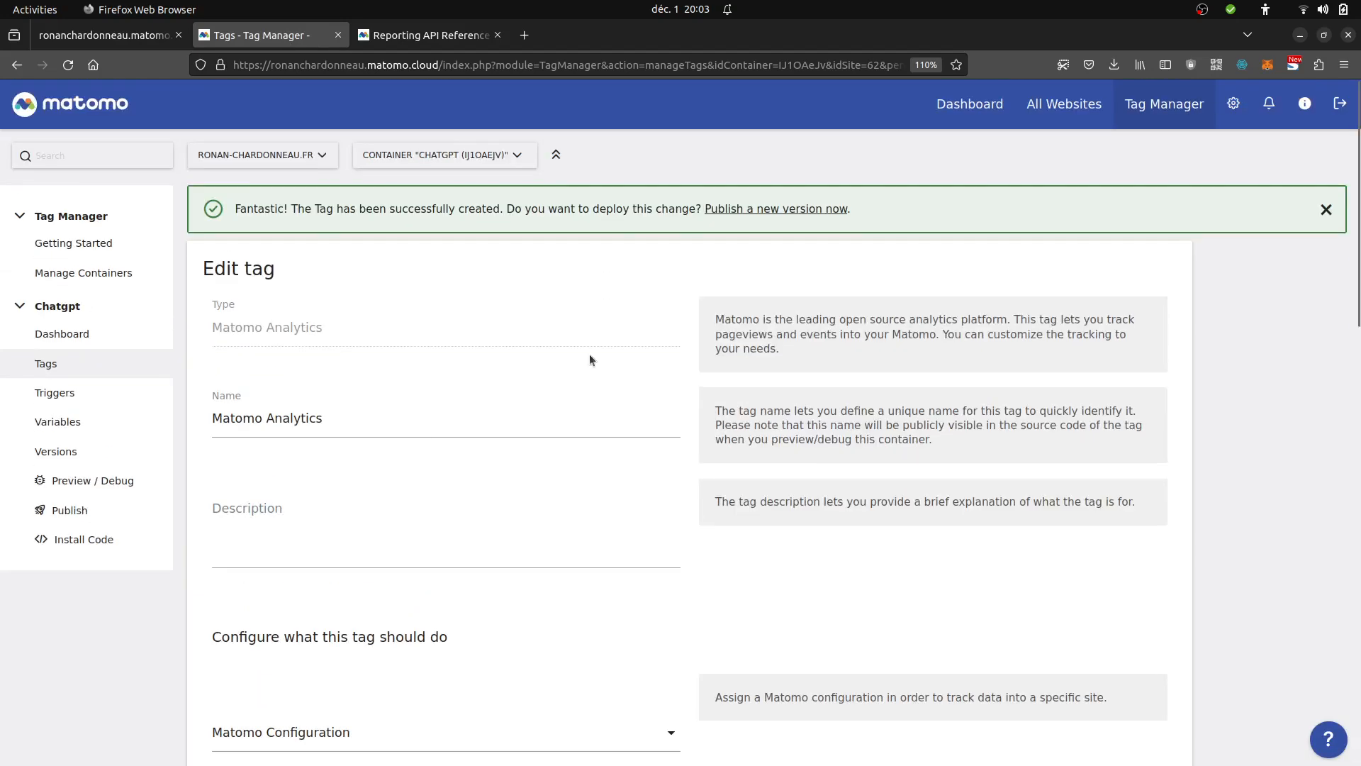
pyautogui.click(91, 371)
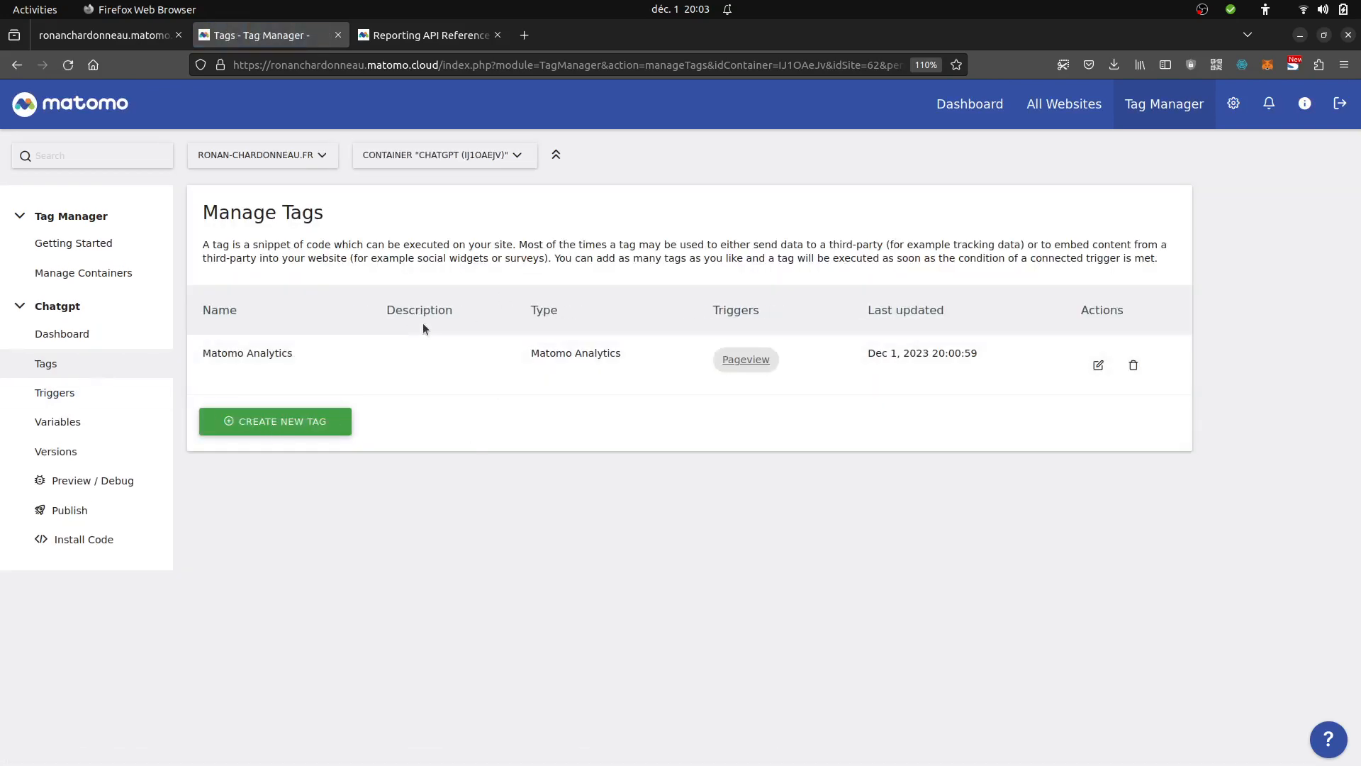
# Put the addContainerTag API URL, including its authentication token, in the Reporting API Reference tab's address bar and go to its beginning.
pyautogui.click(421, 39)
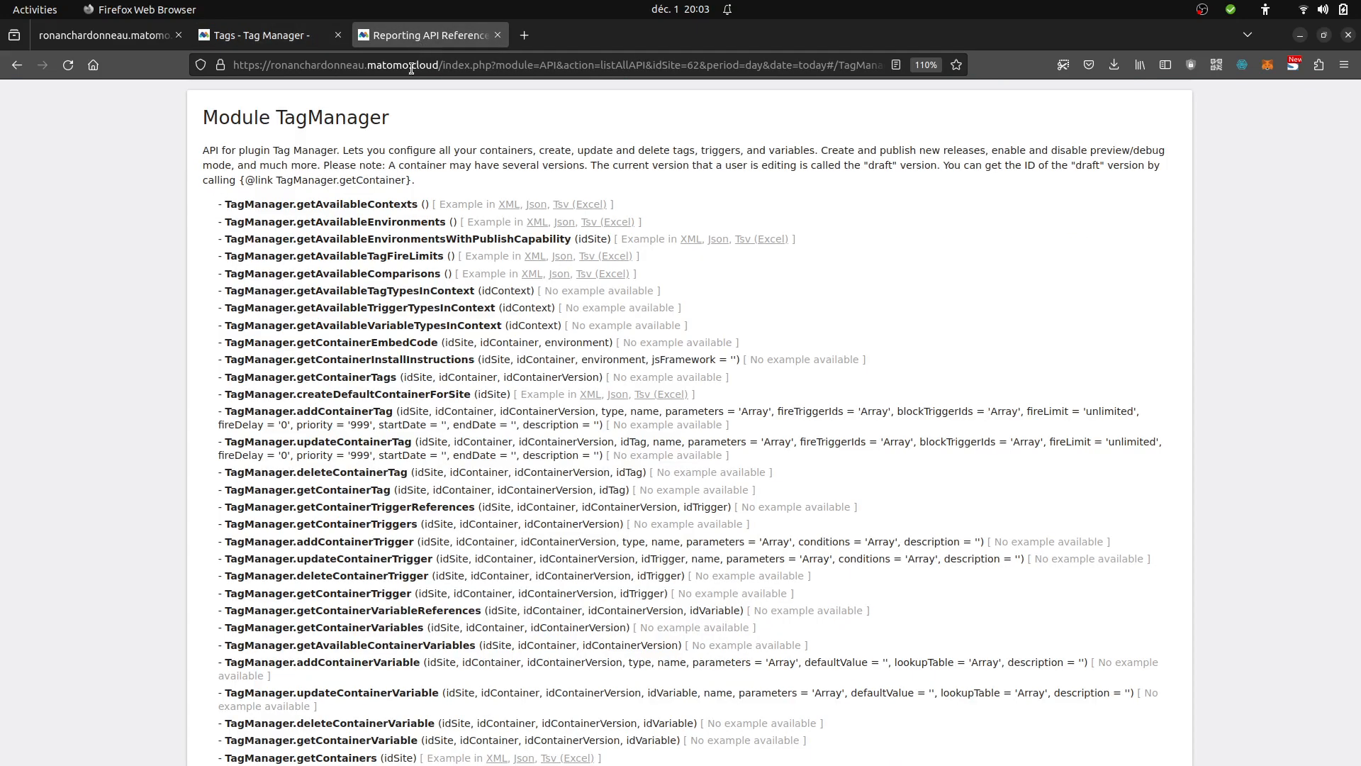
pyautogui.click(411, 65)
pyautogui.hotkey('ctrl', 'v')
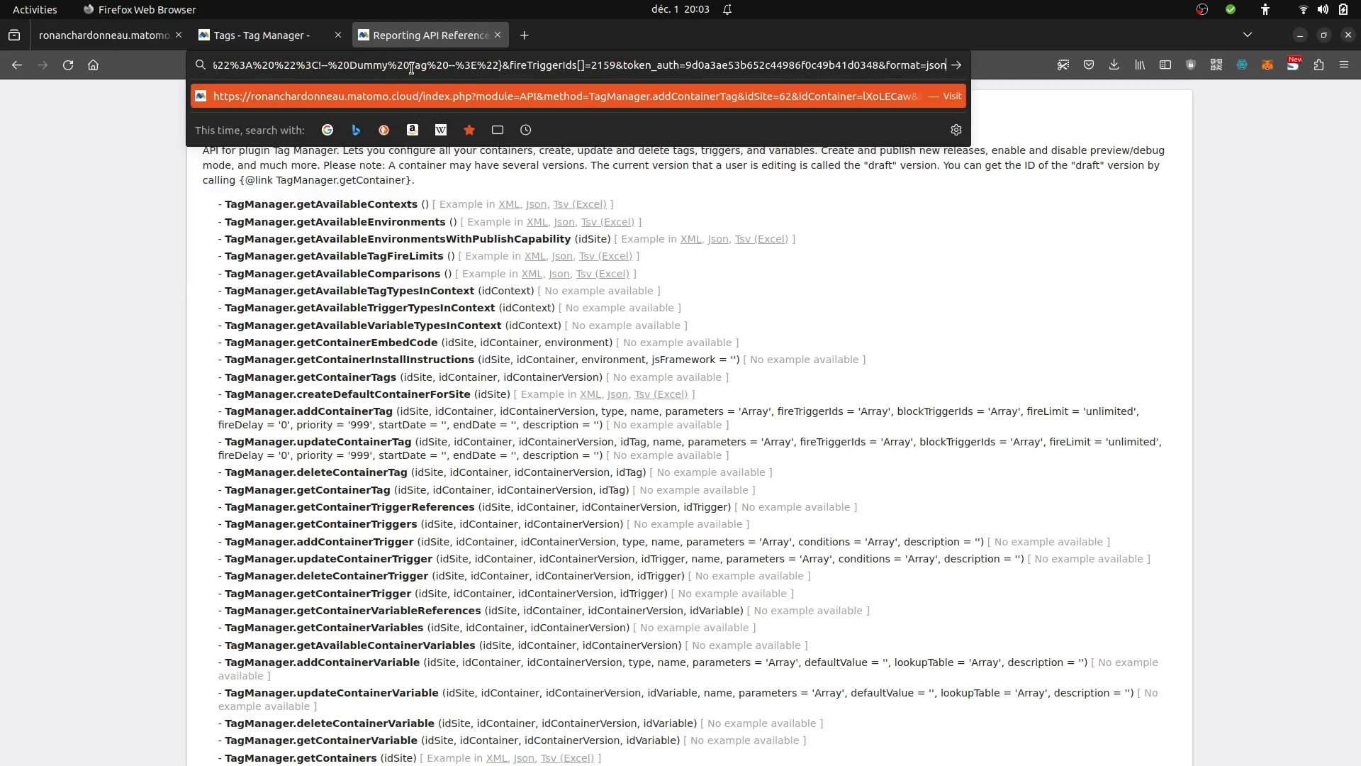
pyautogui.press('Home')
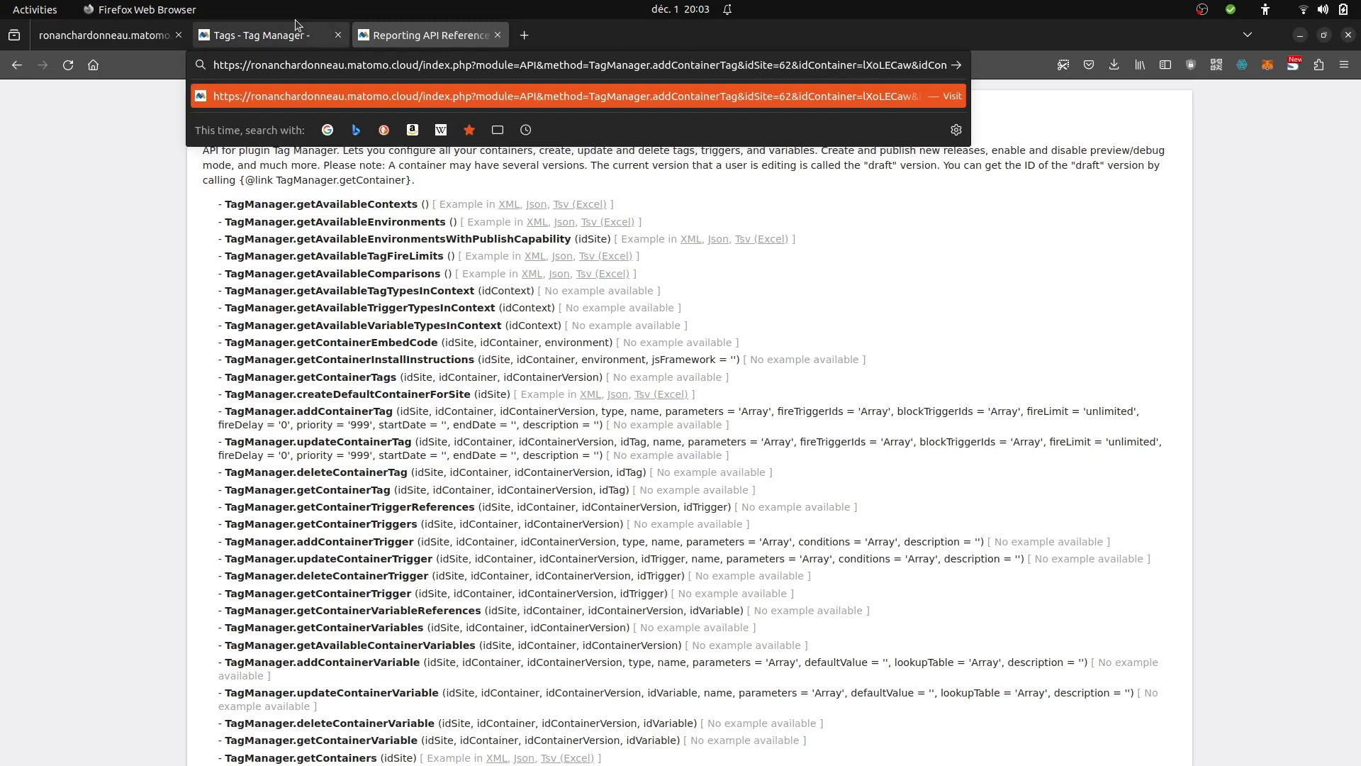
# Open the Chatgpt container's install code in the Tag Manager tab and copy the whole snippet.
pyautogui.click(261, 40)
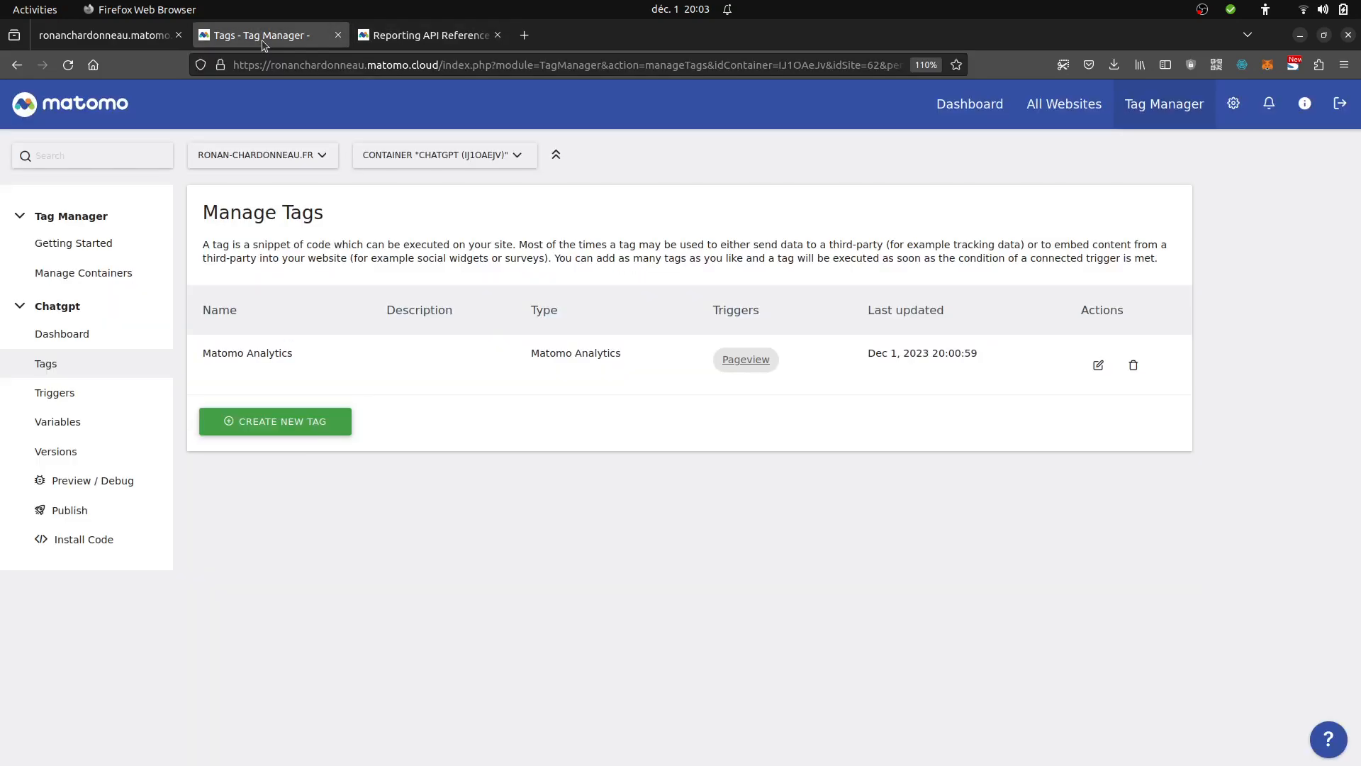
pyautogui.click(84, 536)
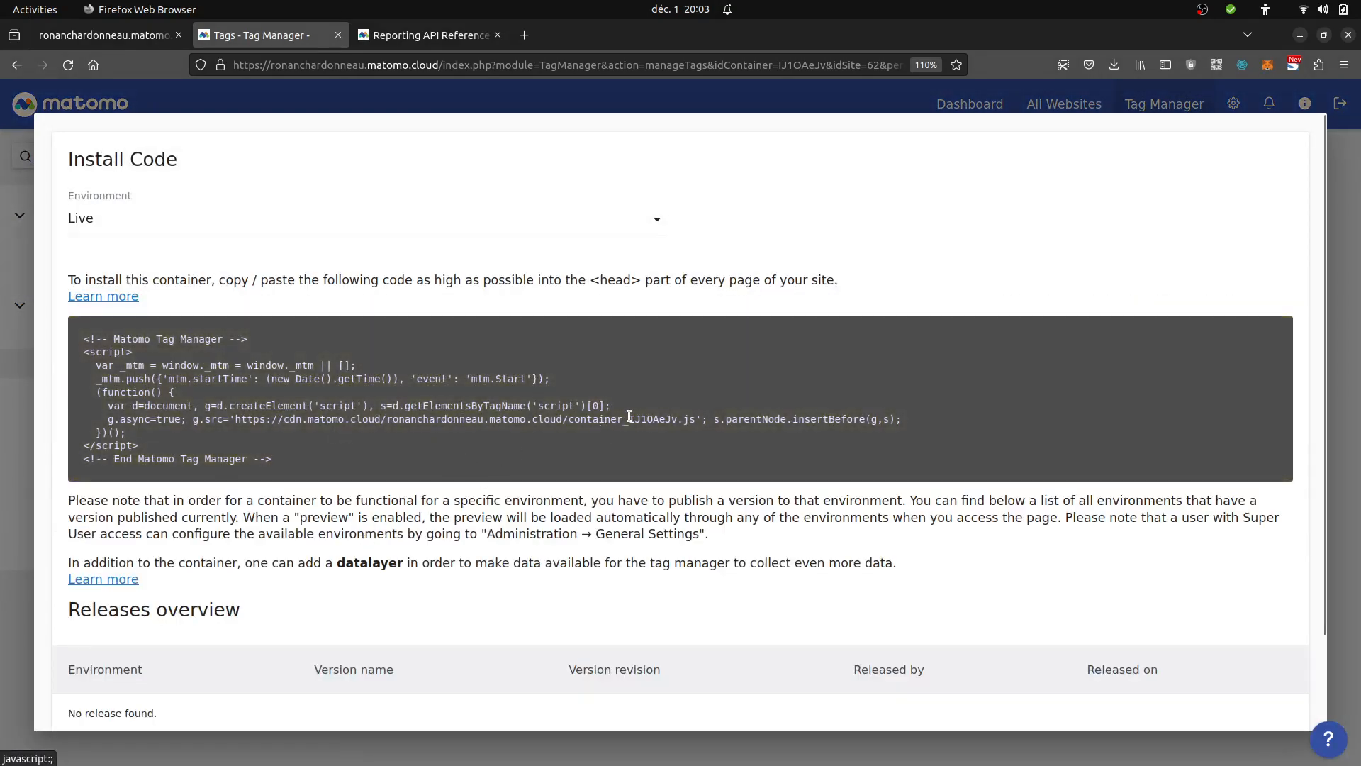
pyautogui.moveTo(628, 419); pyautogui.dragTo(669, 424)
pyautogui.click(675, 421)
pyautogui.hotkey('ctrl', 'c')
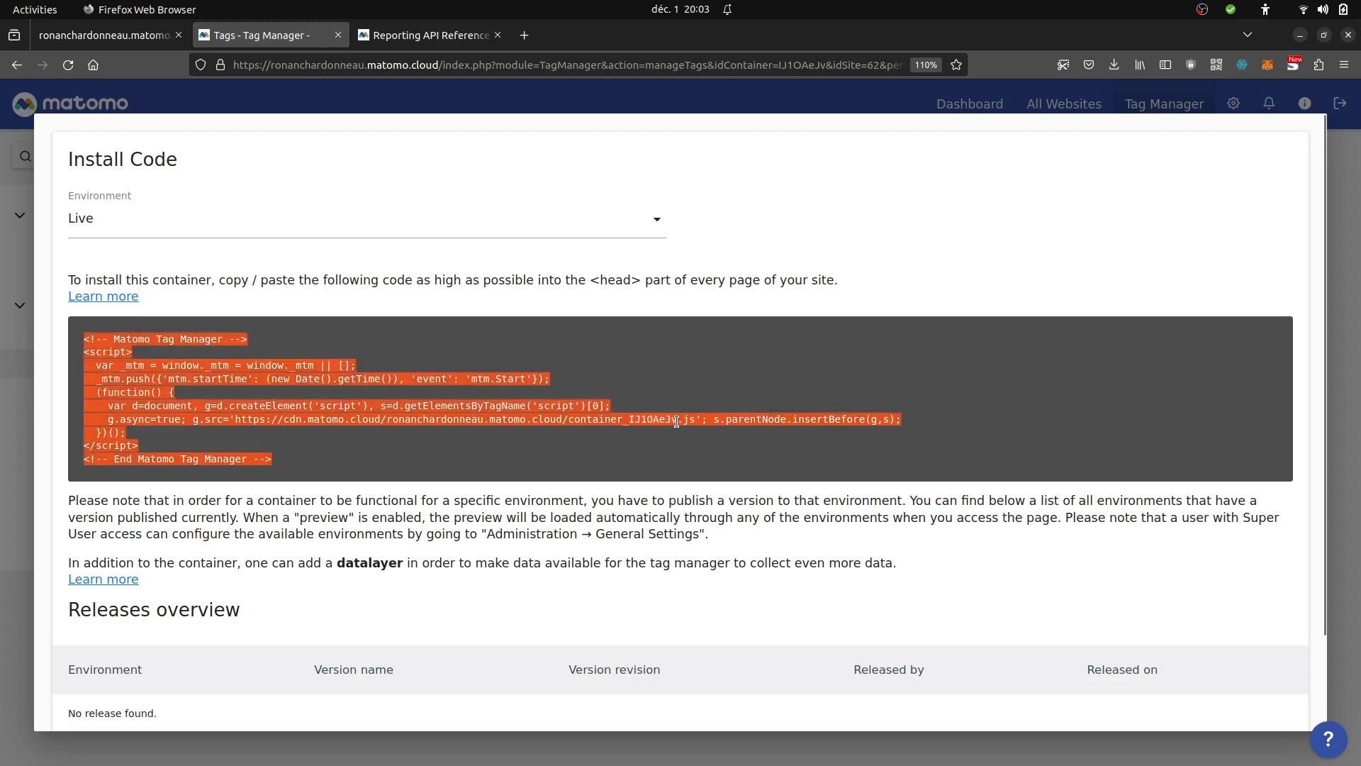
# Switch to gedit and paste the install code below the API URL, leaving one blank line between them.
pyautogui.moveTo(2, 465)
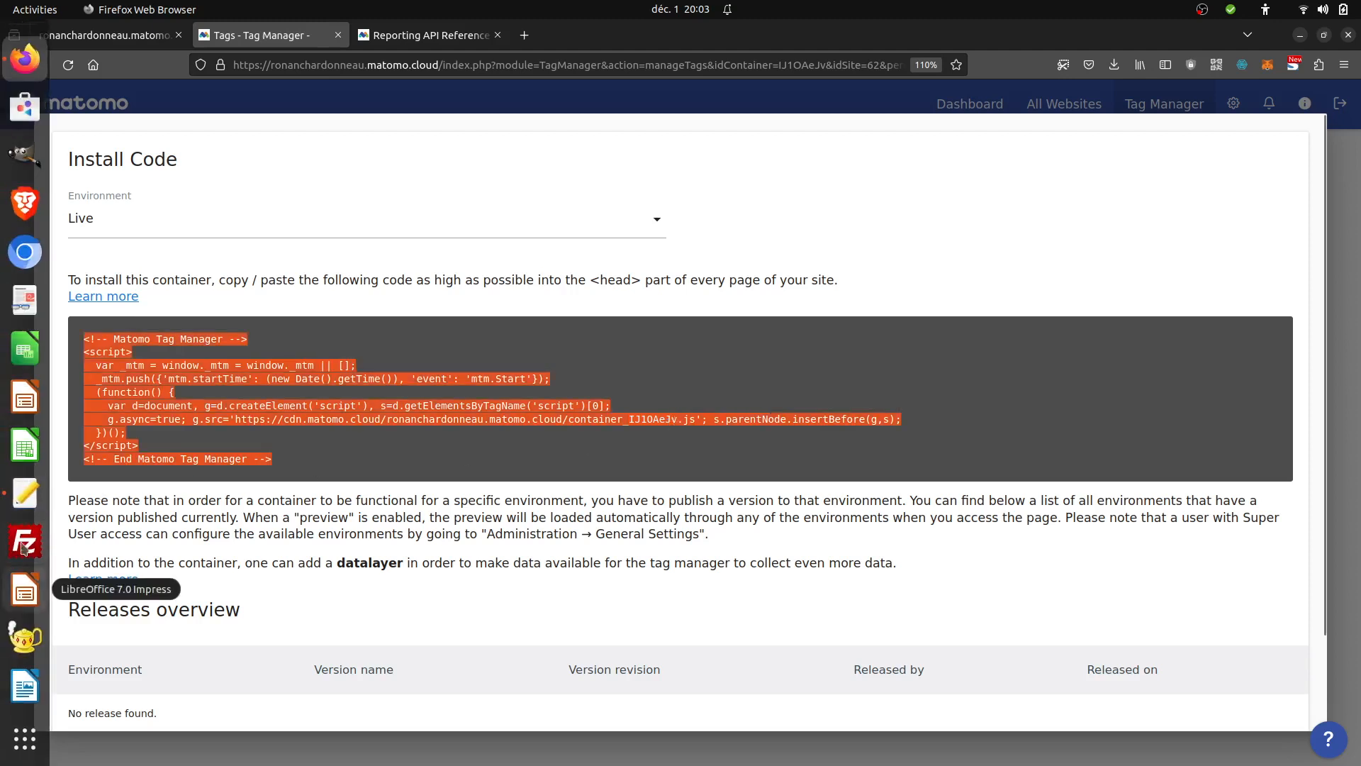
pyautogui.click(25, 492)
pyautogui.click(280, 413)
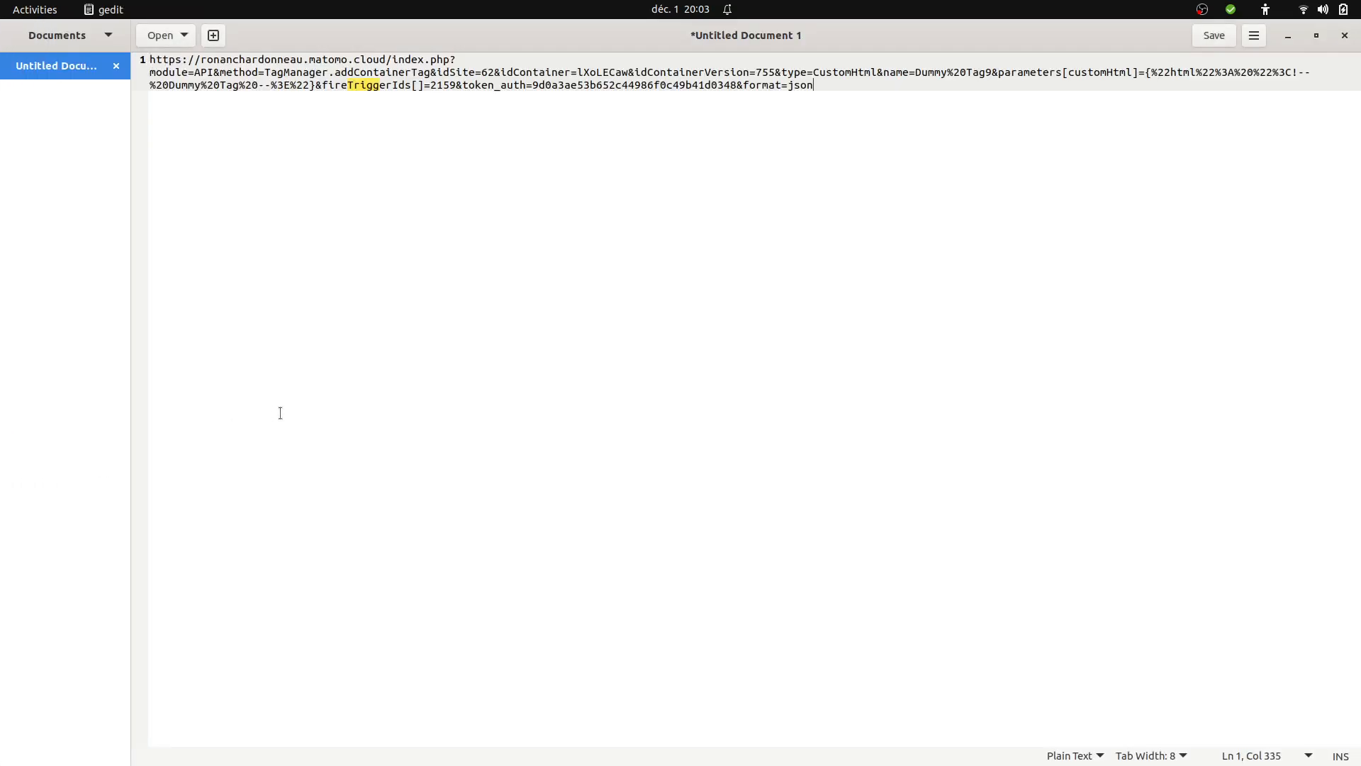
pyautogui.press('Return')
pyautogui.press('Return')
pyautogui.hotkey('ctrl', 'v')
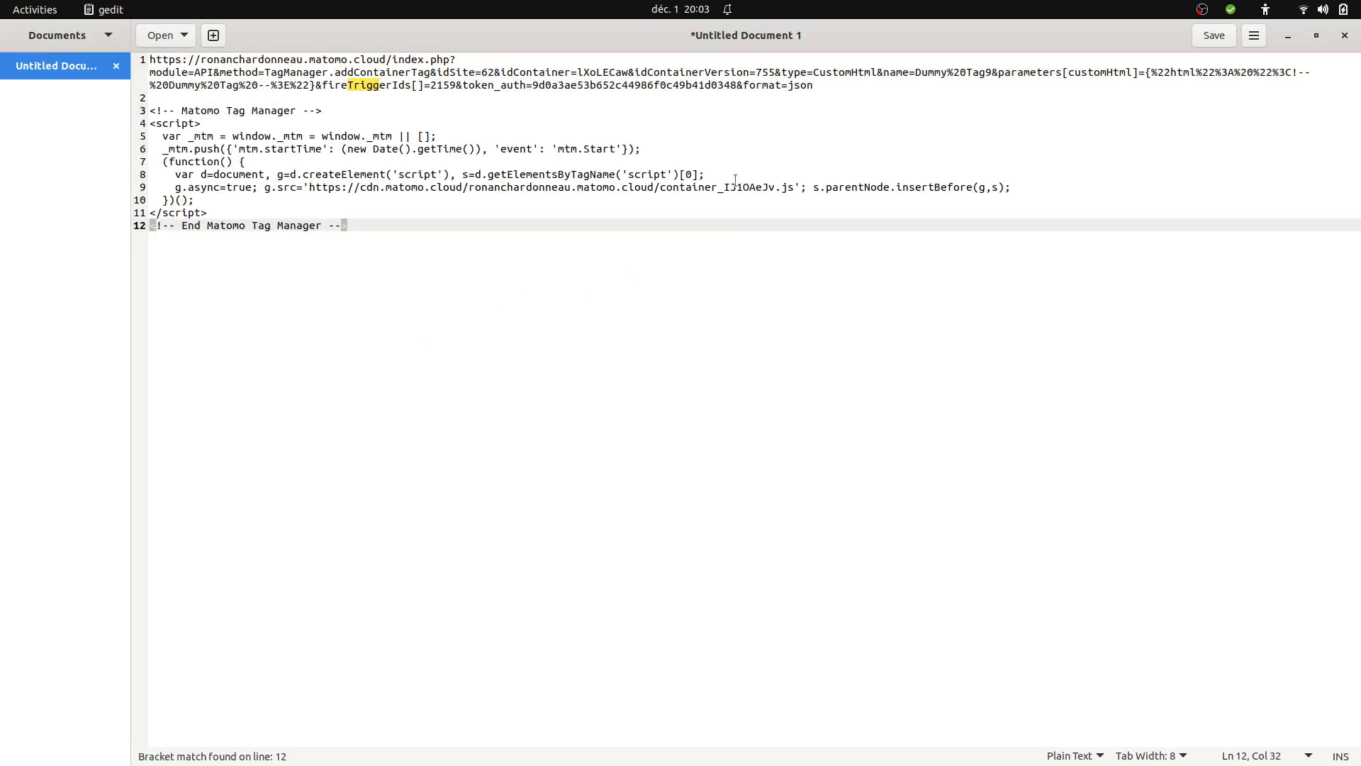
# Copy the container ID IJ1OAeJv from the pasted code, return to Firefox and close the Install Code window.
pyautogui.moveTo(724, 186); pyautogui.dragTo(773, 186)
pyautogui.hotkey('ctrl', 'c')
pyautogui.hotkey('alt', 'Tab')
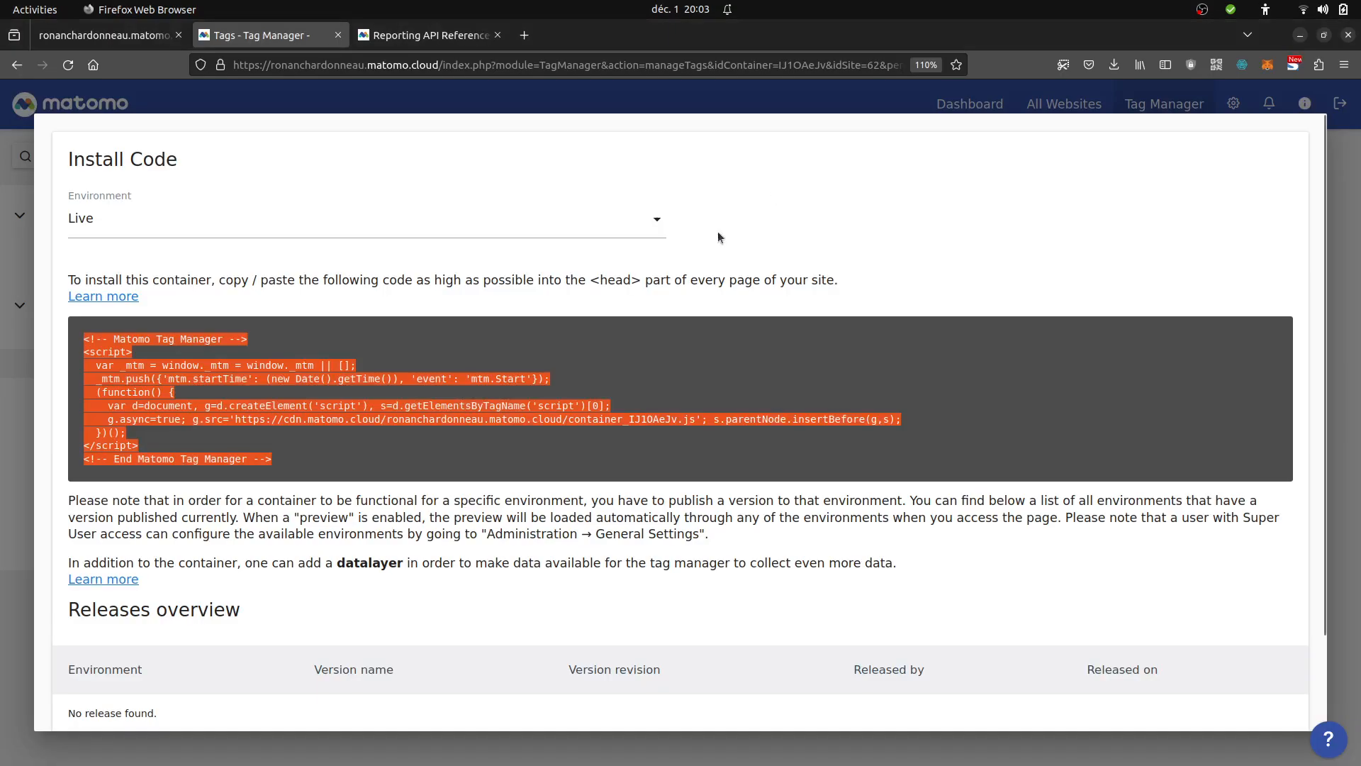
pyautogui.click(372, 106)
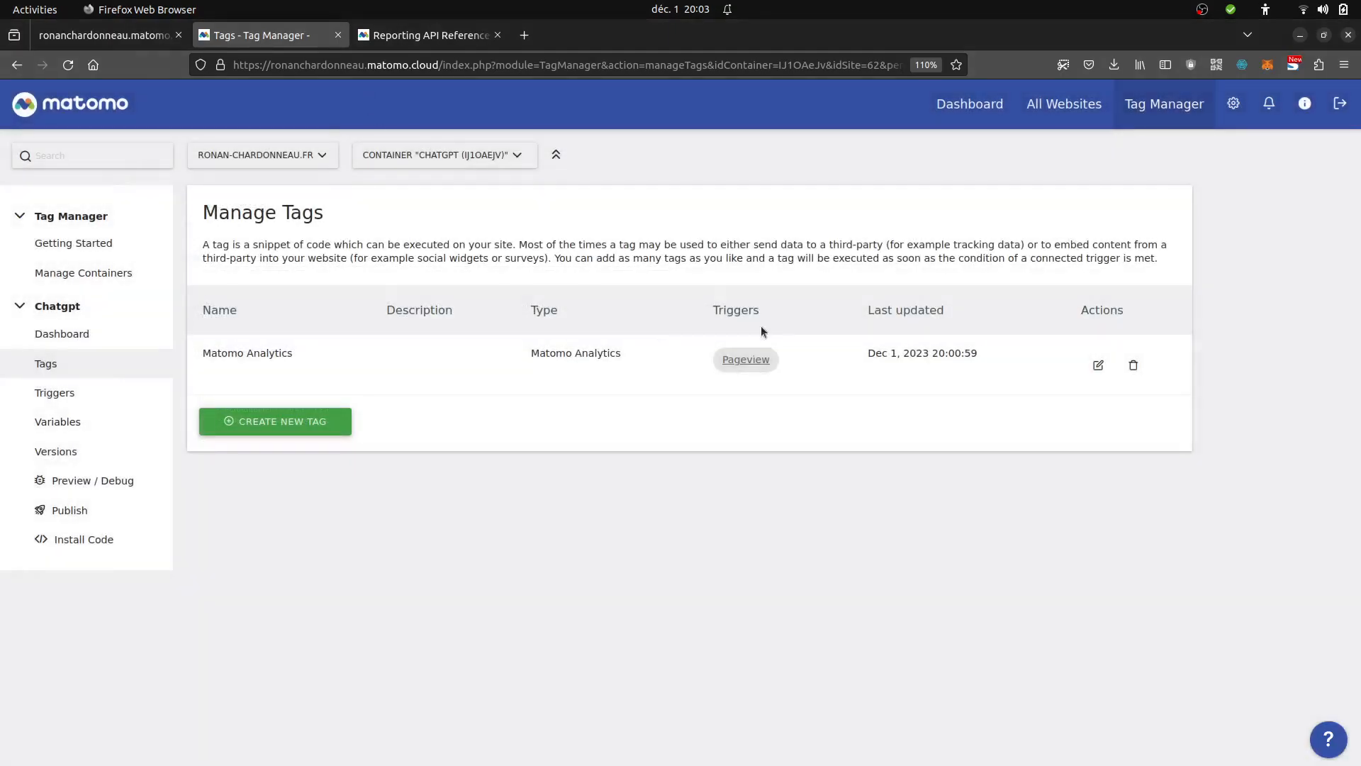
# Review the TagManager methods on the Reporting API Reference page, and return to the Manage Tags page.
pyautogui.click(419, 47)
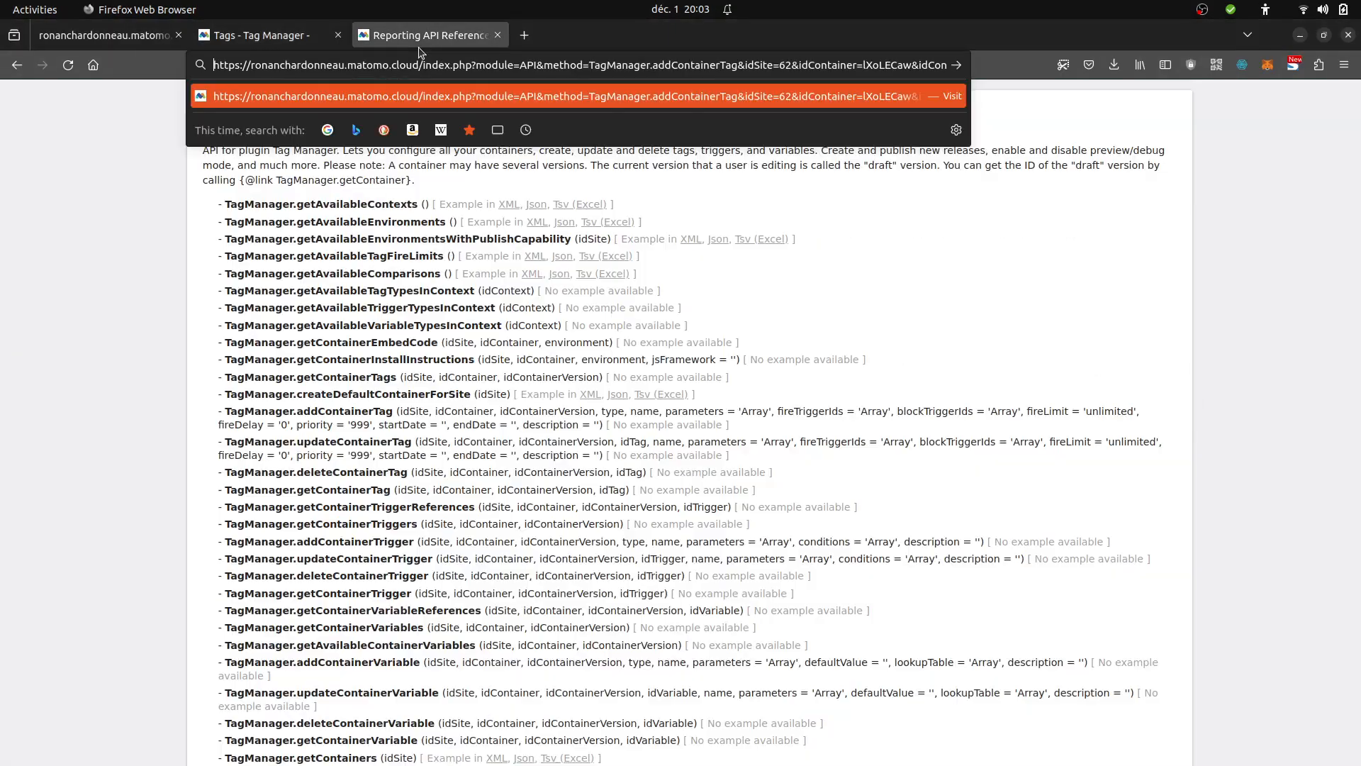
pyautogui.click(660, 519)
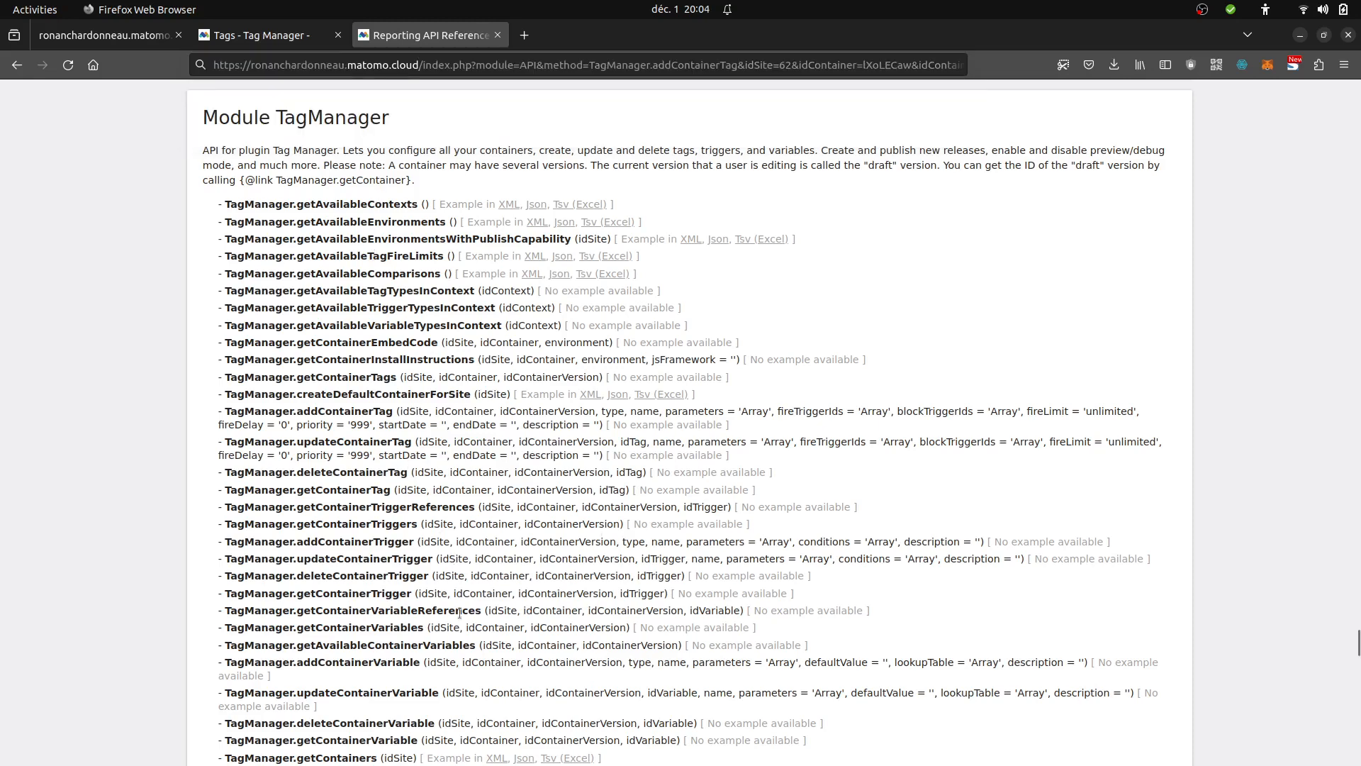
pyautogui.scroll(-5, 459, 614)
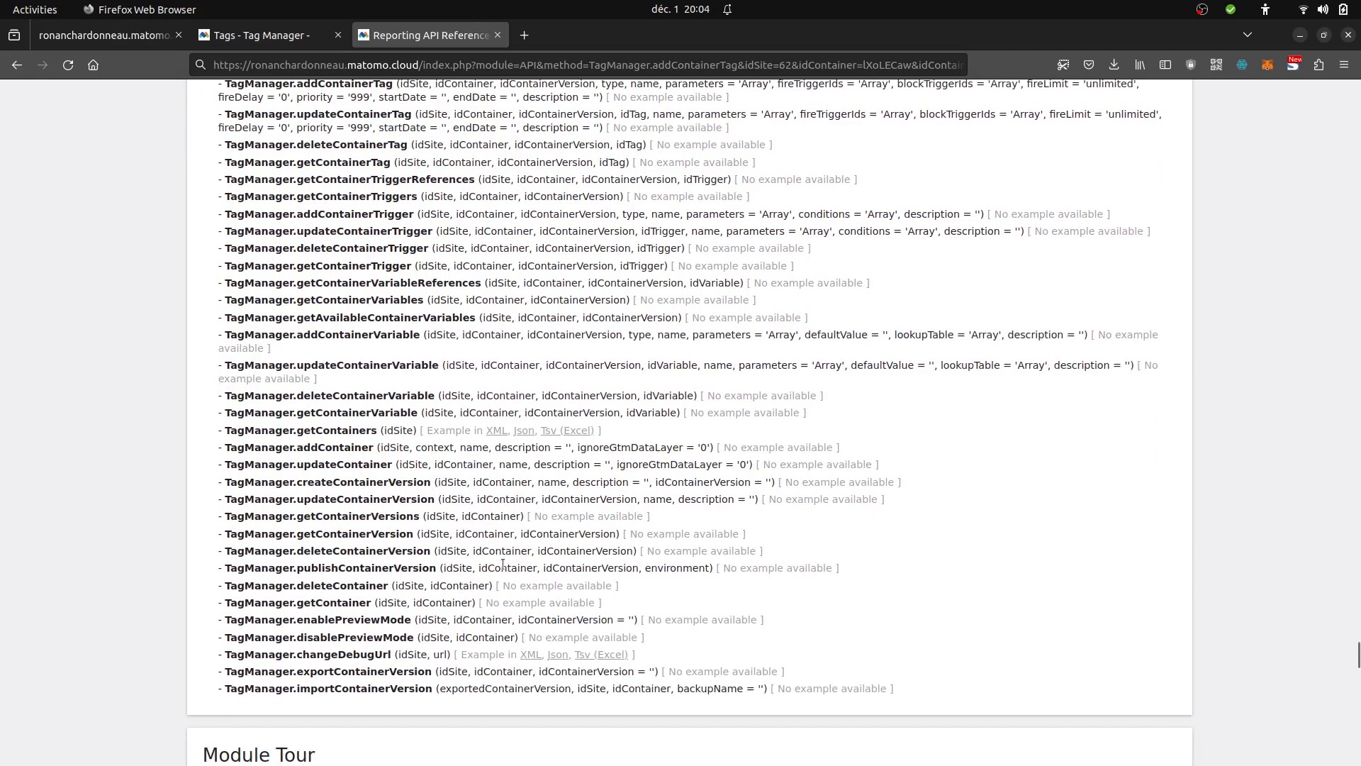
pyautogui.click(275, 44)
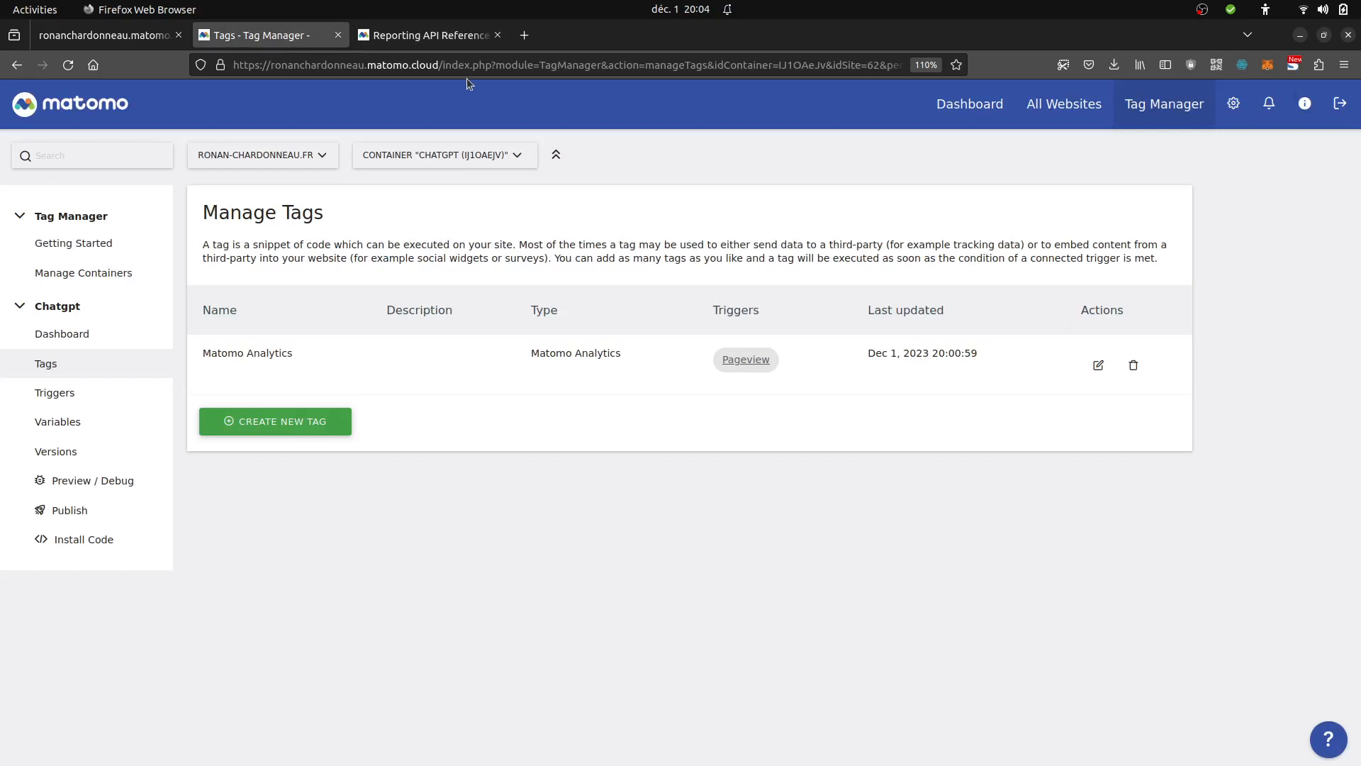
# Replace the idContainer value in the first tab's addContainerTag URL with IJ1OAeJv and send the request.
pyautogui.click(139, 37)
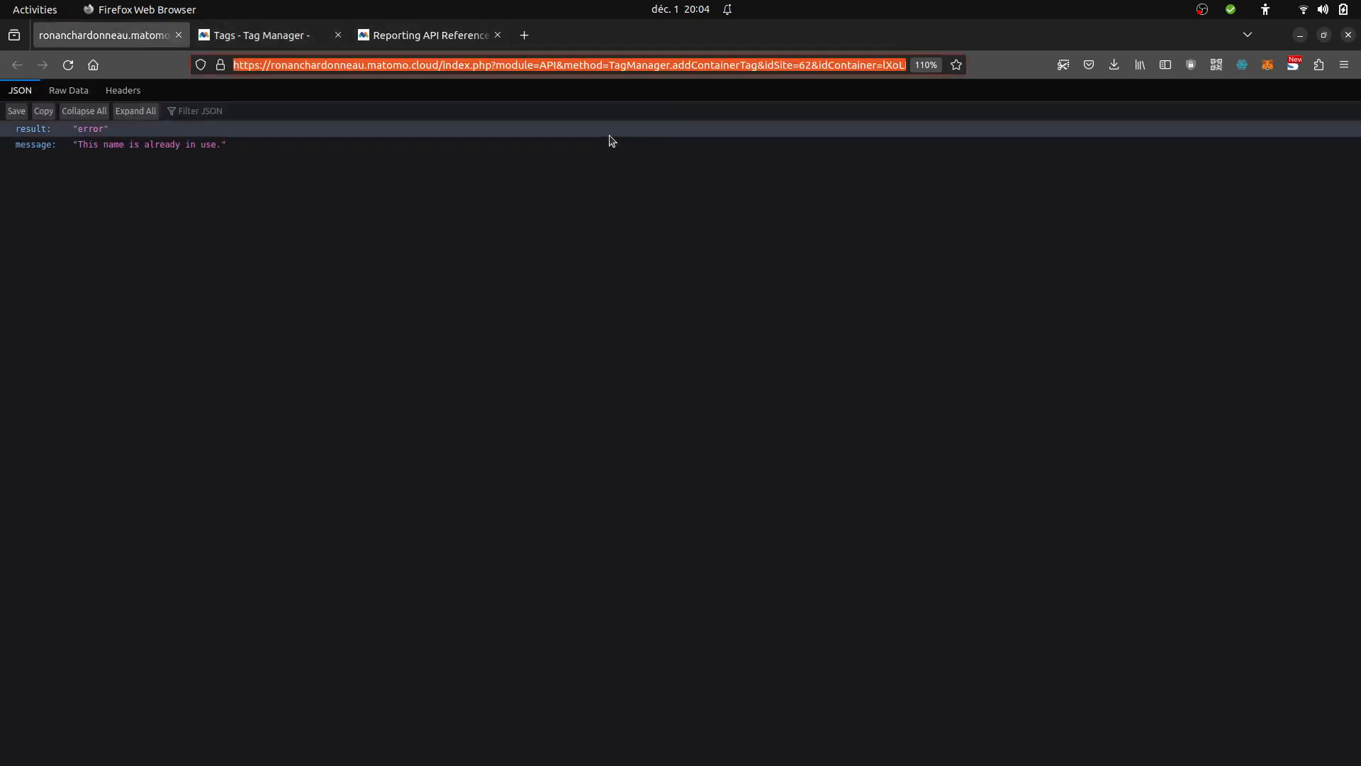
pyautogui.click(886, 65)
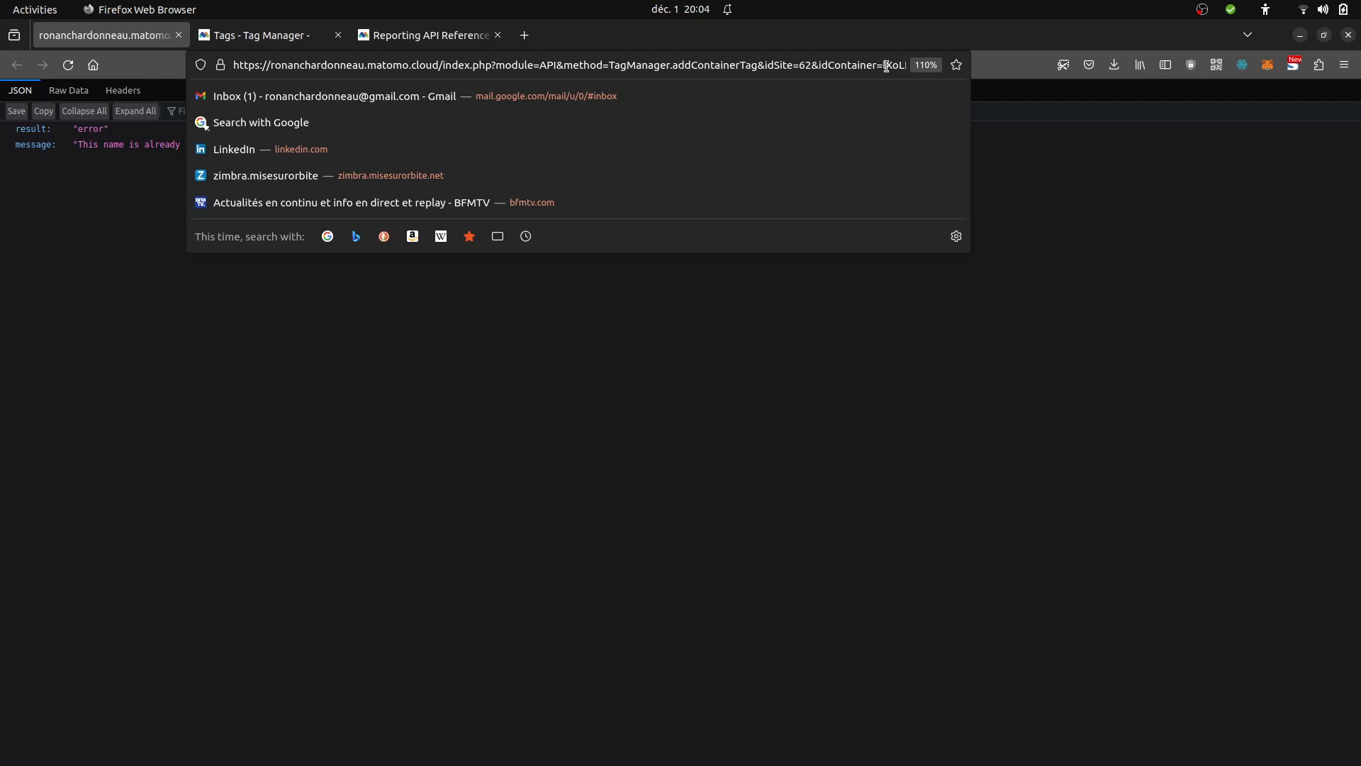
pyautogui.press('Delete')
pyautogui.press('Delete')
pyautogui.press('Delete')
pyautogui.press('Delete')
pyautogui.press('Delete')
pyautogui.press('Delete')
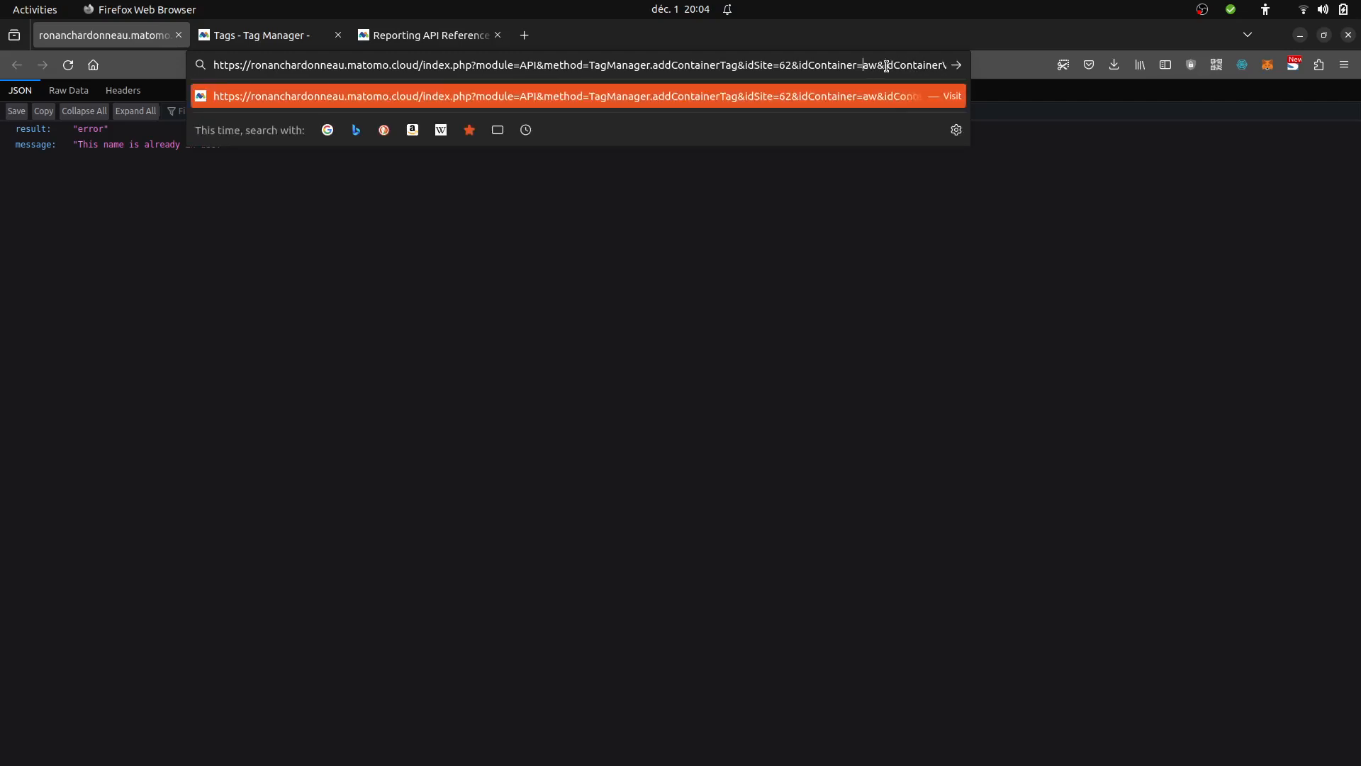
pyautogui.press('Delete')
pyautogui.press('Delete')
pyautogui.hotkey('ctrl', 'v')
pyautogui.press('Return')
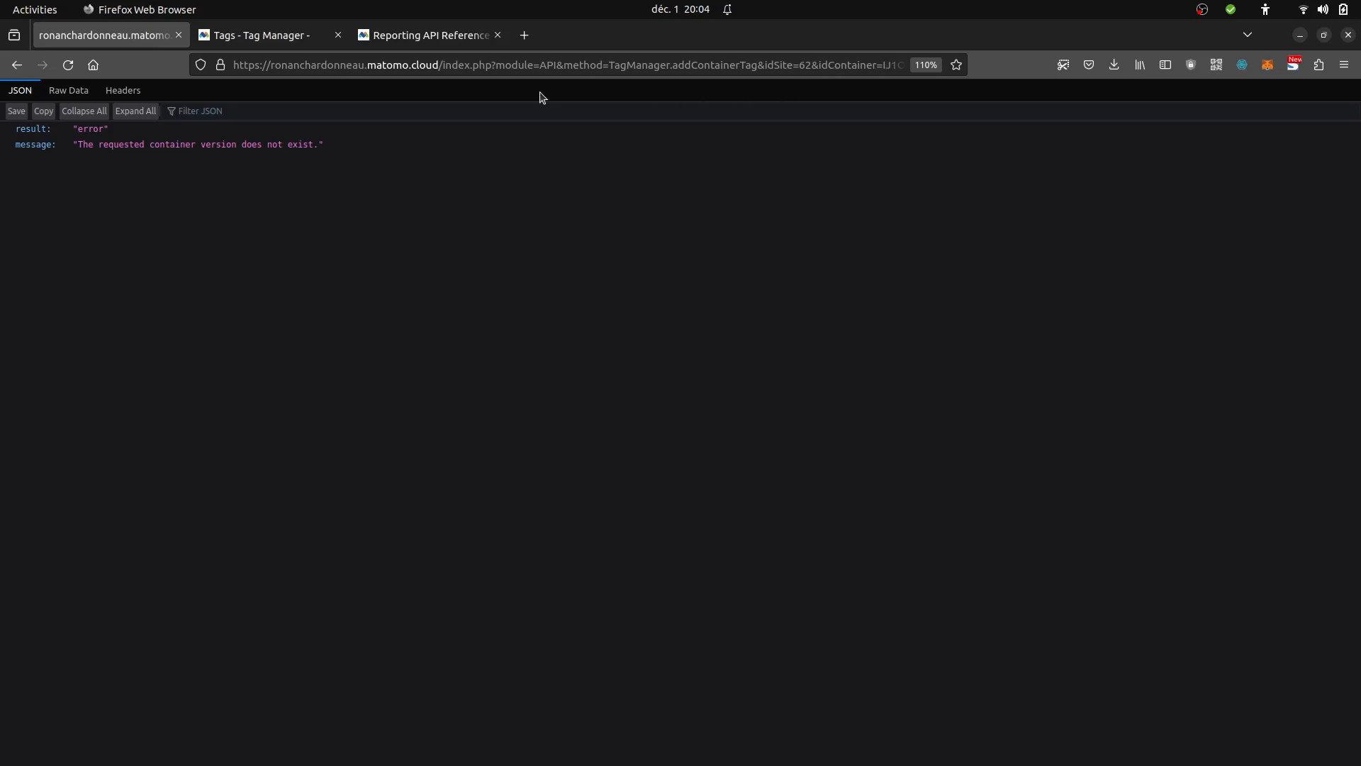
# Export the Chatgpt container's draft from Manage Versions and open the downloaded JSON file in Geany.
pyautogui.click(280, 37)
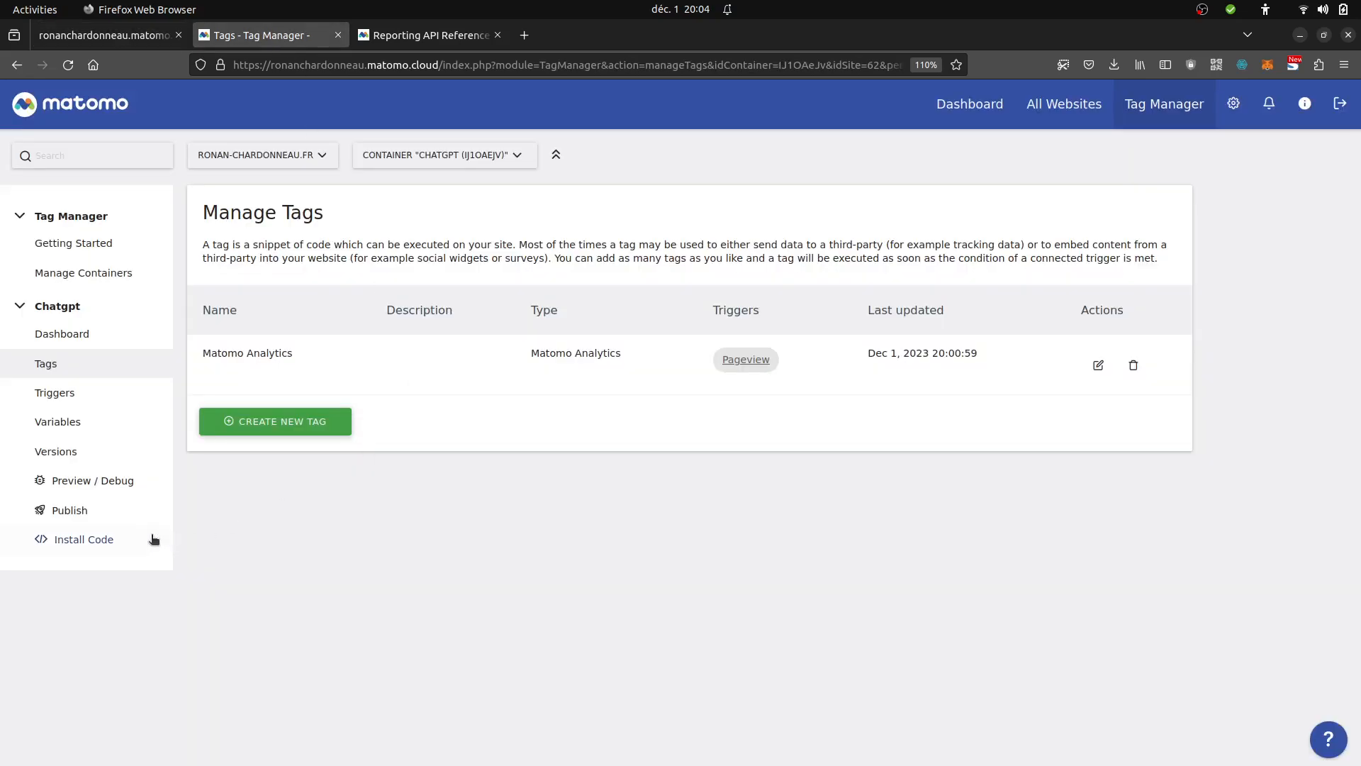
pyautogui.click(70, 453)
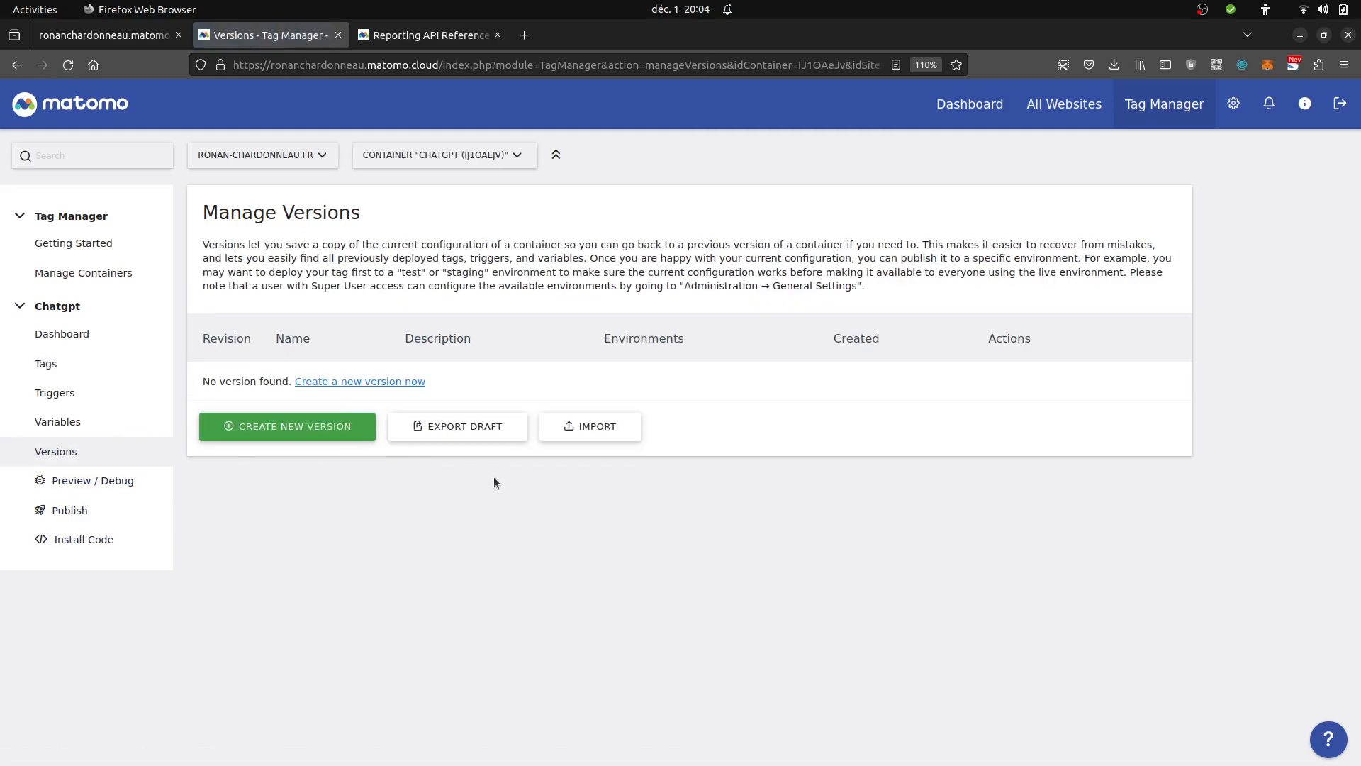
pyautogui.click(473, 434)
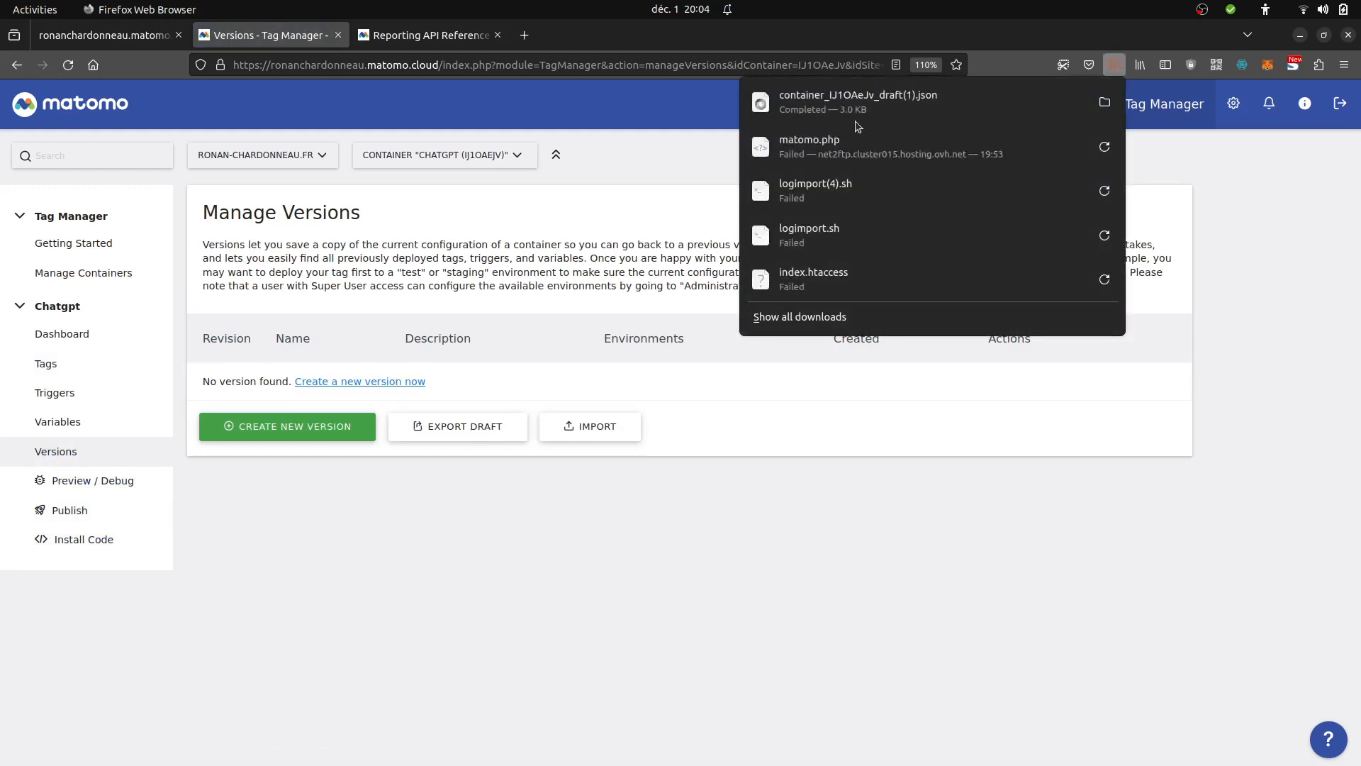
pyautogui.click(865, 100)
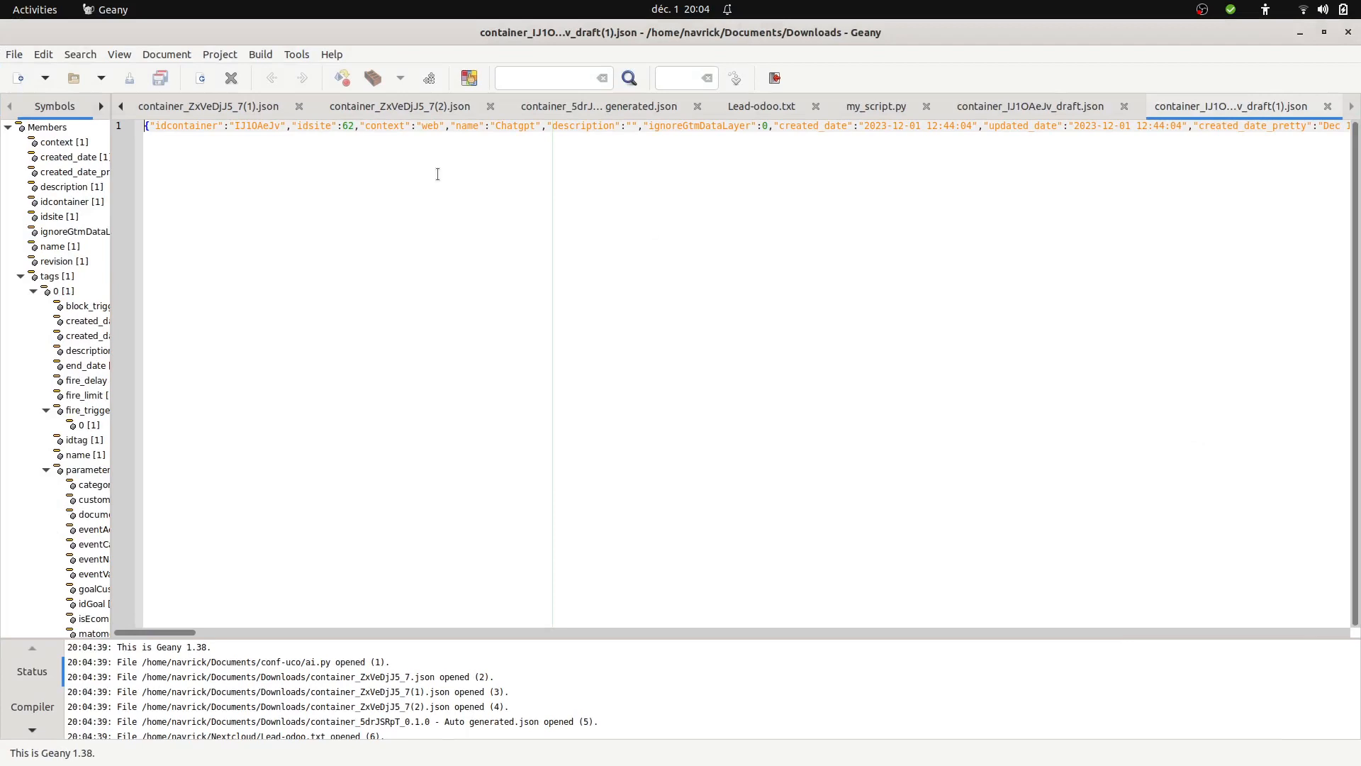
# Search the exported draft JSON for "version", glance at the auto-generated container file, and return to Firefox.
pyautogui.press('End')
pyautogui.hotkey('ctrl', 'f')
pyautogui.write('v')
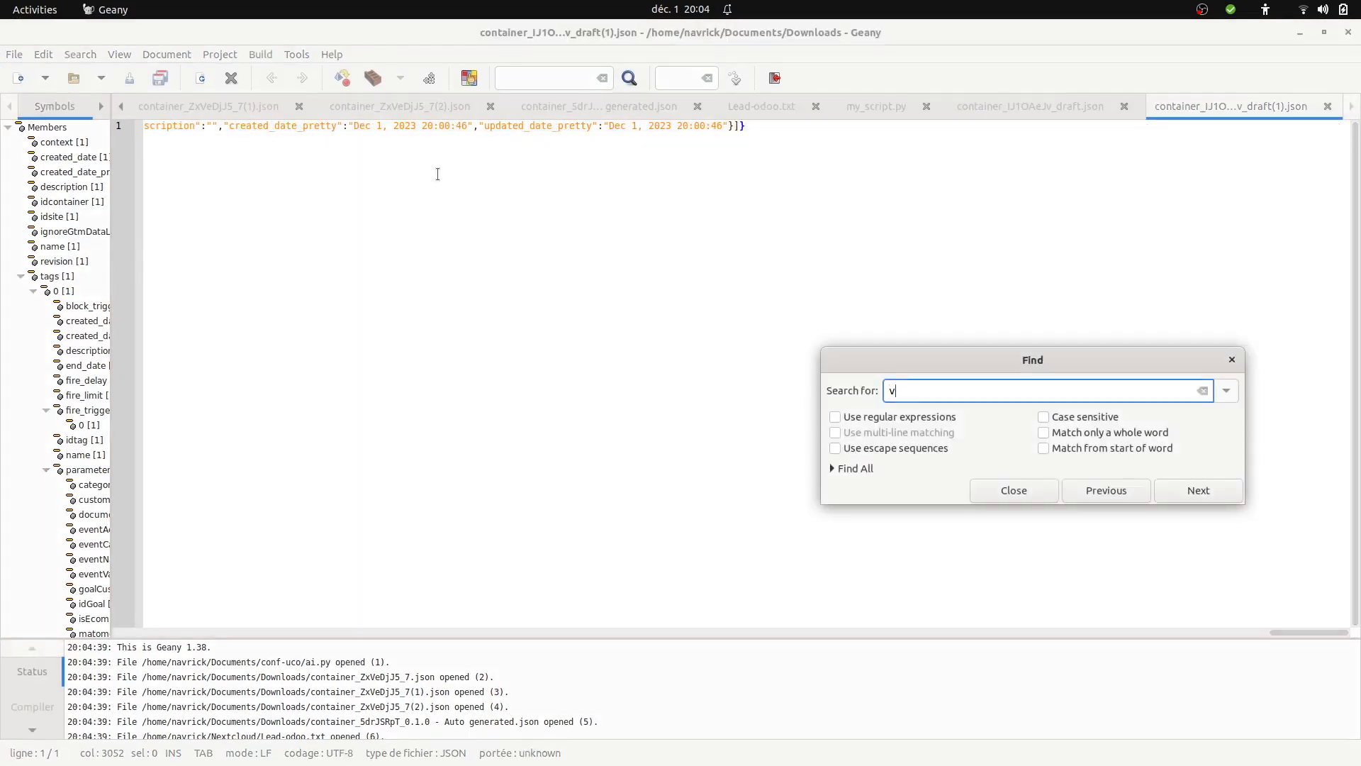
pyautogui.write('ersion')
pyautogui.press('Return')
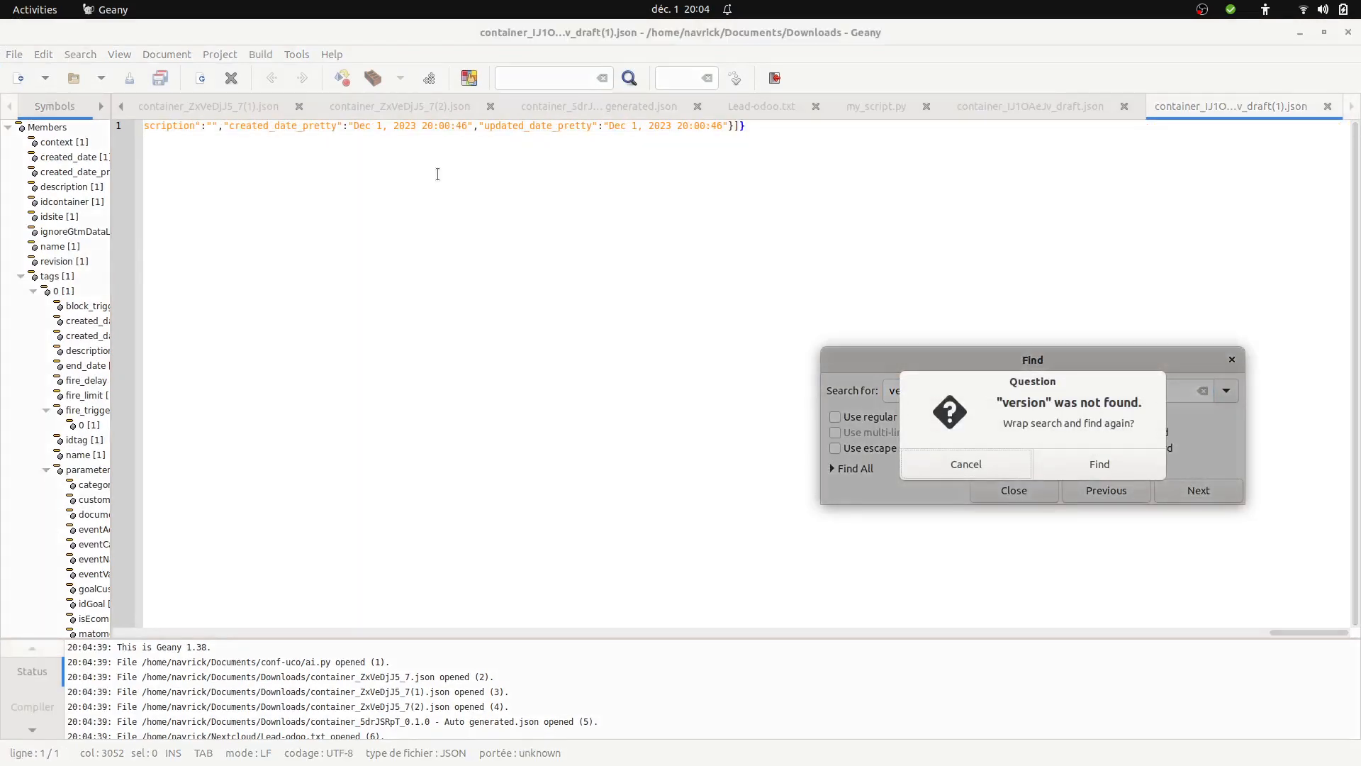
pyautogui.press('Escape')
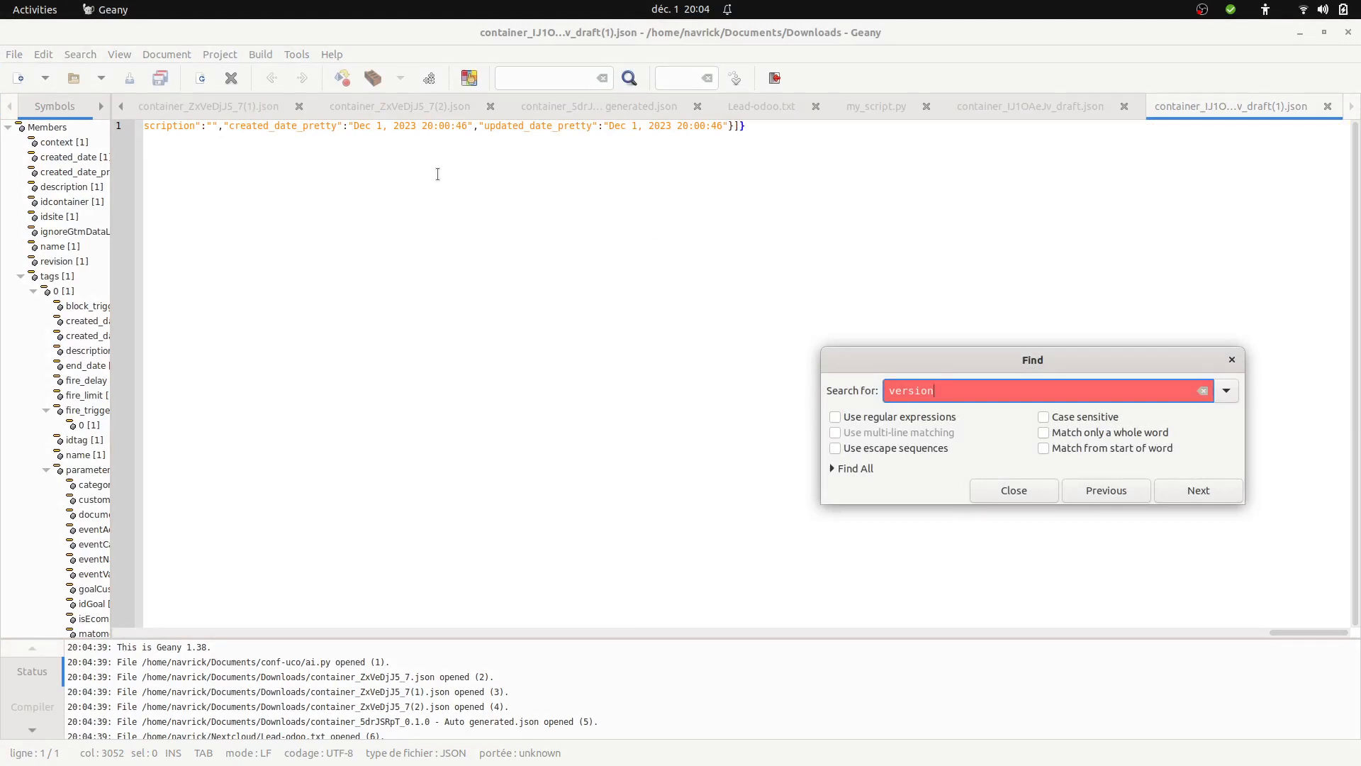
pyautogui.click(533, 116)
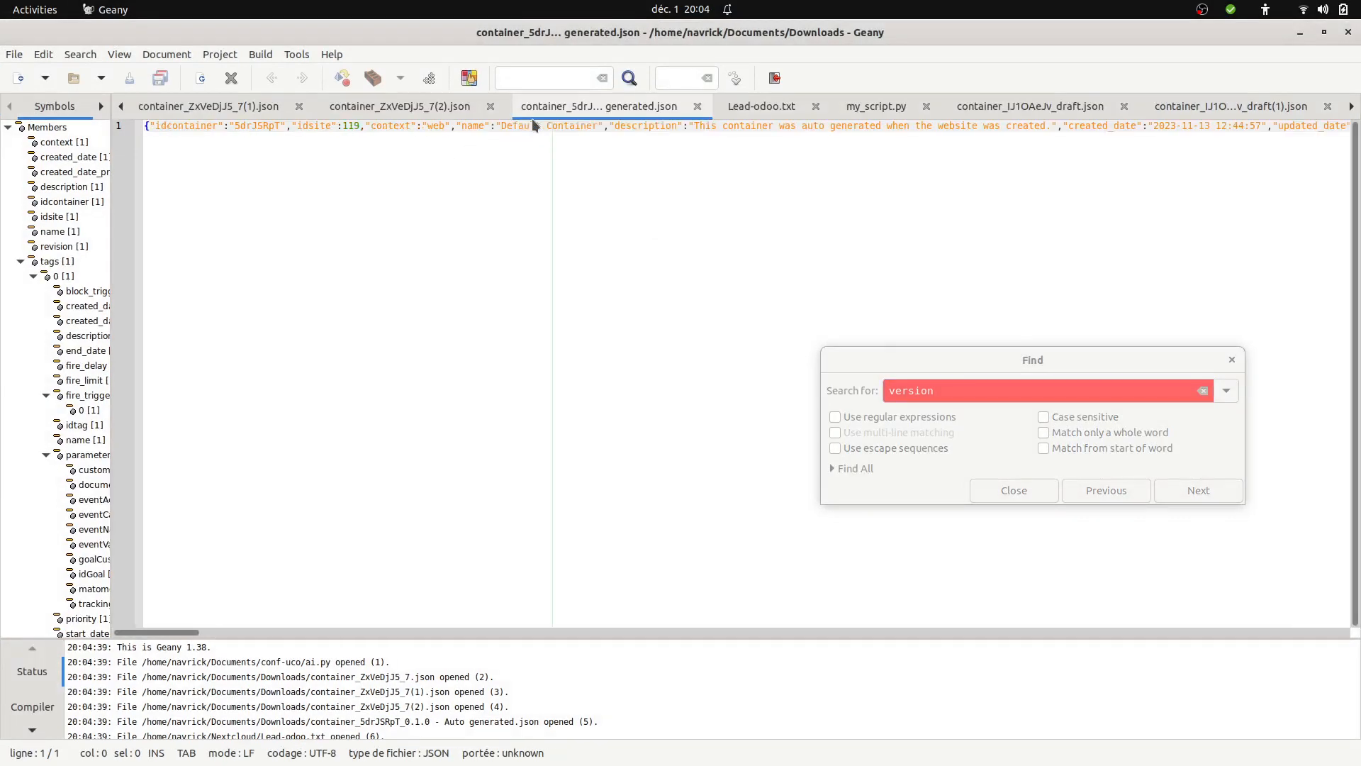
pyautogui.hotkey('alt', 'Tab')
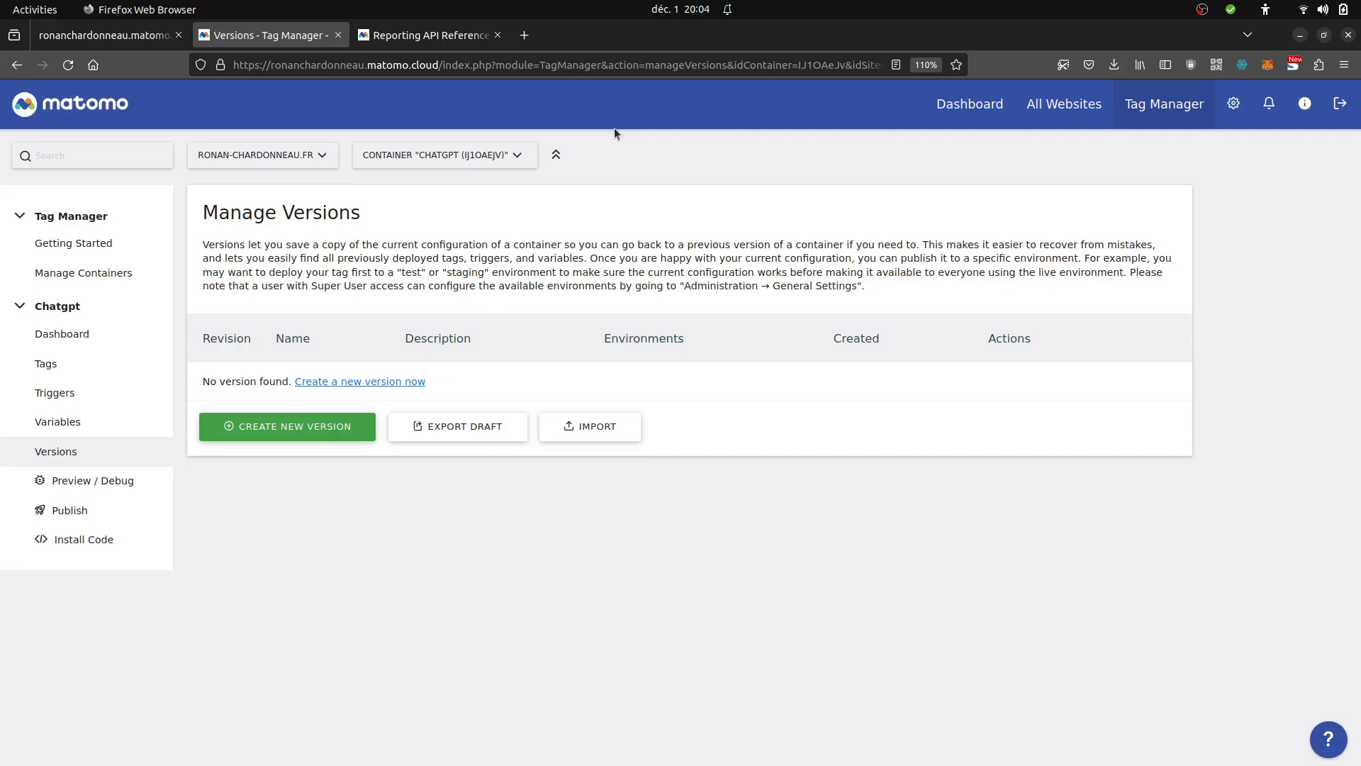
# Open the TagManager.getContainers example from the API reference, first as XML and again as JSON.
pyautogui.click(418, 44)
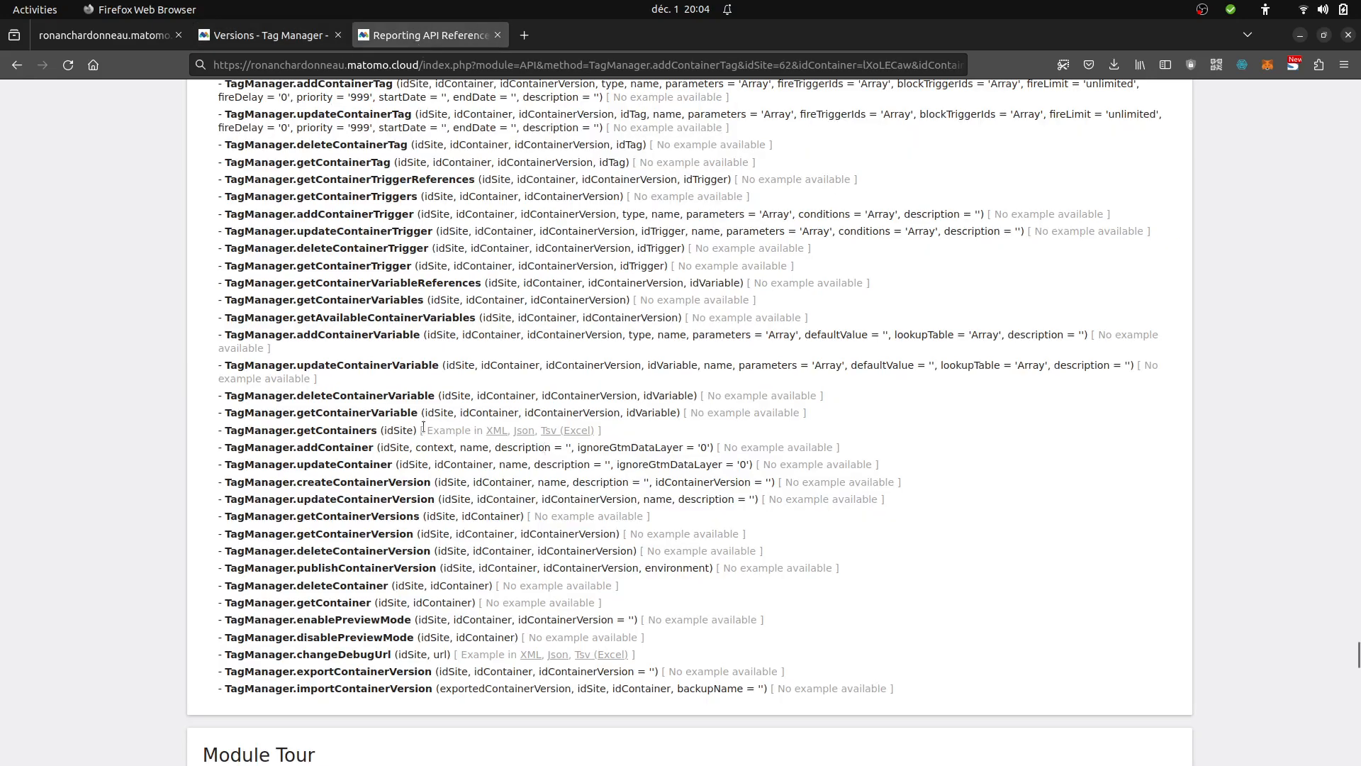
pyautogui.click(499, 432)
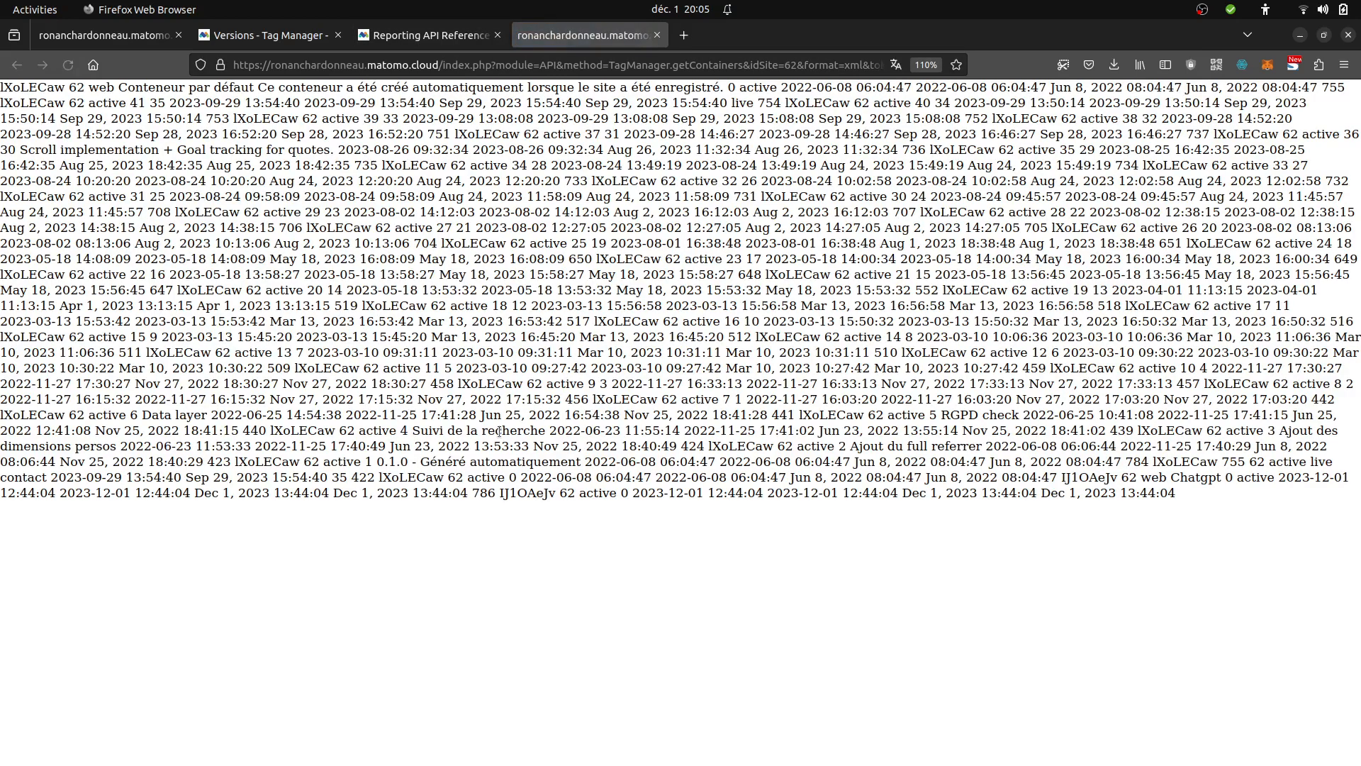
pyautogui.click(392, 37)
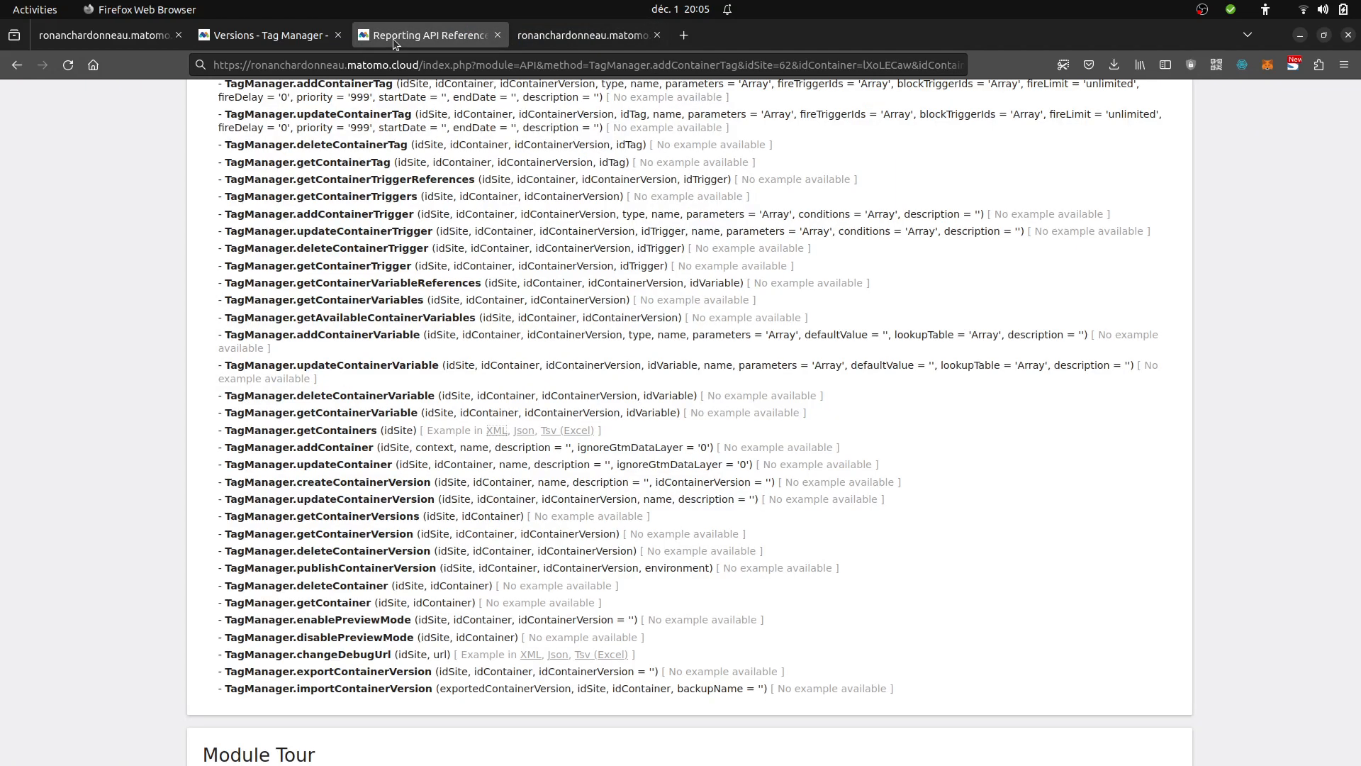
pyautogui.click(523, 431)
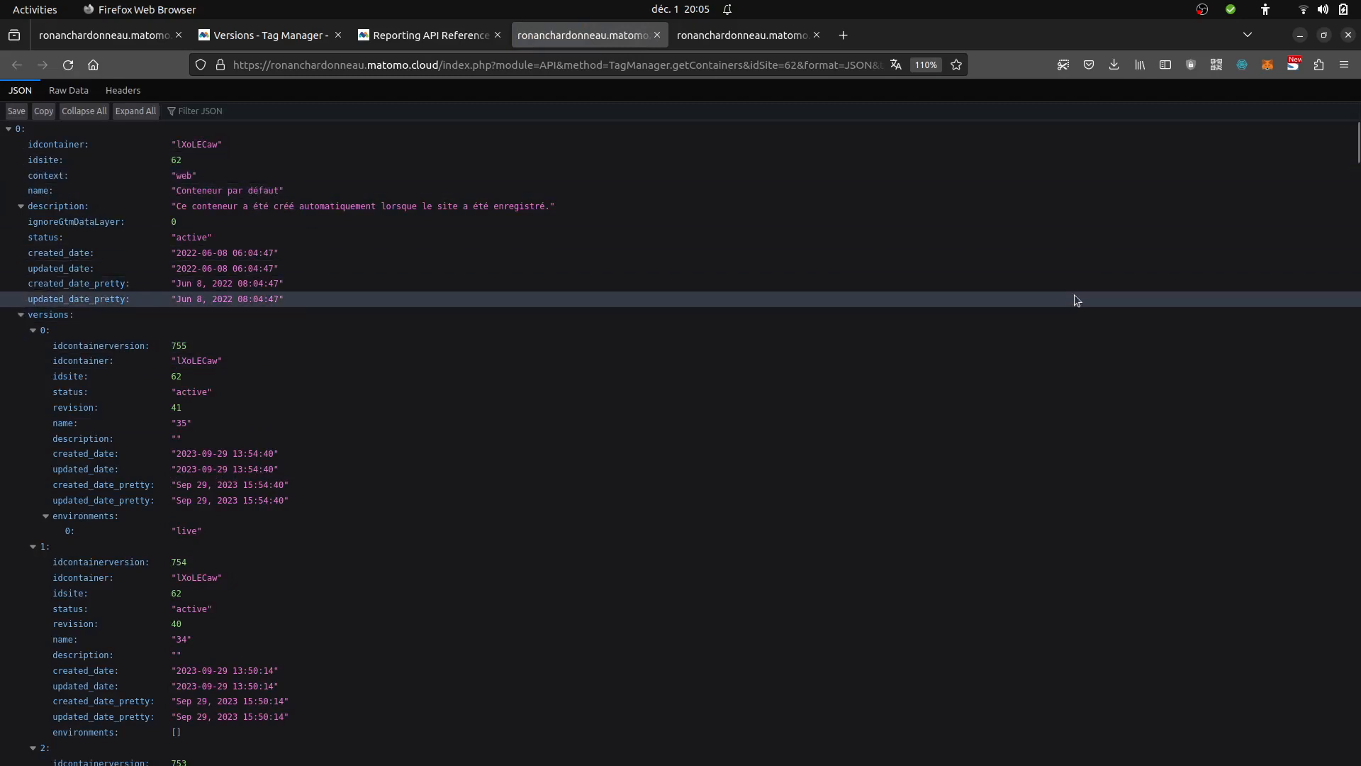
# Check the addContainerTag response tab again, and search the getContainers JSON for "ij" to find the Chatgpt container's entry.
pyautogui.click(131, 41)
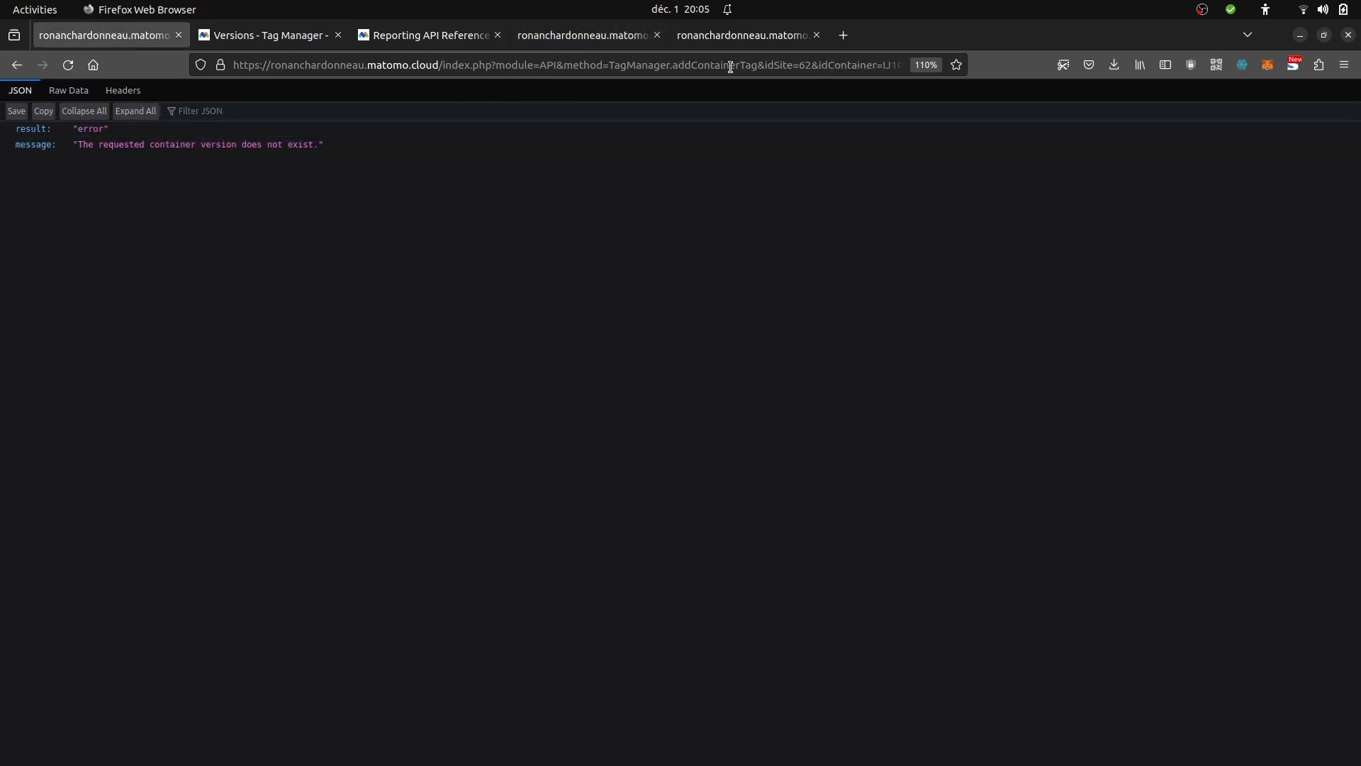
pyautogui.click(698, 39)
pyautogui.click(598, 39)
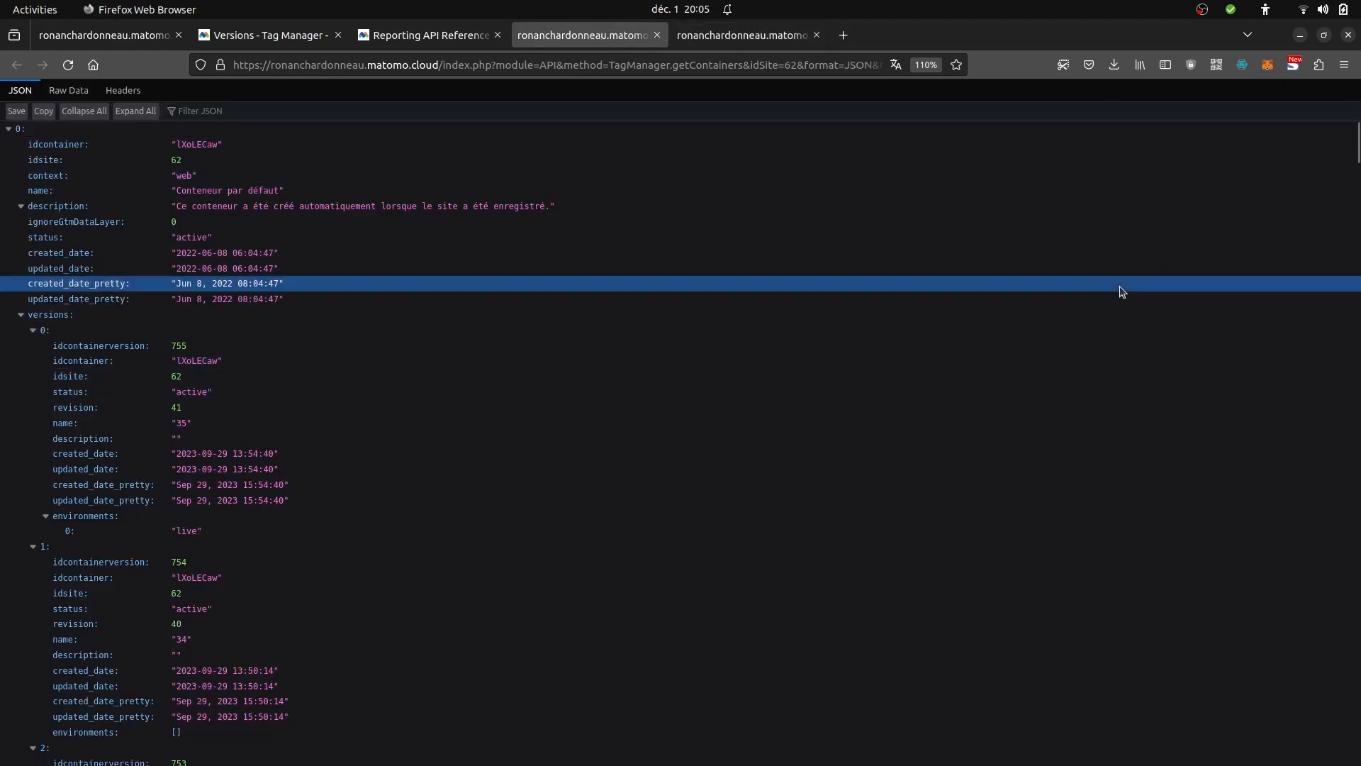
pyautogui.hotkey('ctrl', 'f')
pyautogui.write('ij')
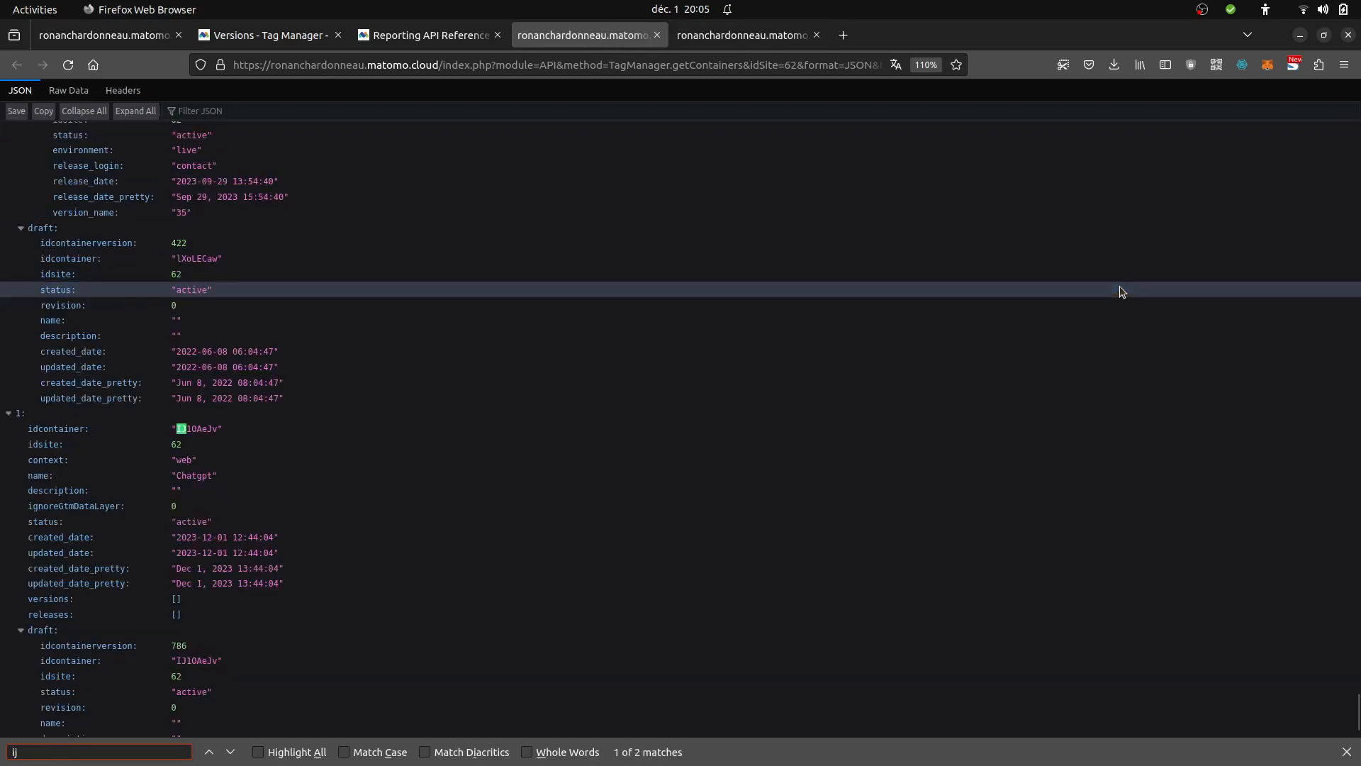
# Find the Chatgpt container's draft entry in the getContainers JSON, set idContainerVersion to 786 in the addContainerTag URL and send the request.
pyautogui.press('Return')
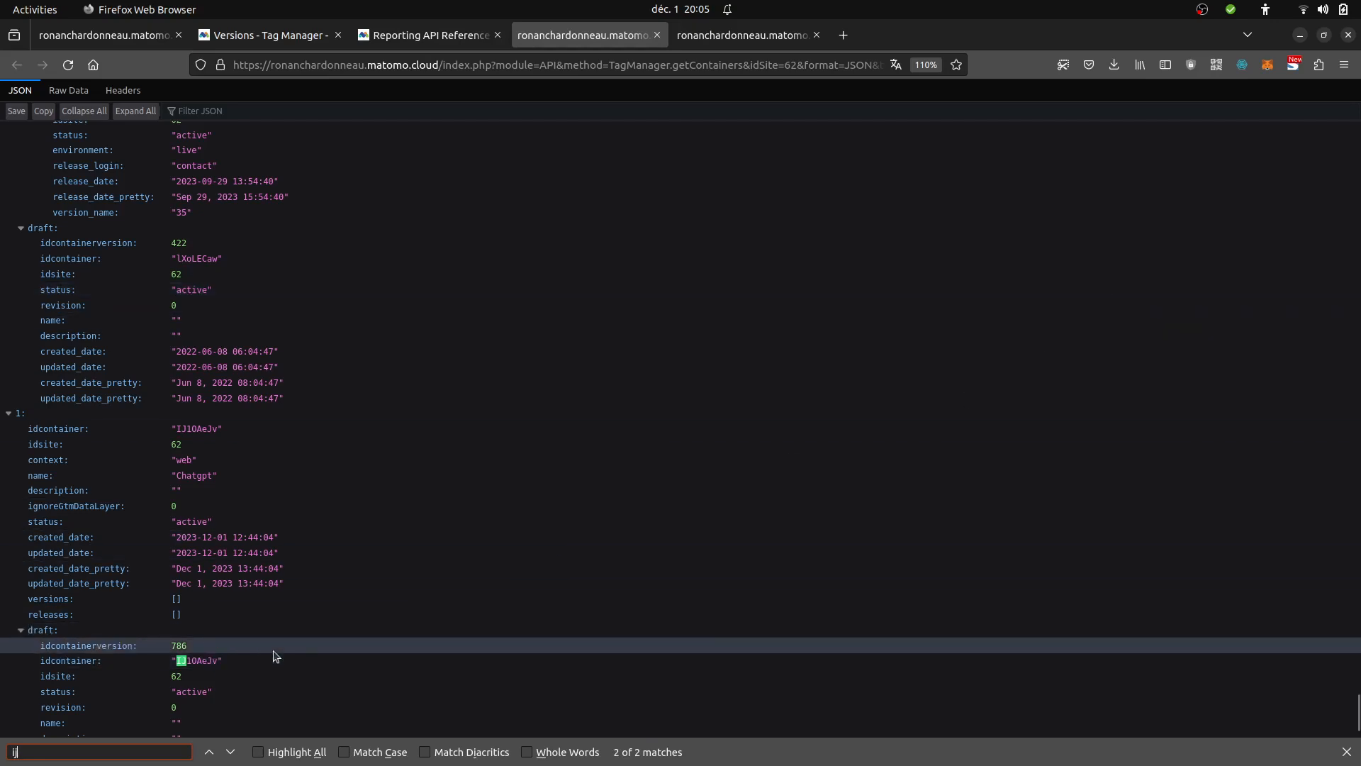
pyautogui.scroll(-2, 276, 656)
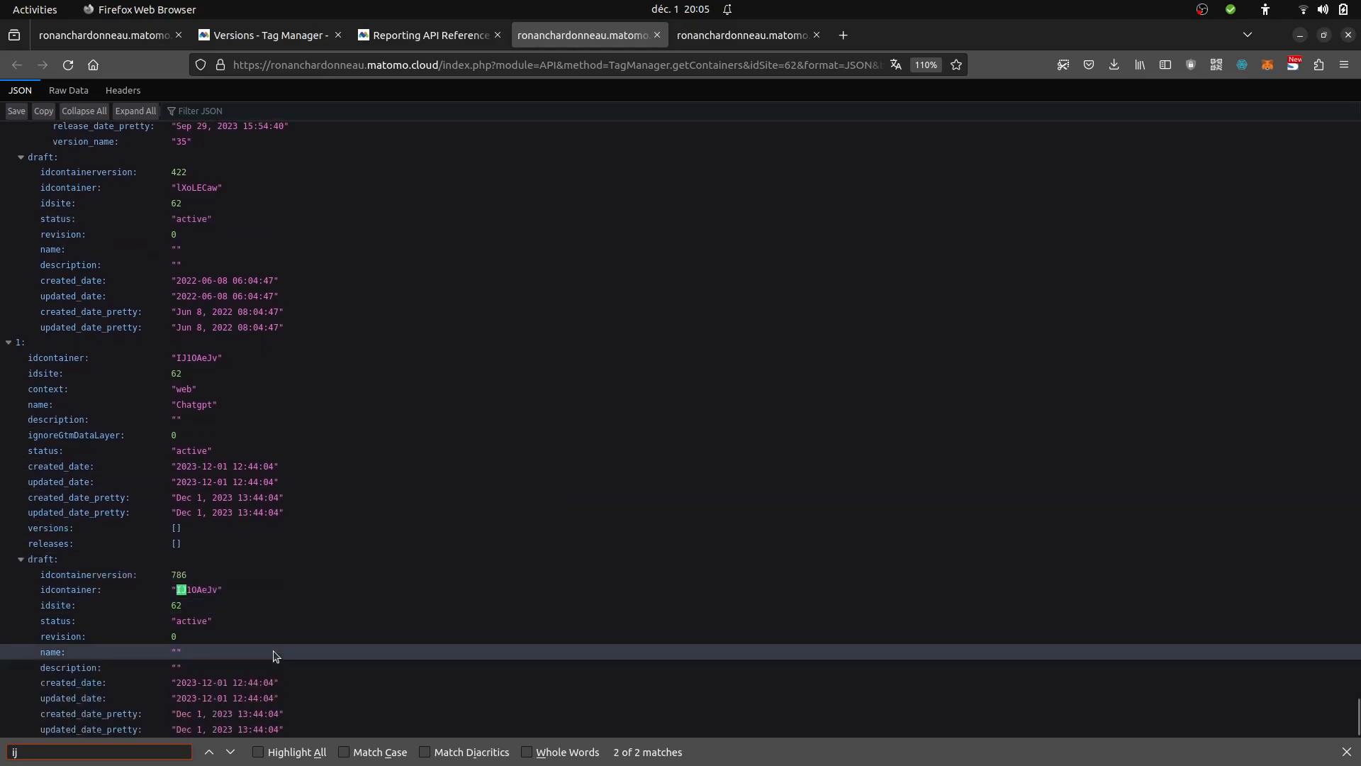
pyautogui.click(118, 41)
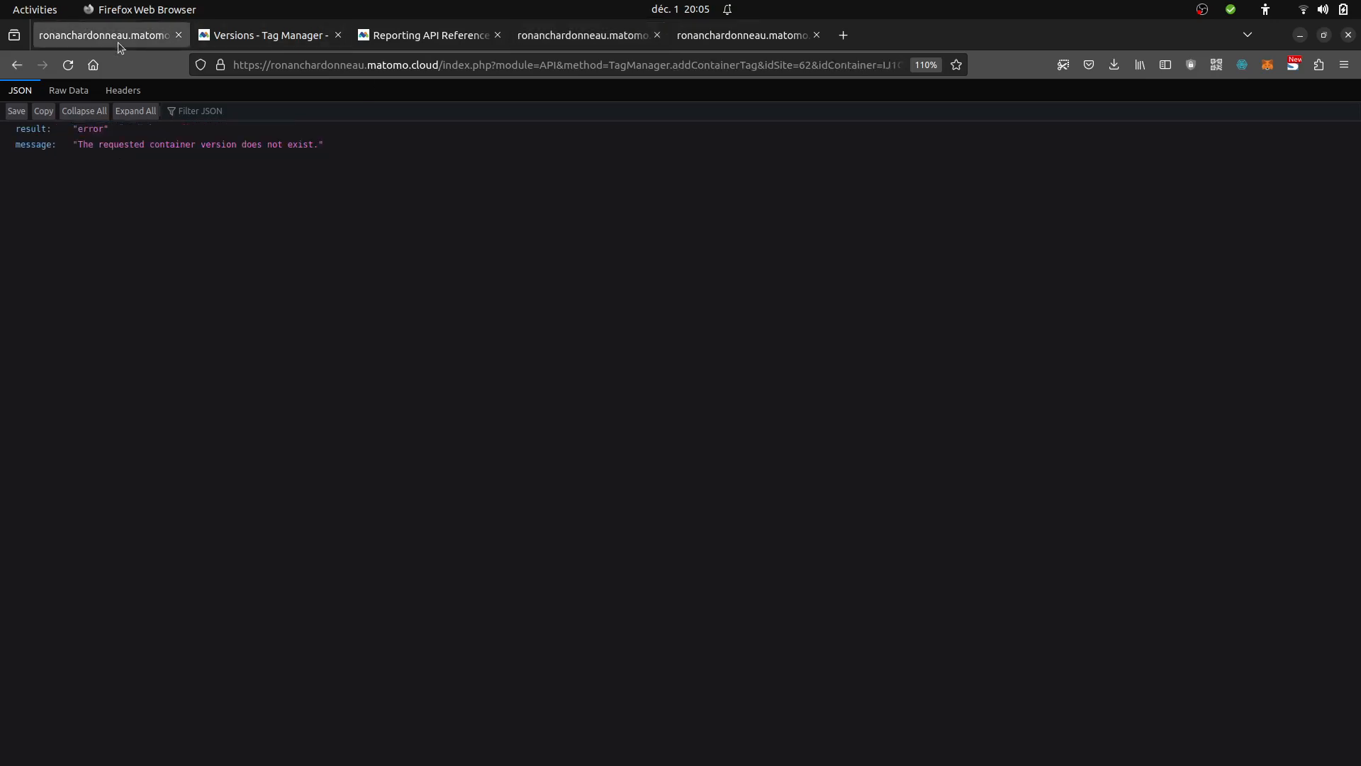
pyautogui.click(769, 68)
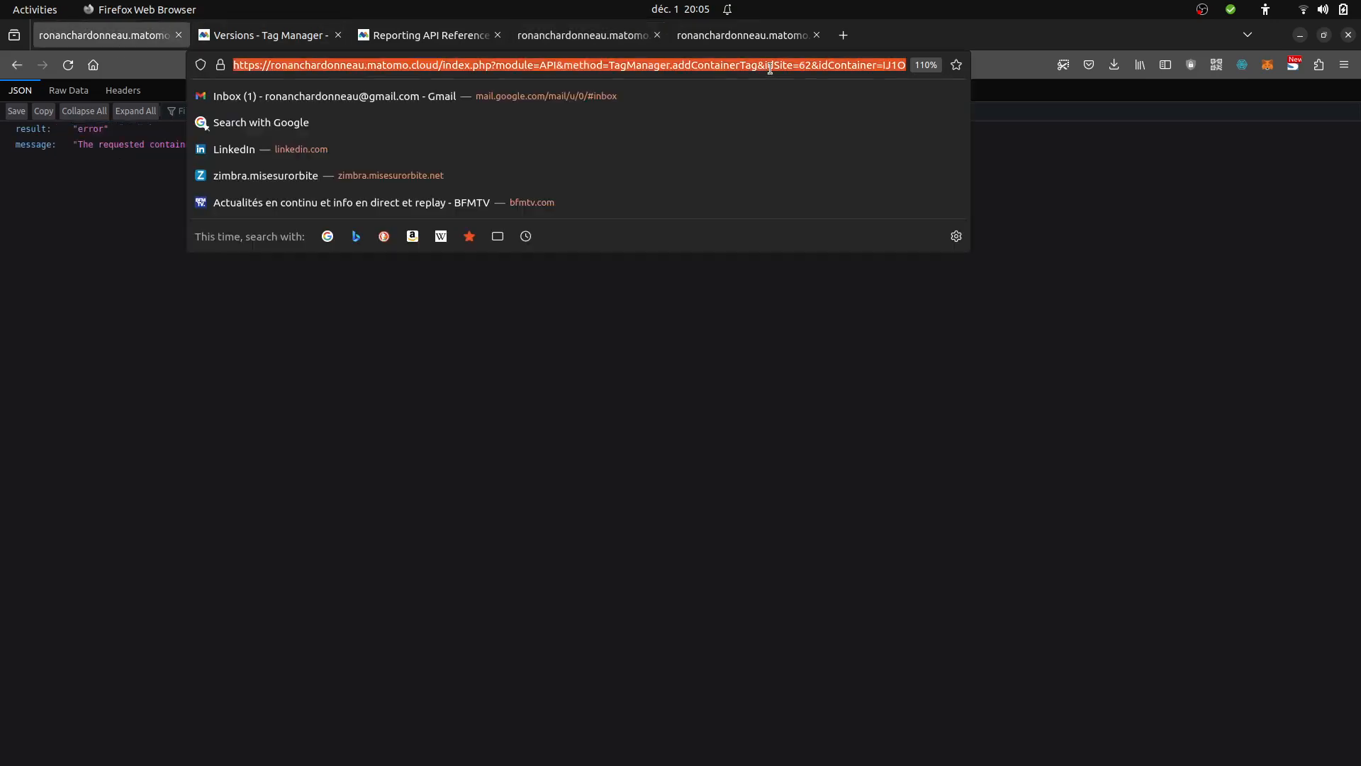
pyautogui.press('End')
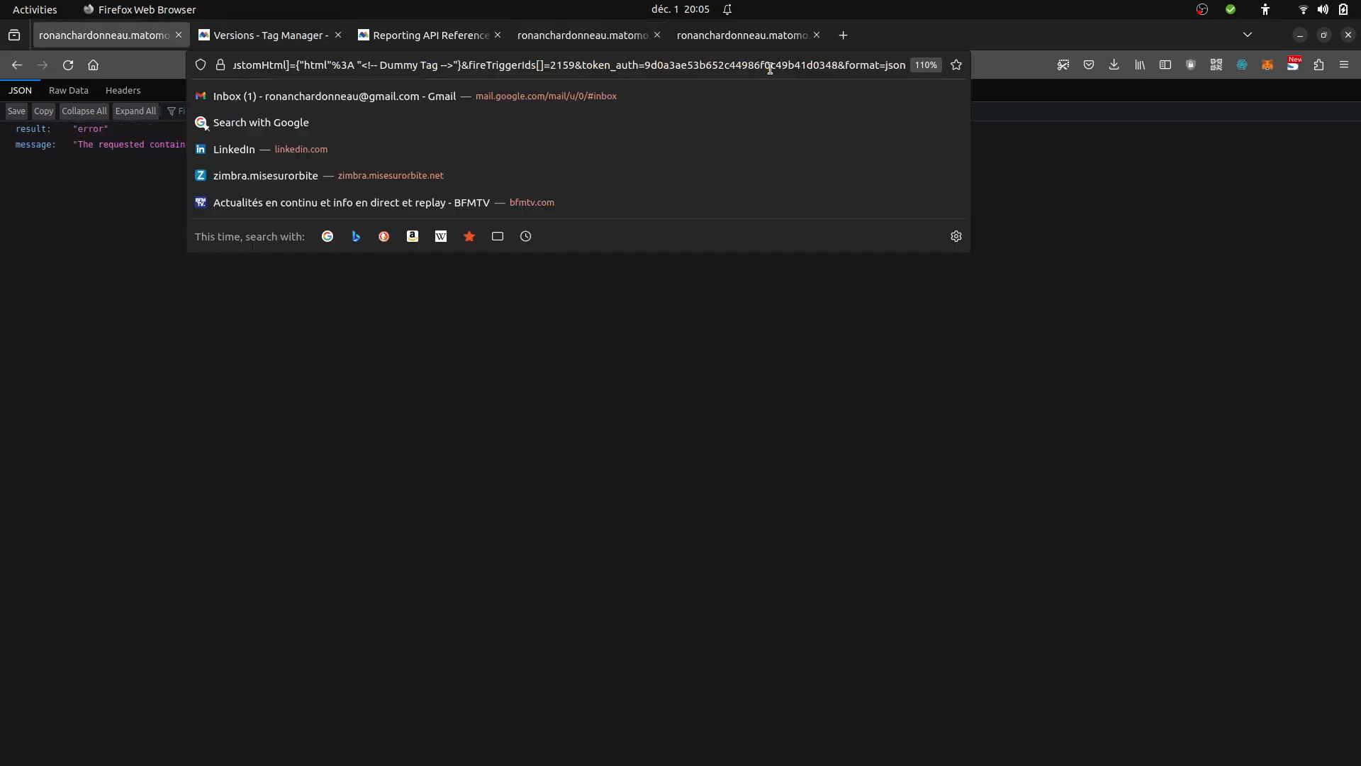
pyautogui.press('Home')
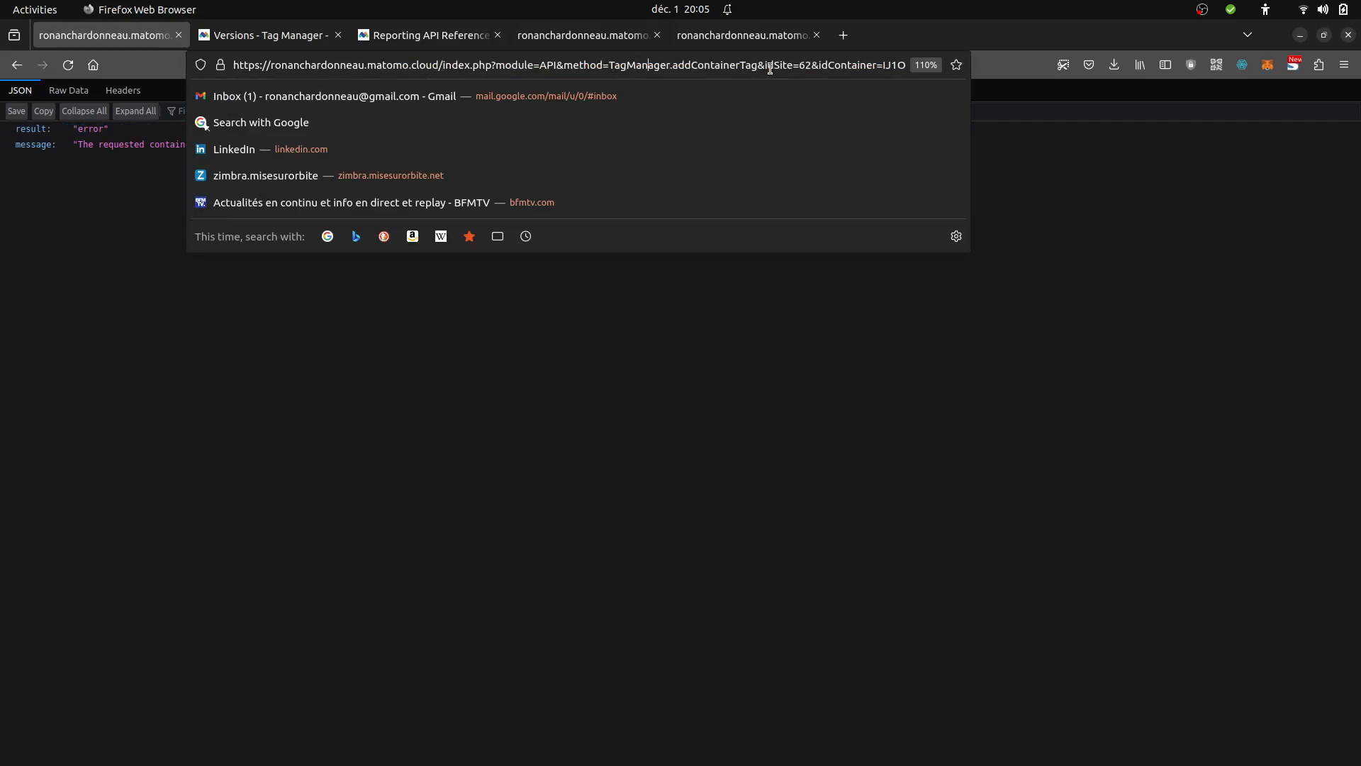
pyautogui.press('Right')
pyautogui.press('Right')
pyautogui.press('Right')
pyautogui.press('Right')
pyautogui.press('Right')
pyautogui.press('Right')
pyautogui.press('Right')
pyautogui.press('Right')
pyautogui.press('Right')
pyautogui.press('Right')
pyautogui.press('Right')
pyautogui.press('Right')
pyautogui.press('Right')
pyautogui.press('Right')
pyautogui.press('Right')
pyautogui.press('Right')
pyautogui.press('Right')
pyautogui.press('Right')
pyautogui.press('Right')
pyautogui.press('Right')
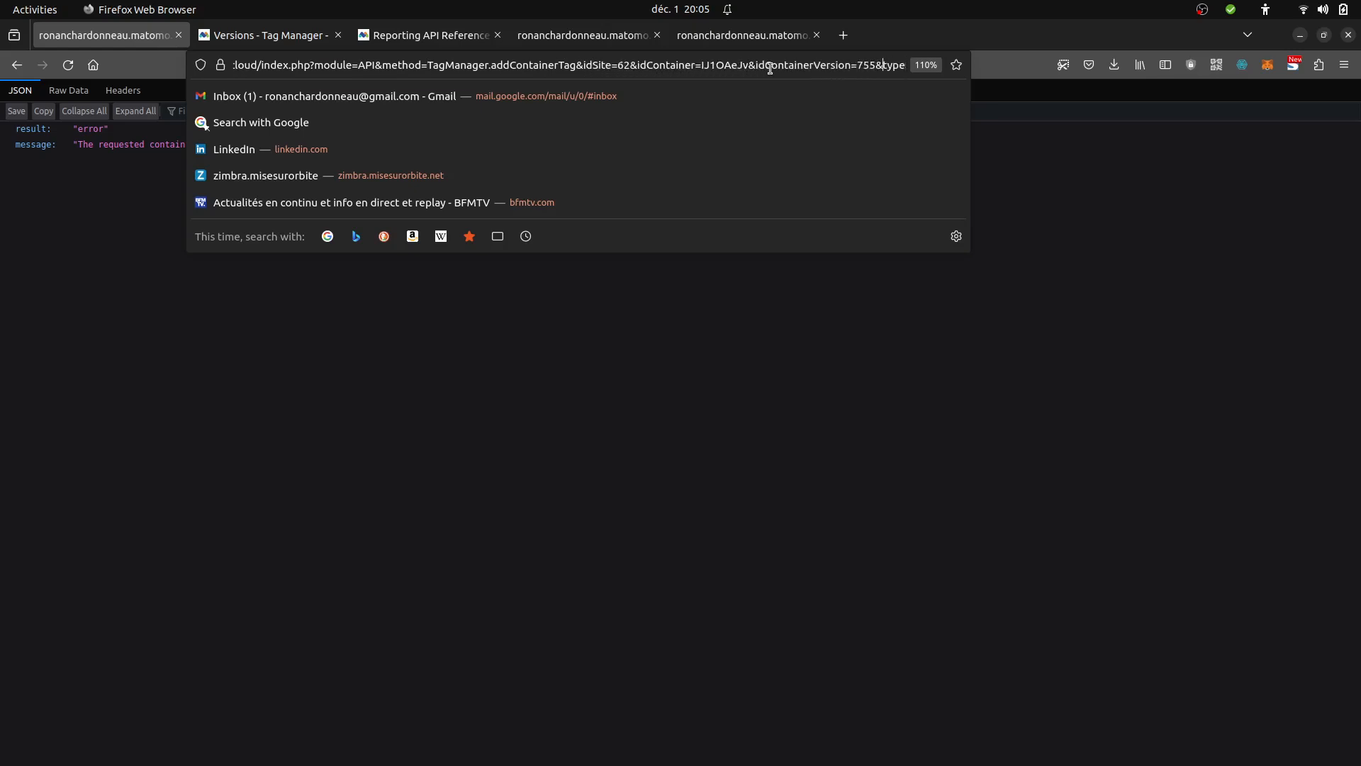
pyautogui.press('BackSpace')
pyautogui.press('BackSpace')
pyautogui.write('86')
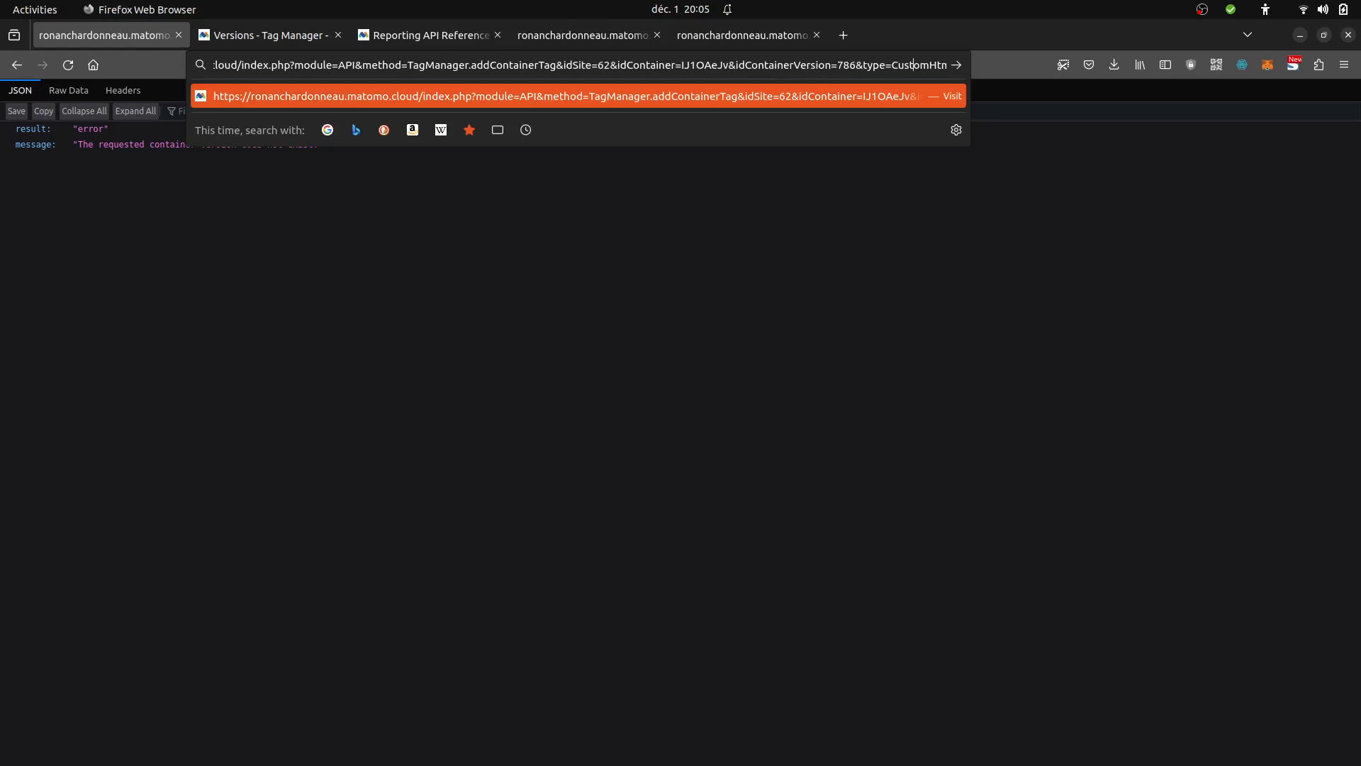
pyautogui.press('Right')
pyautogui.press('Right')
pyautogui.press('Right')
pyautogui.press('Right')
pyautogui.press('Right')
pyautogui.press('Right')
pyautogui.press('Right')
pyautogui.press('Right')
pyautogui.press('Right')
pyautogui.press('Right')
pyautogui.press('Right')
pyautogui.press('Right')
pyautogui.press('Right')
pyautogui.press('Right')
pyautogui.press('Right')
pyautogui.press('Right')
pyautogui.press('Right')
pyautogui.press('Right')
pyautogui.press('Right')
pyautogui.press('Right')
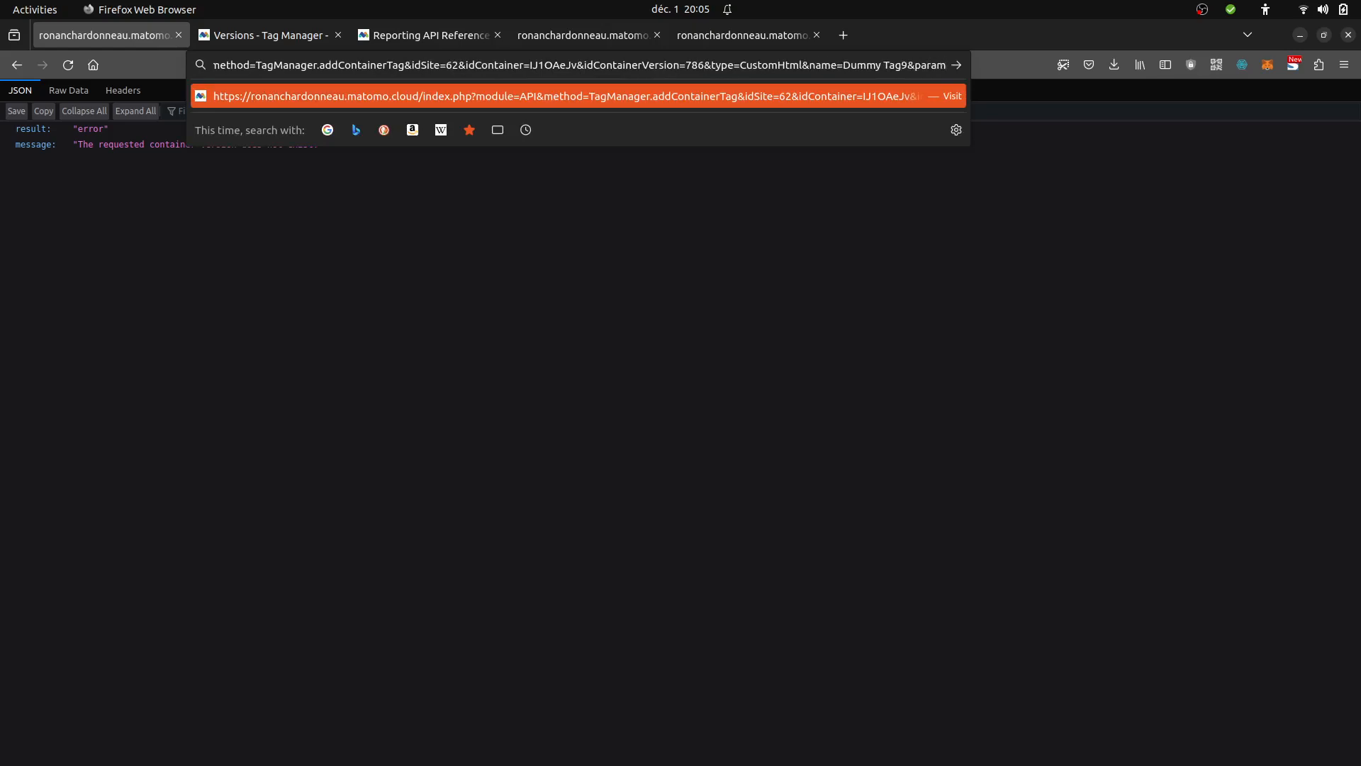
pyautogui.press('Return')
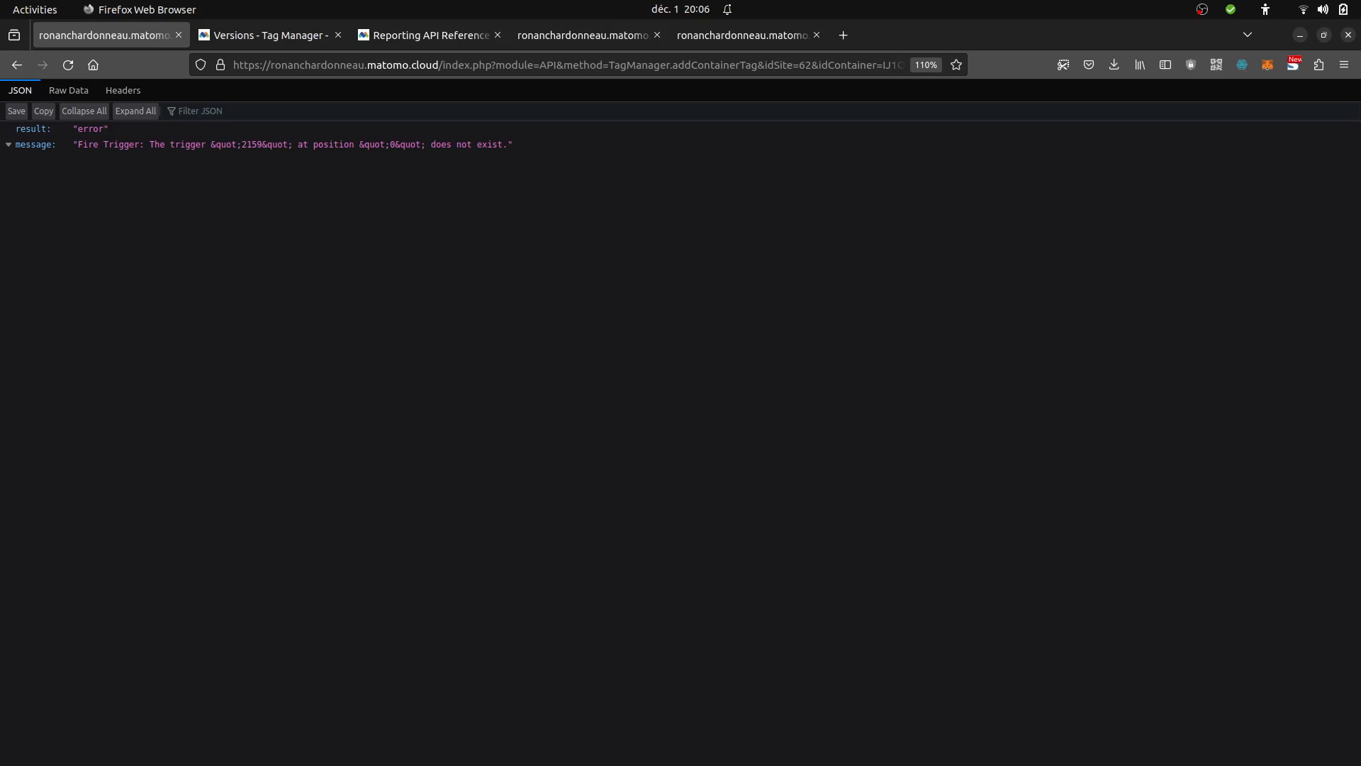
# Locate fireTriggerIds in the addContainerTag URL, open the Chatgpt container's triggers and inspect the Pageview trigger's edit icon in the developer tools.
pyautogui.click(691, 65)
pyautogui.press('End')
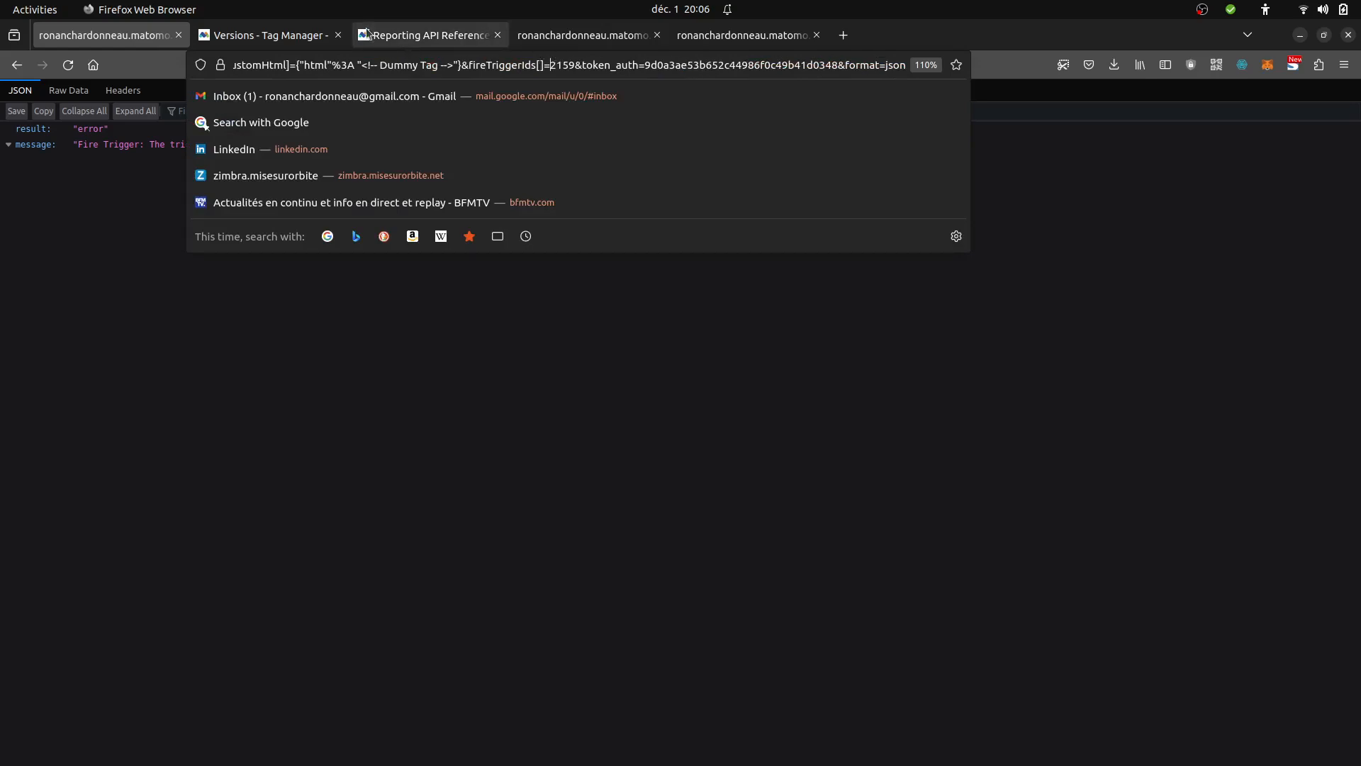
pyautogui.click(280, 35)
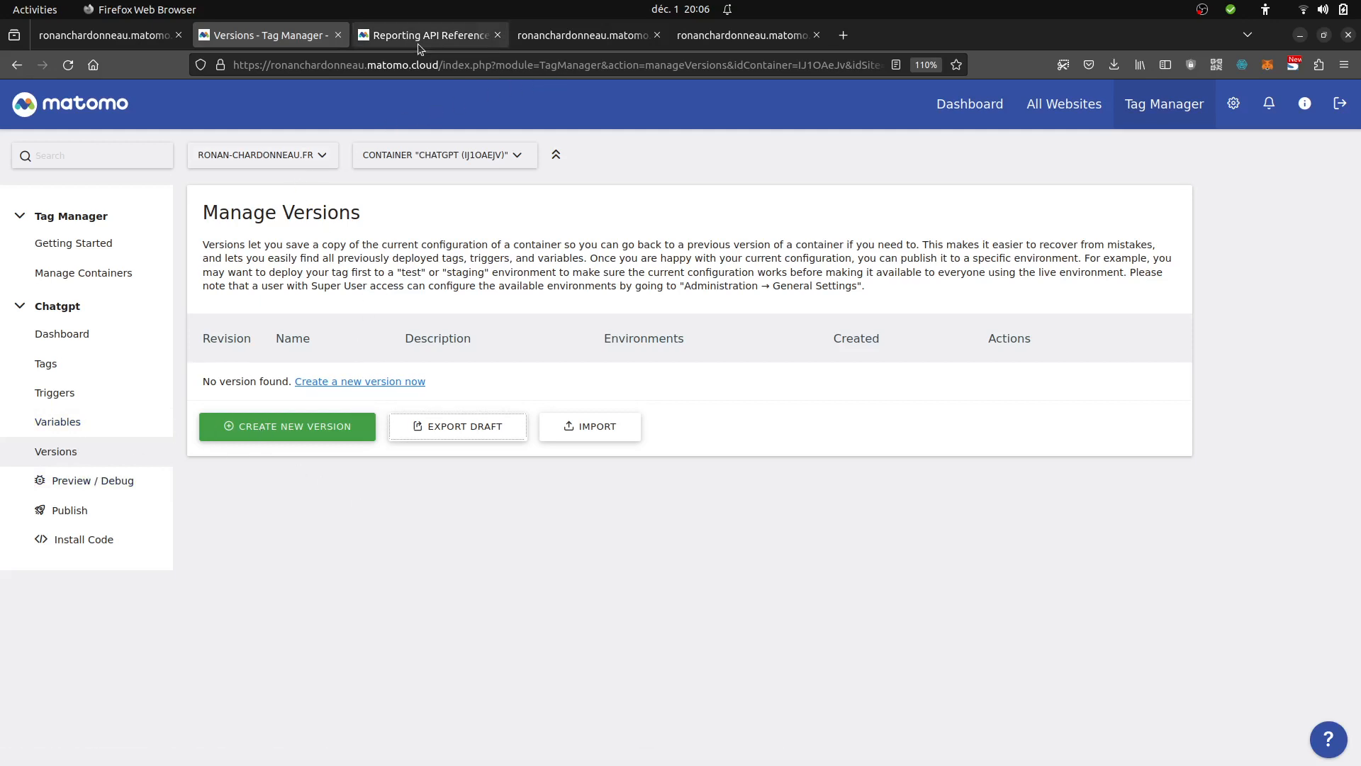
pyautogui.click(92, 392)
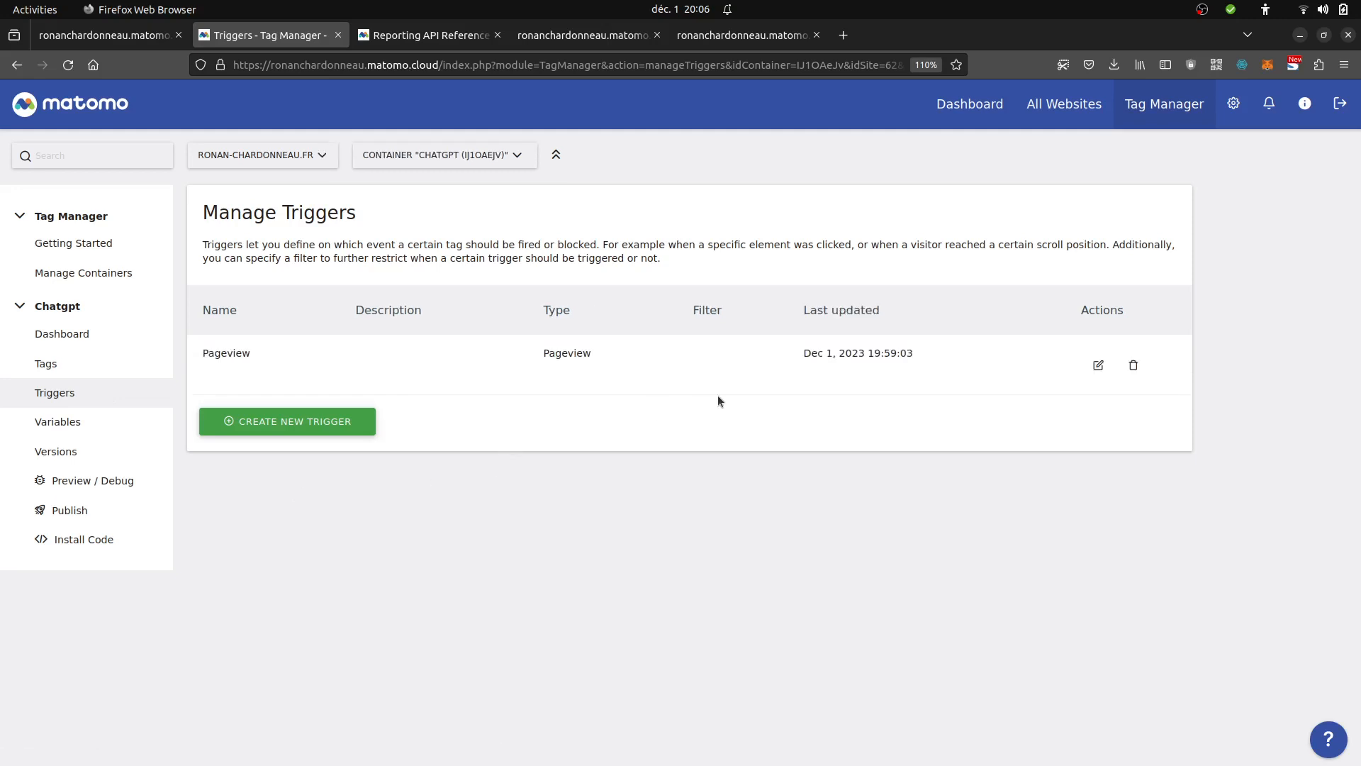
pyautogui.rightClick(1095, 366)
pyautogui.click(1120, 541)
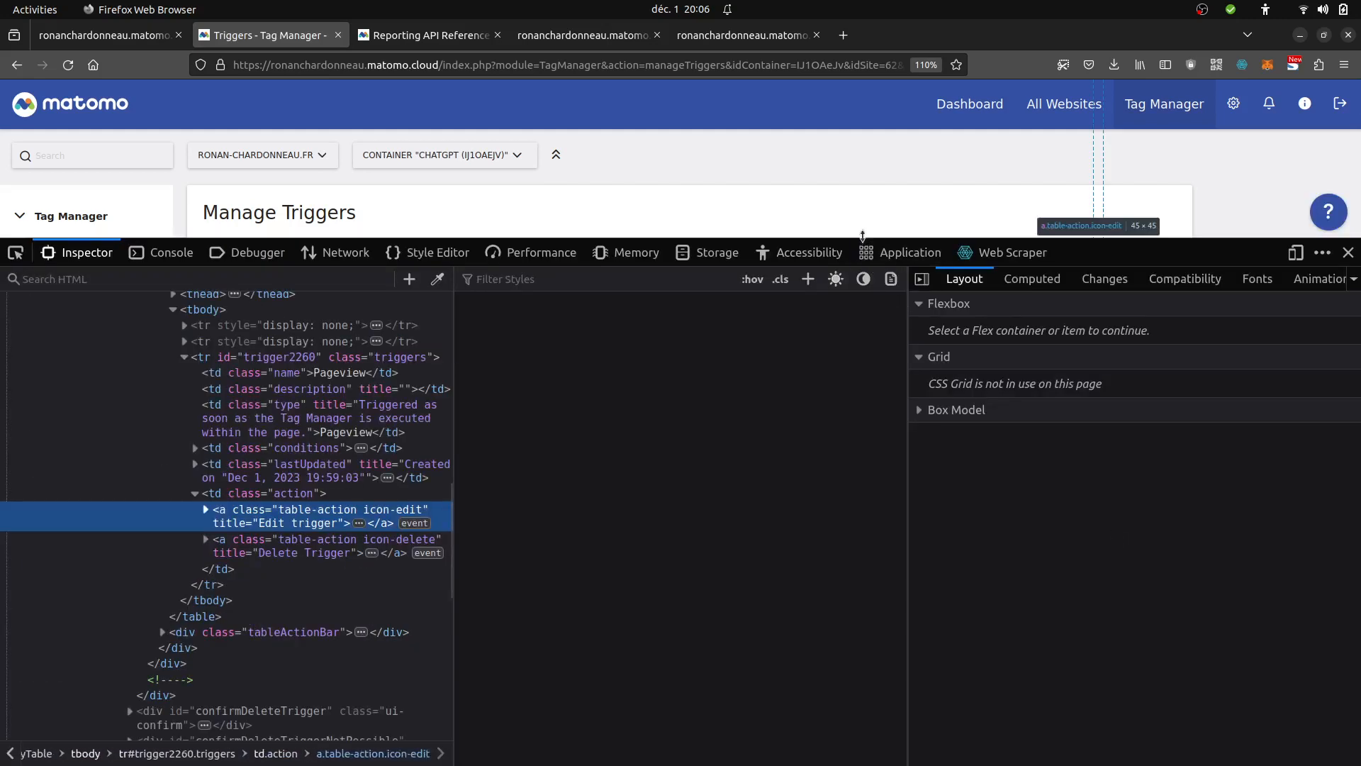
pyautogui.moveTo(862, 236); pyautogui.dragTo(708, 457)
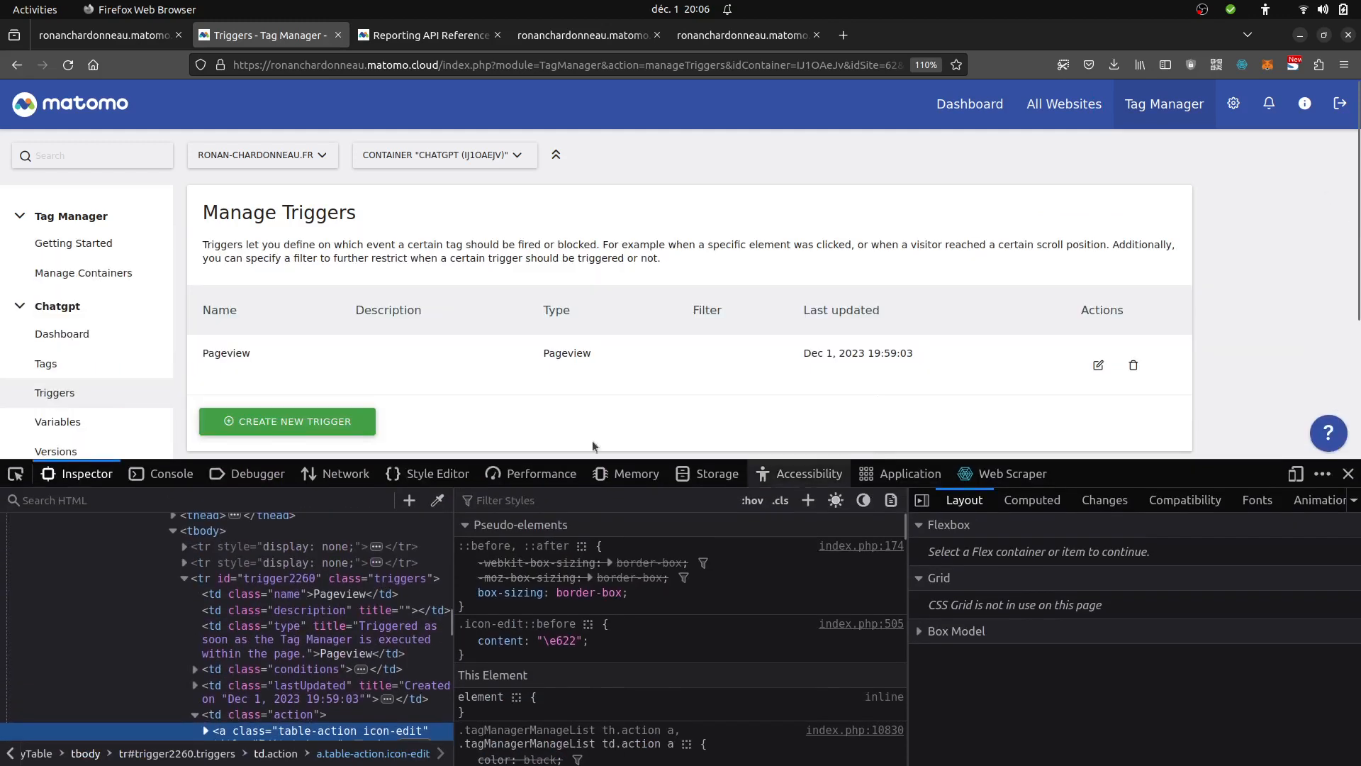
# Monitor network activity while opening the Pageview trigger for editing, and look through the resulting requests.
pyautogui.click(341, 474)
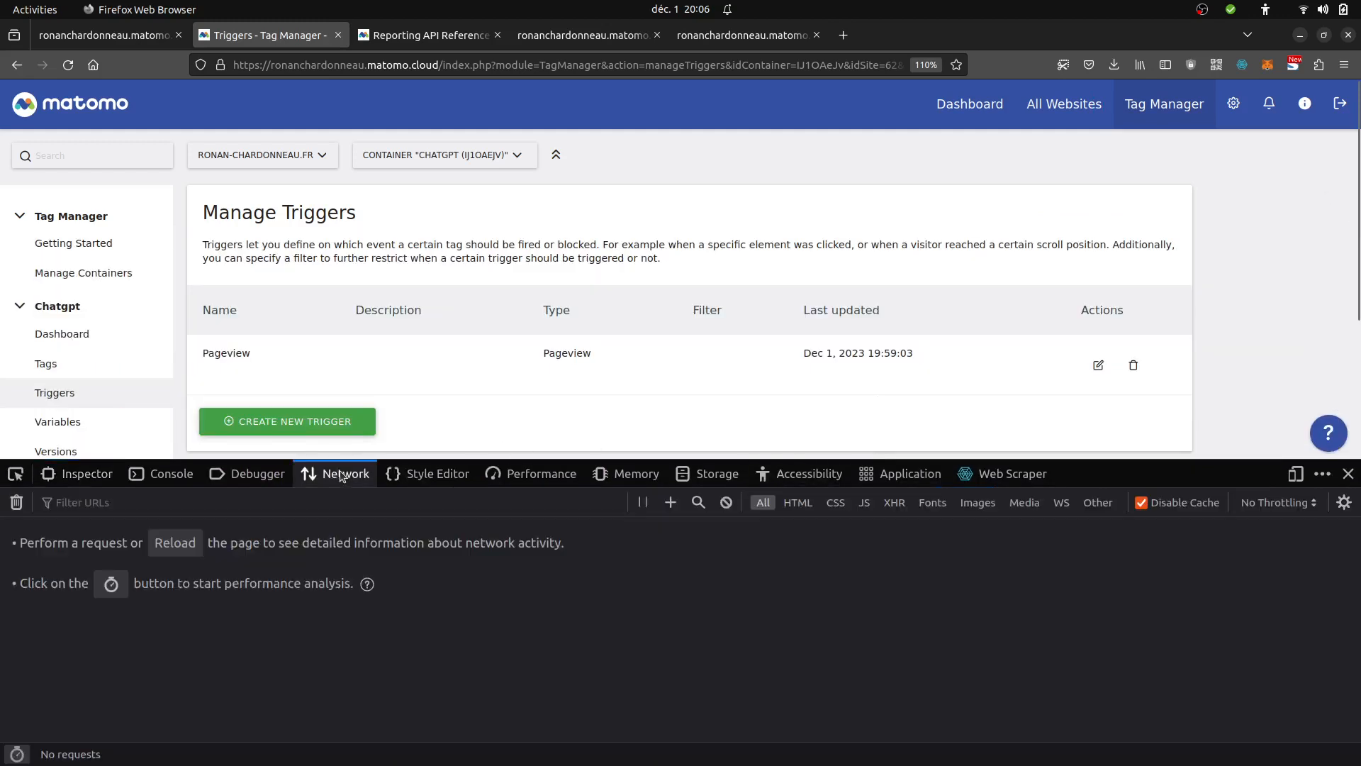
pyautogui.click(1101, 365)
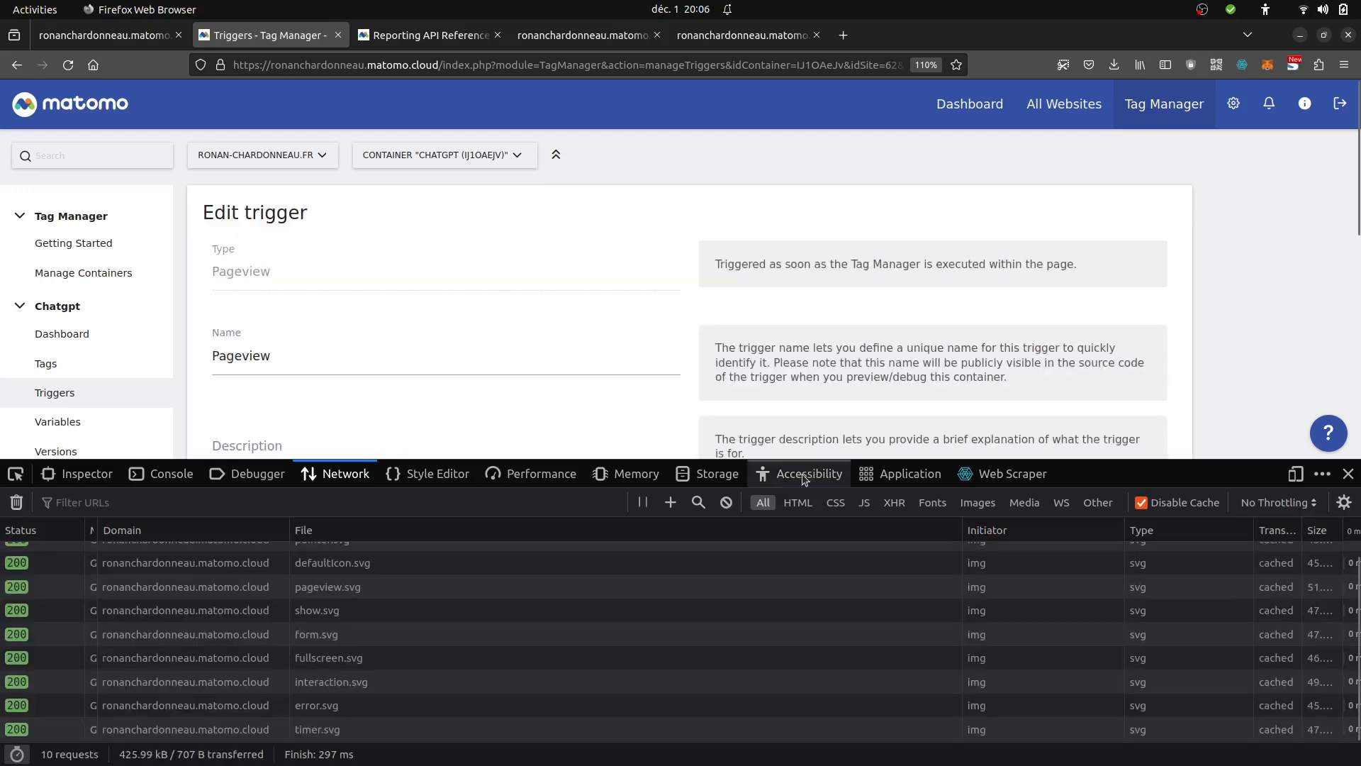
pyautogui.scroll(2, 1020, 567)
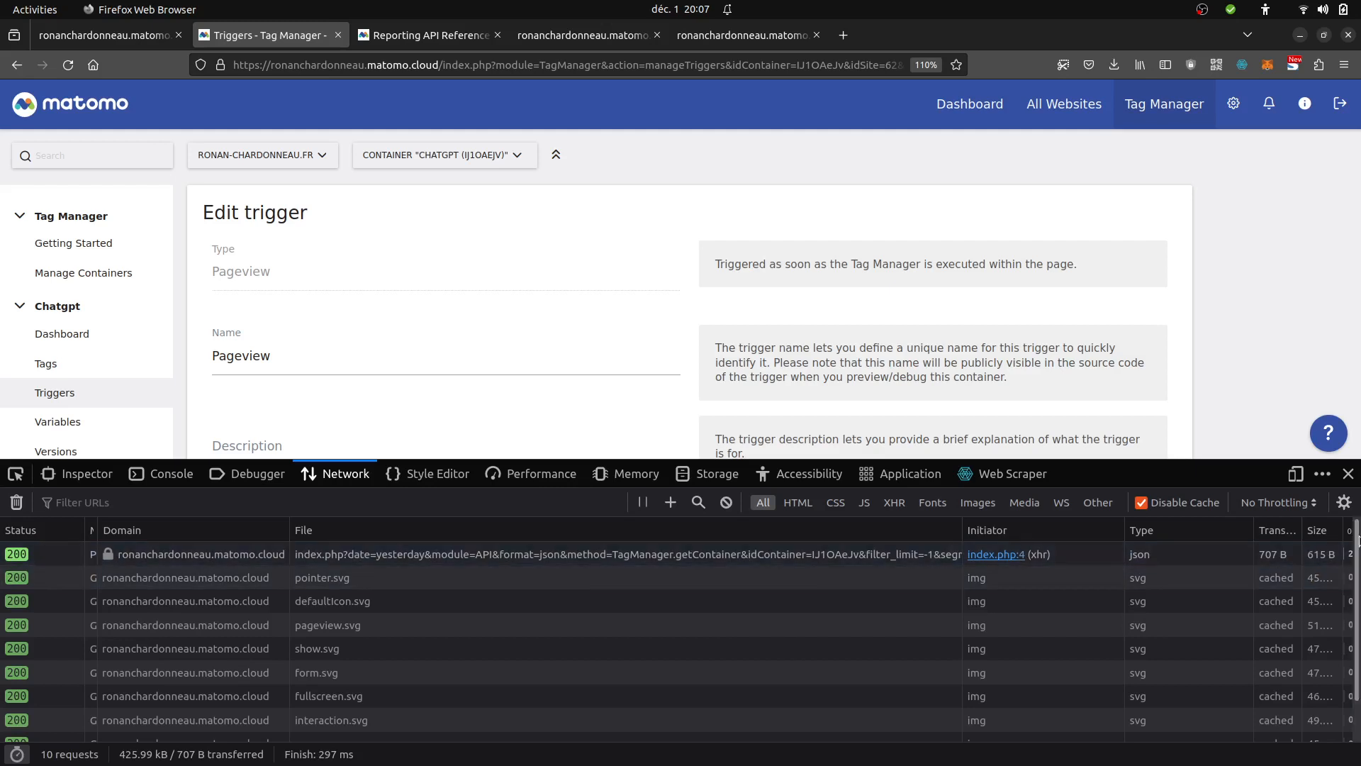
pyautogui.scroll(-1, 1355, 595)
pyautogui.scroll(2, 1356, 595)
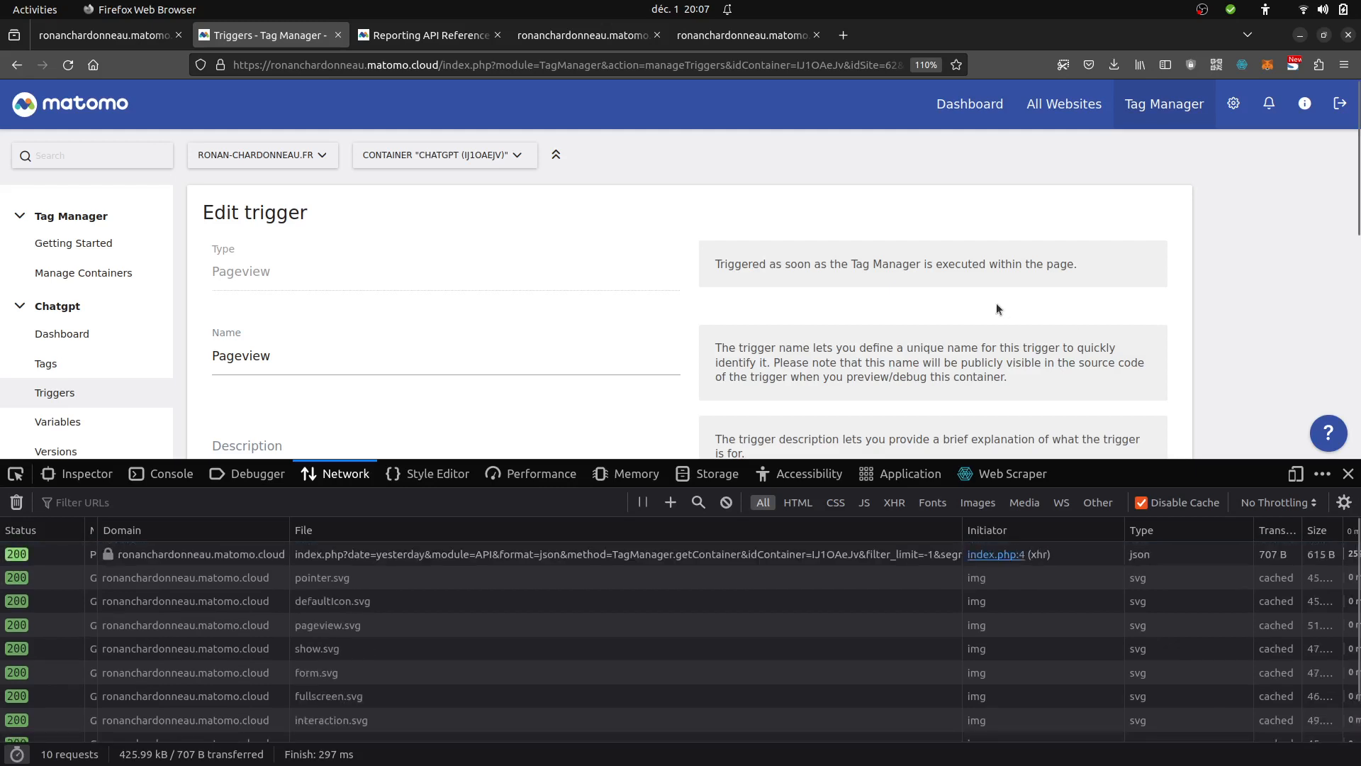
# Add the condition Page URL equals "a" to the Pageview trigger.
pyautogui.scroll(-5, 1358, 360)
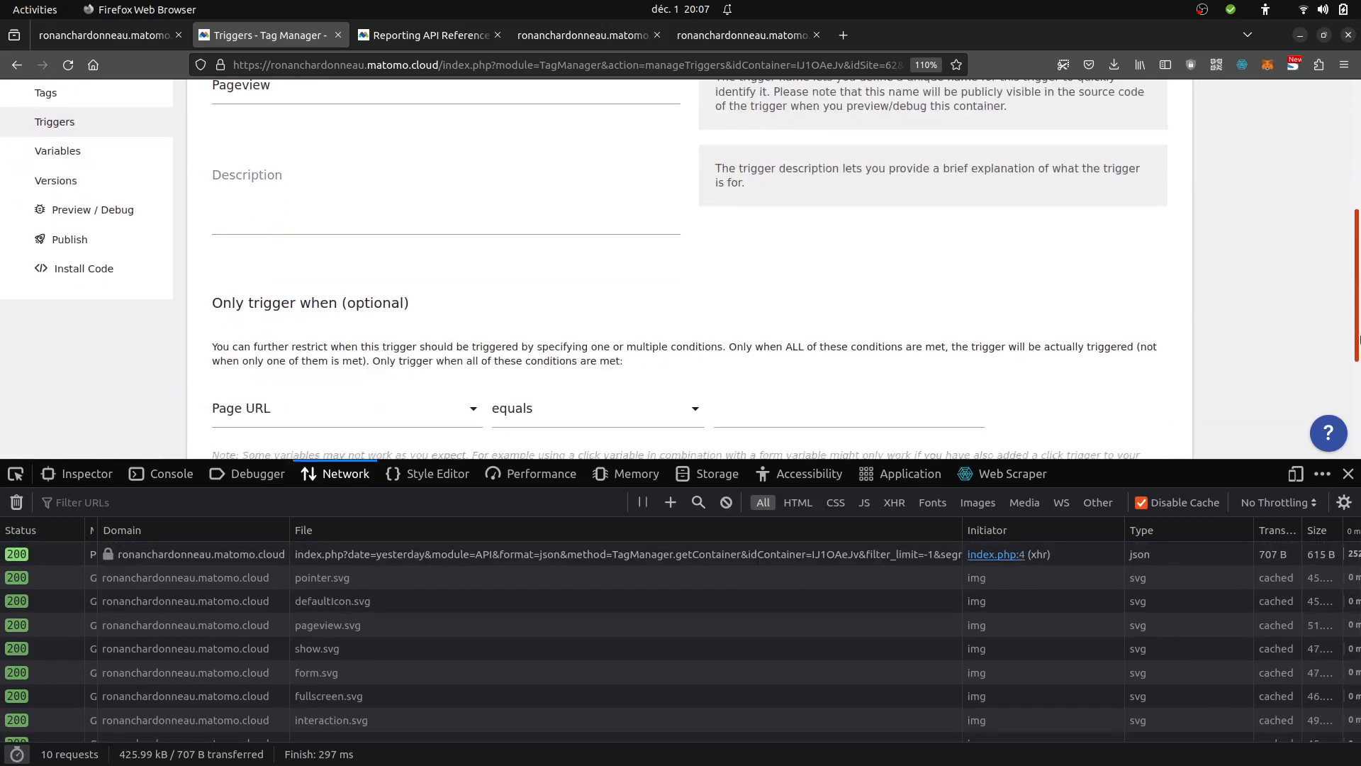
pyautogui.click(822, 335)
pyautogui.write('a')
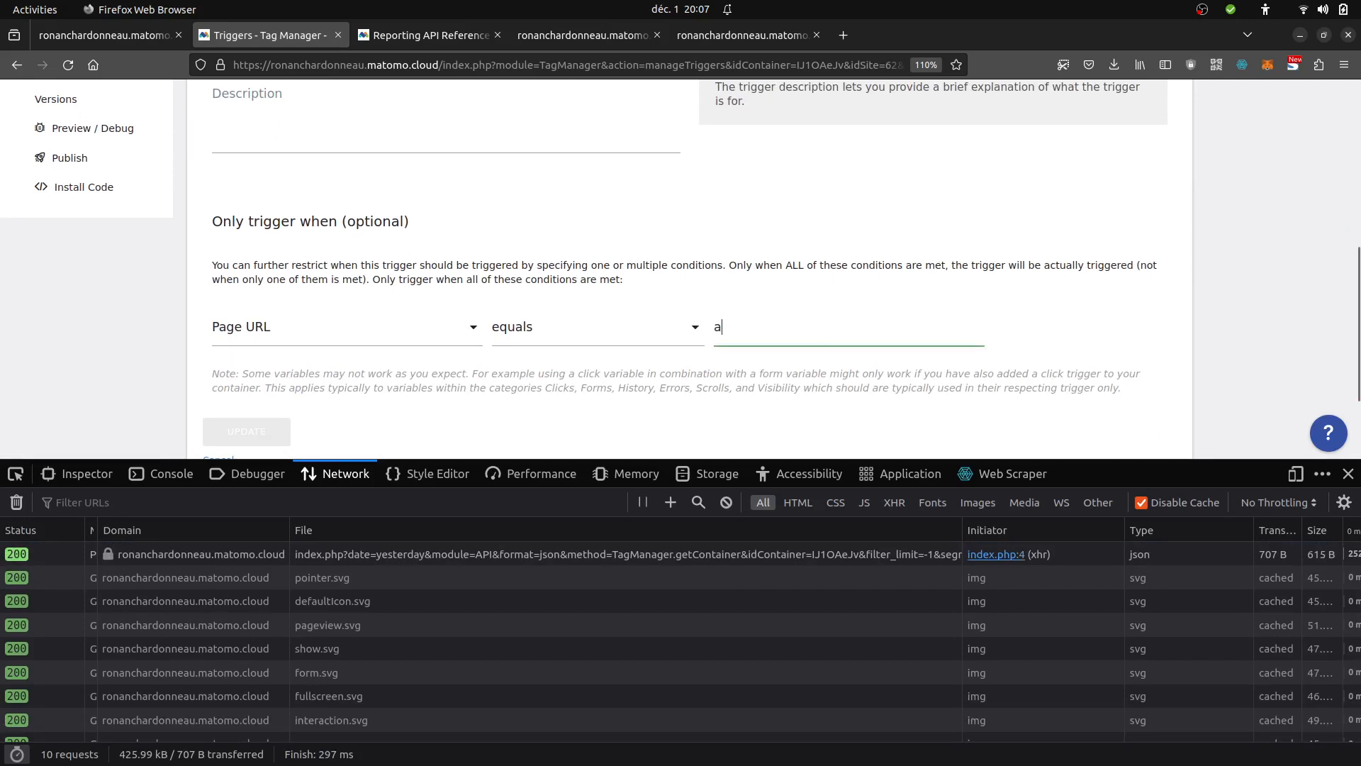
pyautogui.scroll(-3, 1358, 306)
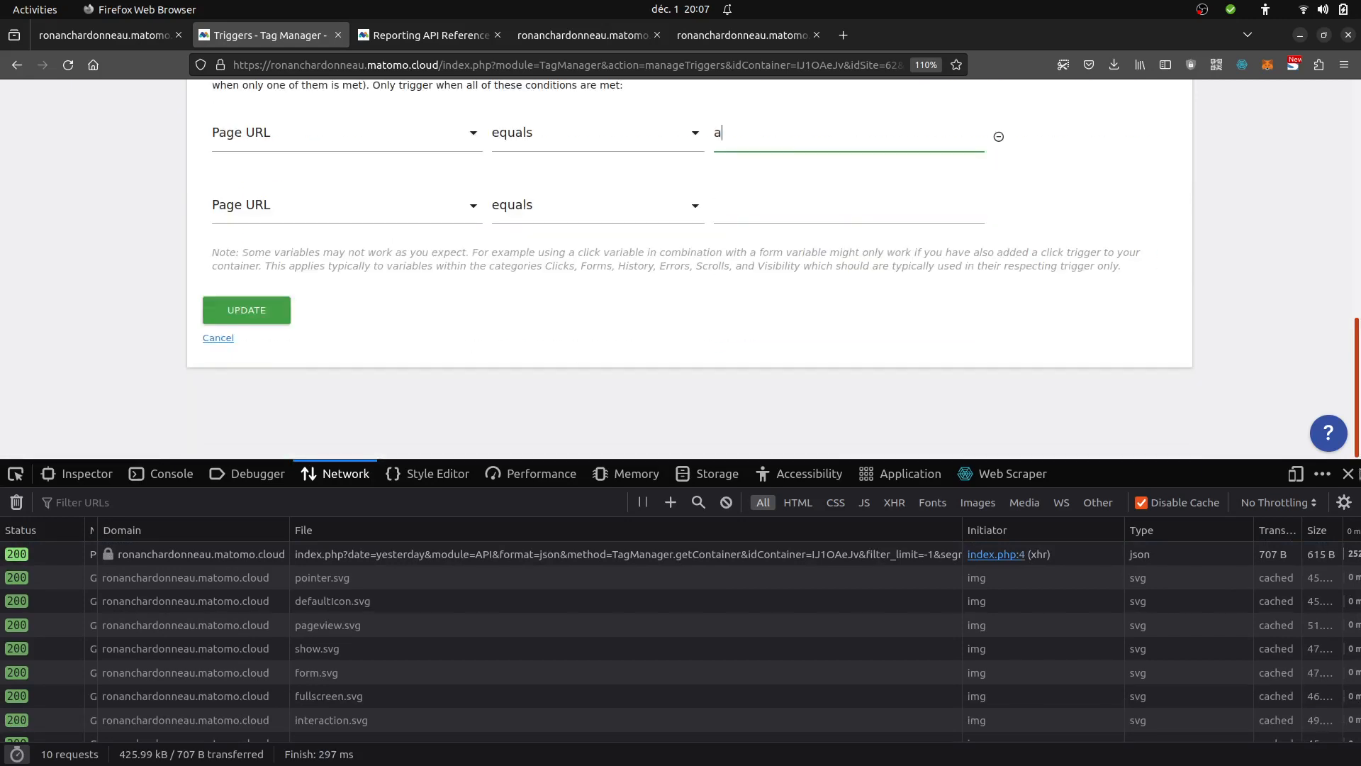
# Clear the network log, update the Pageview trigger and open the details of the updateContainerTrigger request to read the trigger ID.
pyautogui.click(17, 502)
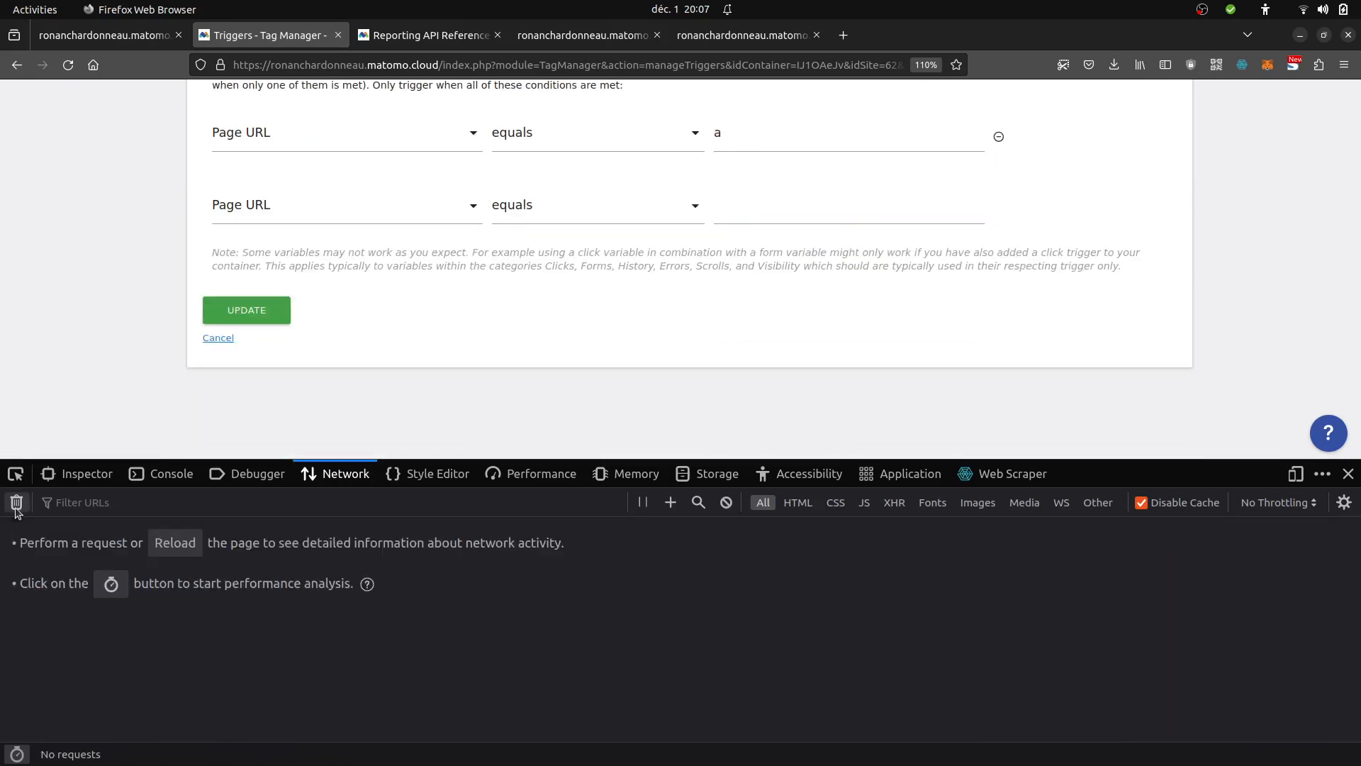
pyautogui.click(247, 312)
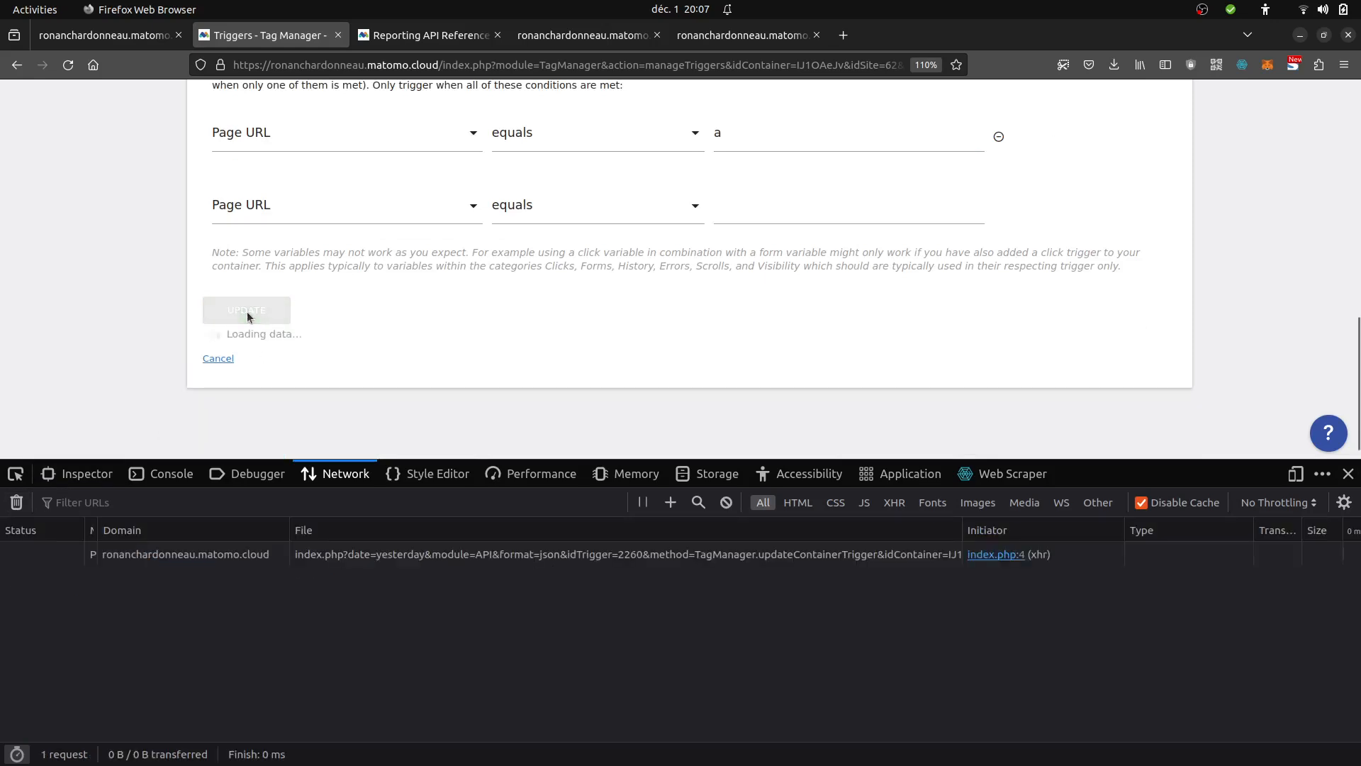
pyautogui.click(430, 560)
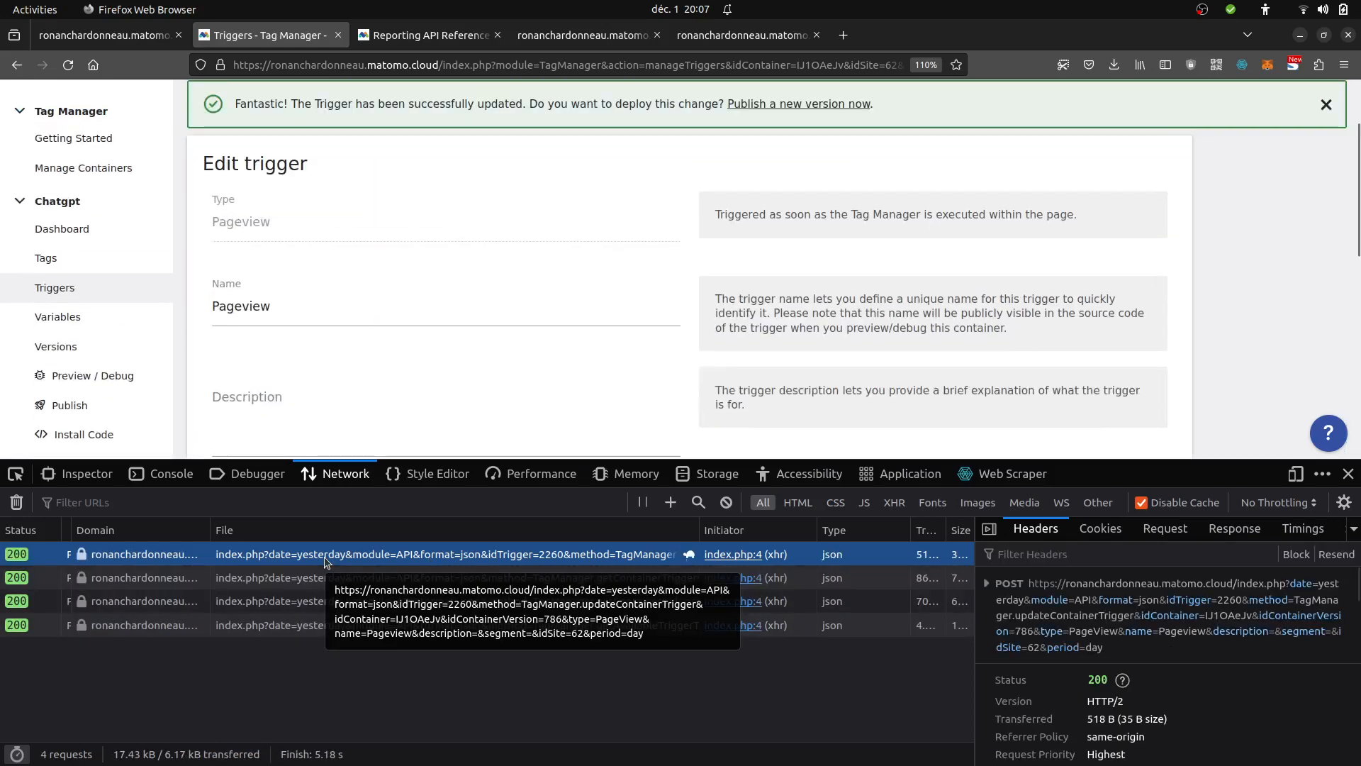
# Set fireTriggerIds to 2260 in the addContainerTag request URL and run the request.
pyautogui.click(137, 37)
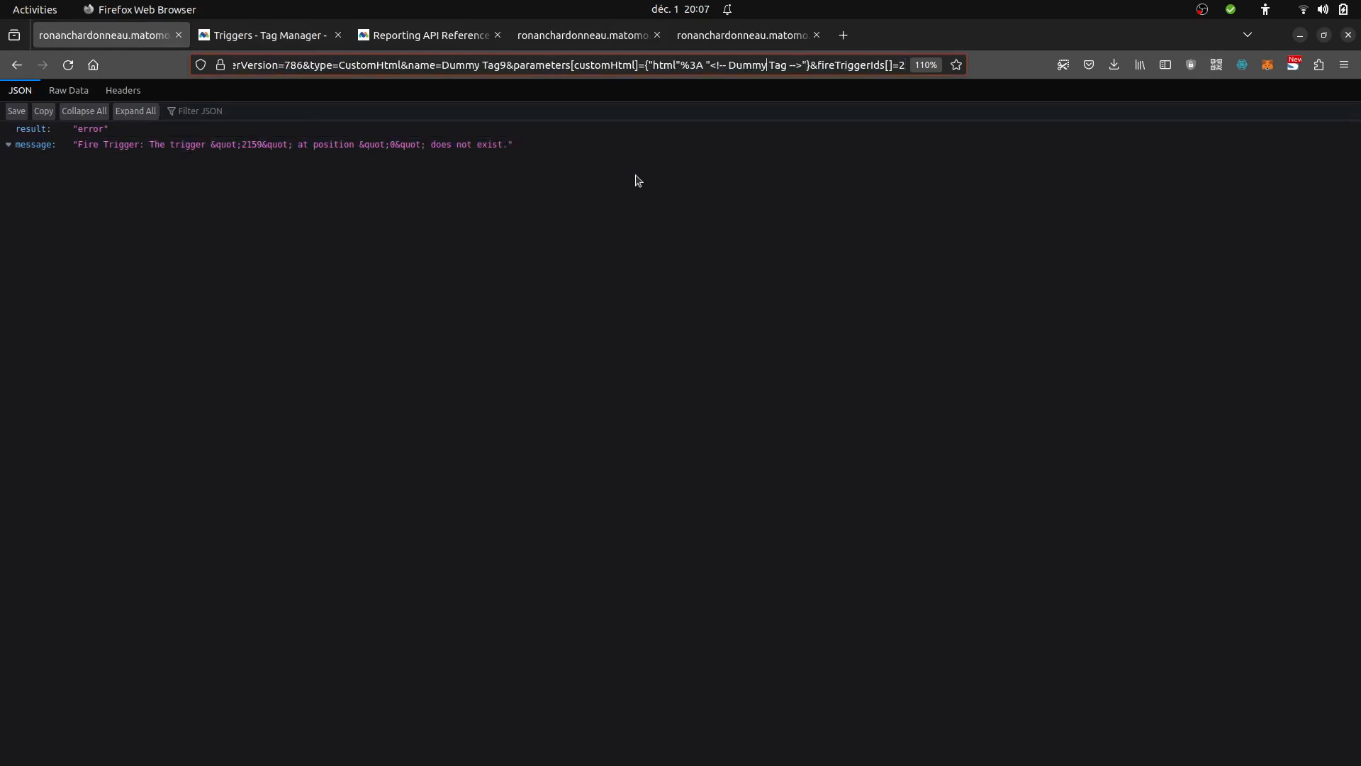
pyautogui.press('Home')
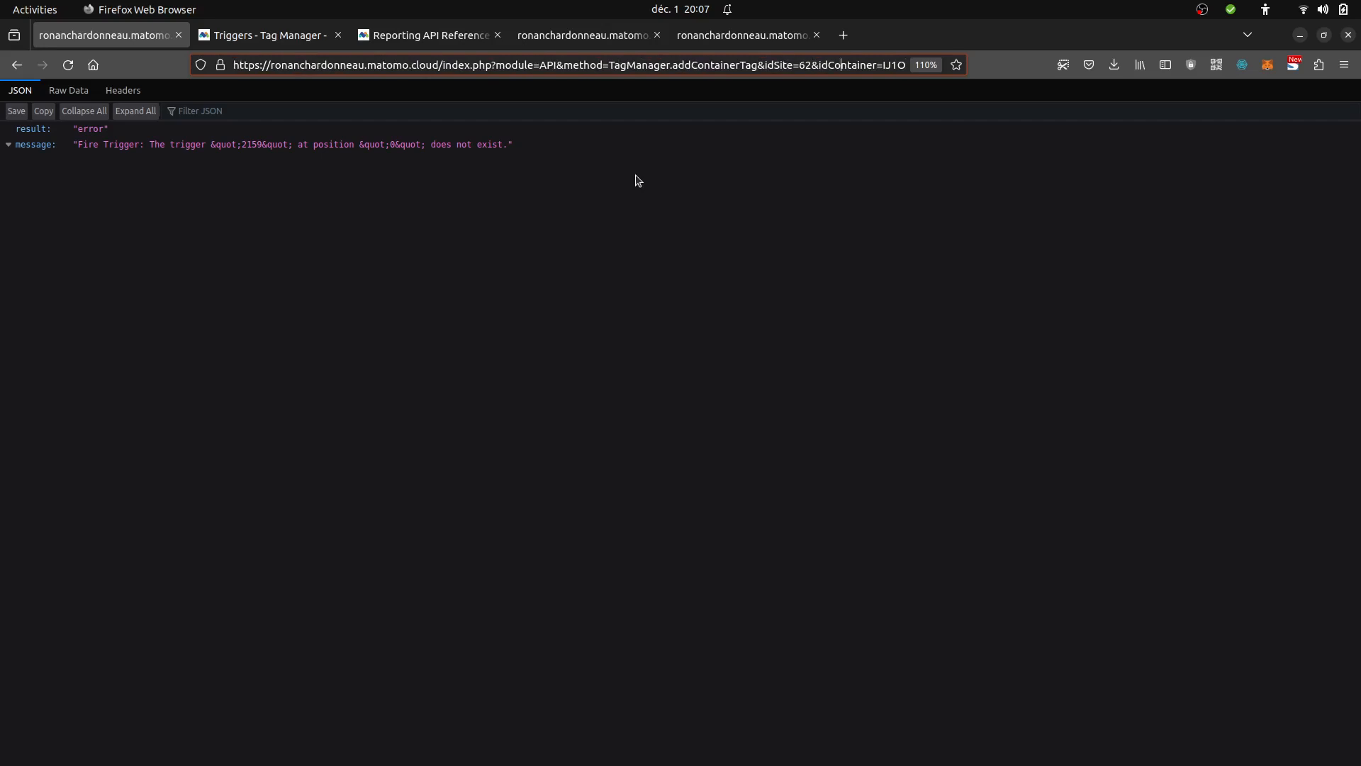
pyautogui.press('Right')
pyautogui.press('Right')
pyautogui.press('Right')
pyautogui.press('Right')
pyautogui.press('Right')
pyautogui.press('Right')
pyautogui.press('Right')
pyautogui.press('Right')
pyautogui.press('Right')
pyautogui.press('Right')
pyautogui.press('Right')
pyautogui.press('Right')
pyautogui.press('Right')
pyautogui.press('Right')
pyautogui.press('Right')
pyautogui.press('Right')
pyautogui.press('Right')
pyautogui.press('Right')
pyautogui.press('Right')
pyautogui.press('Right')
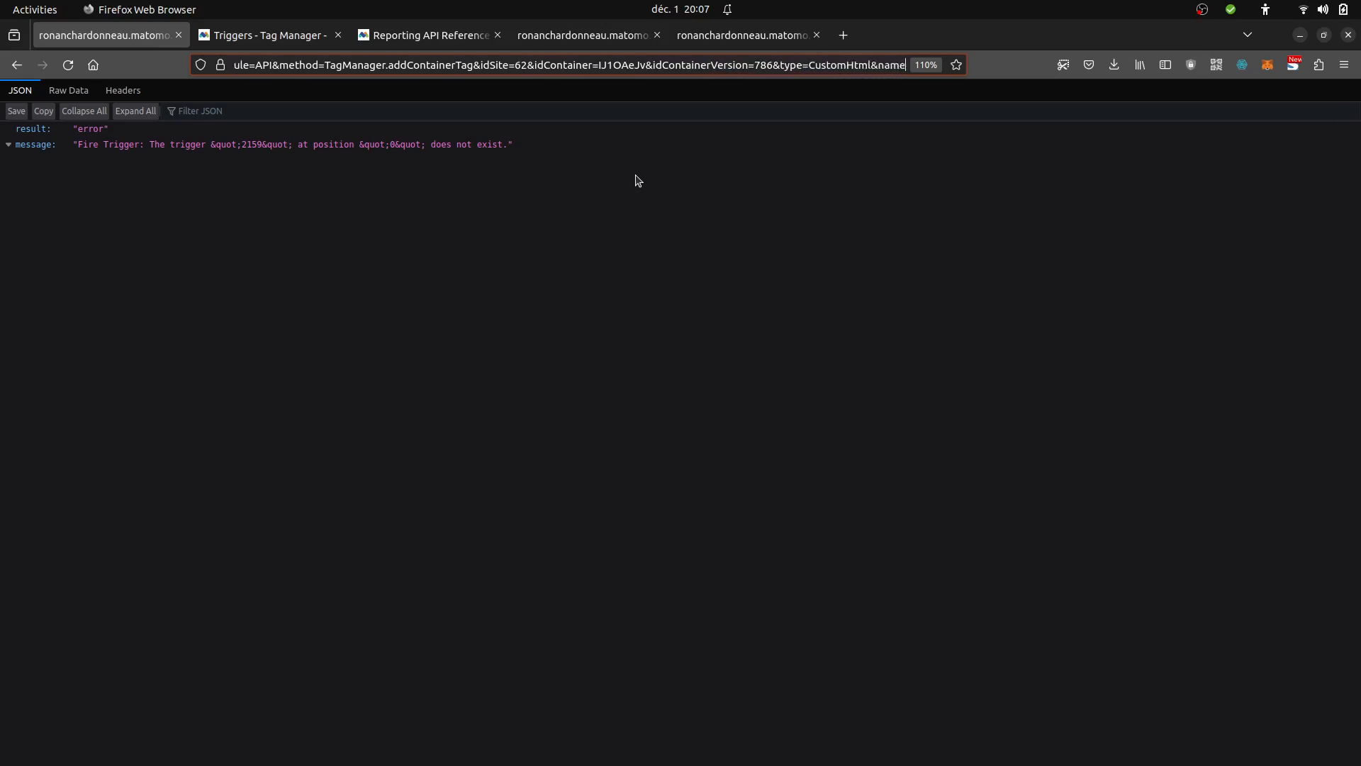
pyautogui.press('Right')
pyautogui.press('Right')
pyautogui.press('Right')
pyautogui.press('Right')
pyautogui.press('Right')
pyautogui.press('Right')
pyautogui.press('Right')
pyautogui.press('Right')
pyautogui.press('Right')
pyautogui.press('Right')
pyautogui.press('Right')
pyautogui.press('Right')
pyautogui.press('Right')
pyautogui.press('Right')
pyautogui.press('Right')
pyautogui.press('Right')
pyautogui.press('Right')
pyautogui.press('Right')
pyautogui.press('Right')
pyautogui.press('Right')
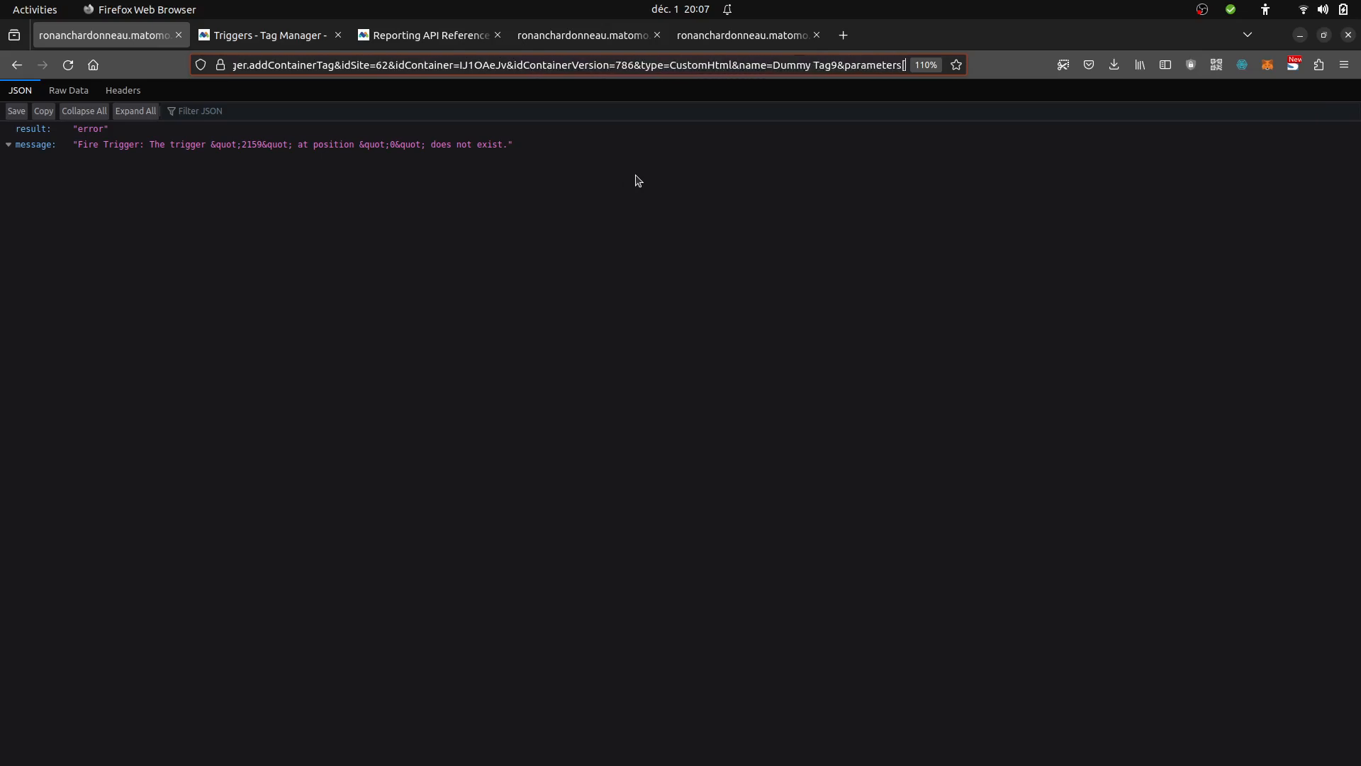
pyautogui.press('Right')
pyautogui.press('Right')
pyautogui.press('Right')
pyautogui.press('Right')
pyautogui.press('Right')
pyautogui.press('Right')
pyautogui.press('Right')
pyautogui.press('Right')
pyautogui.press('Right')
pyautogui.press('Right')
pyautogui.press('Right')
pyautogui.press('Right')
pyautogui.press('Right')
pyautogui.press('Right')
pyautogui.press('Right')
pyautogui.press('Right')
pyautogui.press('Right')
pyautogui.press('Right')
pyautogui.press('Right')
pyautogui.press('Right')
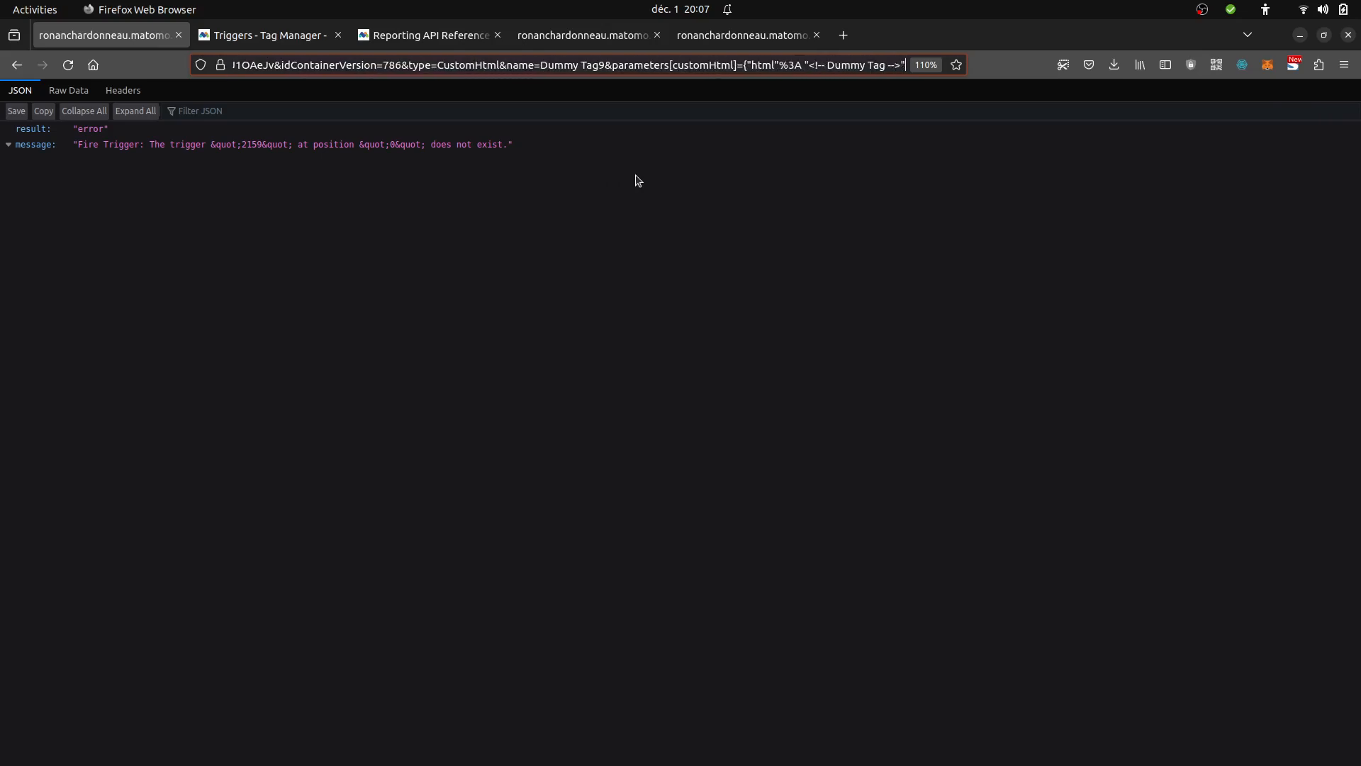
pyautogui.press('Right')
pyautogui.press('Right')
pyautogui.press('Right')
pyautogui.press('Right')
pyautogui.press('Right')
pyautogui.press('Right')
pyautogui.press('Right')
pyautogui.press('Right')
pyautogui.press('Right')
pyautogui.press('Right')
pyautogui.press('Right')
pyautogui.press('Right')
pyautogui.press('Right')
pyautogui.press('Right')
pyautogui.press('Right')
pyautogui.press('Right')
pyautogui.press('Right')
pyautogui.press('Right')
pyautogui.press('Right')
pyautogui.press('Right')
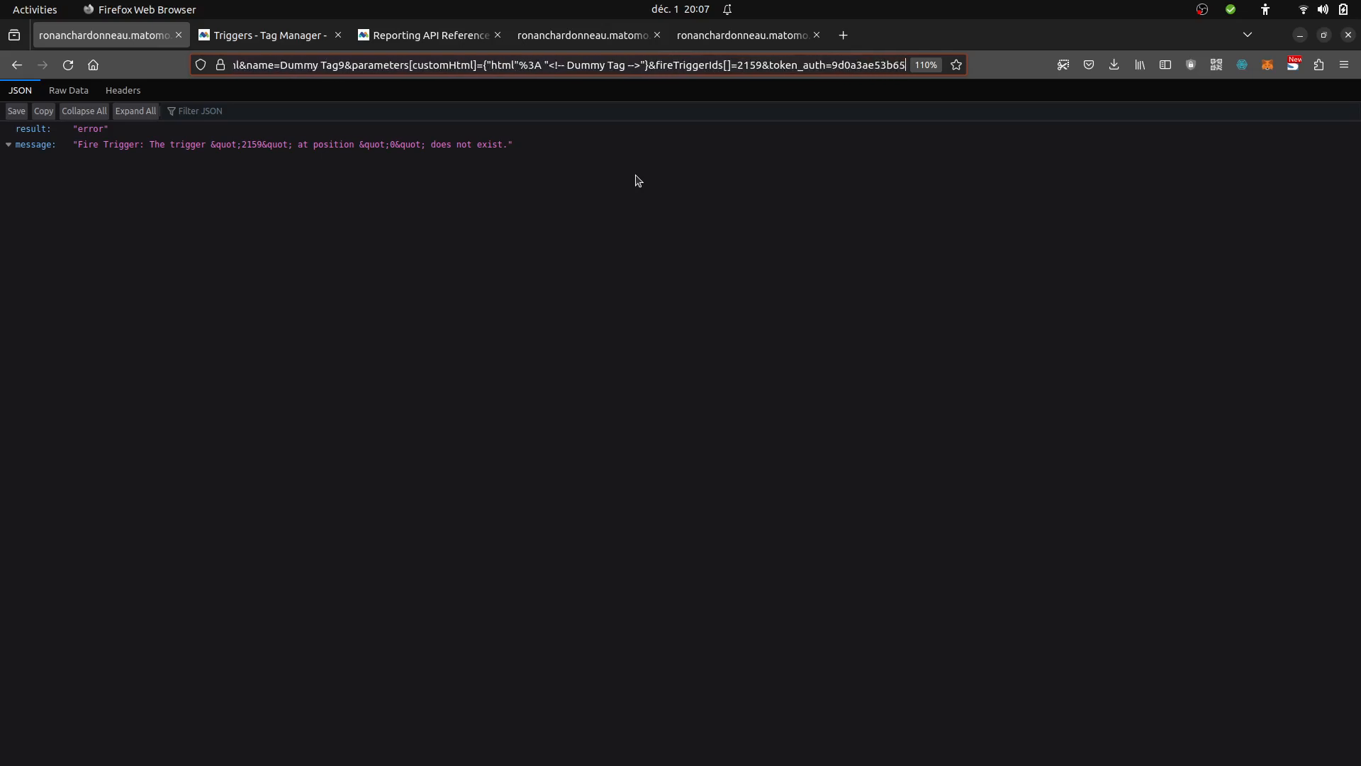
pyautogui.press('Right')
pyautogui.press('Right')
pyautogui.press('Right')
pyautogui.press('Right')
pyautogui.press('Right')
pyautogui.press('Right')
pyautogui.press('Right')
pyautogui.press('Right')
pyautogui.press('Right')
pyautogui.press('Right')
pyautogui.press('Right')
pyautogui.press('Right')
pyautogui.press('Right')
pyautogui.press('Right')
pyautogui.press('Right')
pyautogui.press('Right')
pyautogui.press('Right')
pyautogui.press('Right')
pyautogui.press('Right')
pyautogui.press('Right')
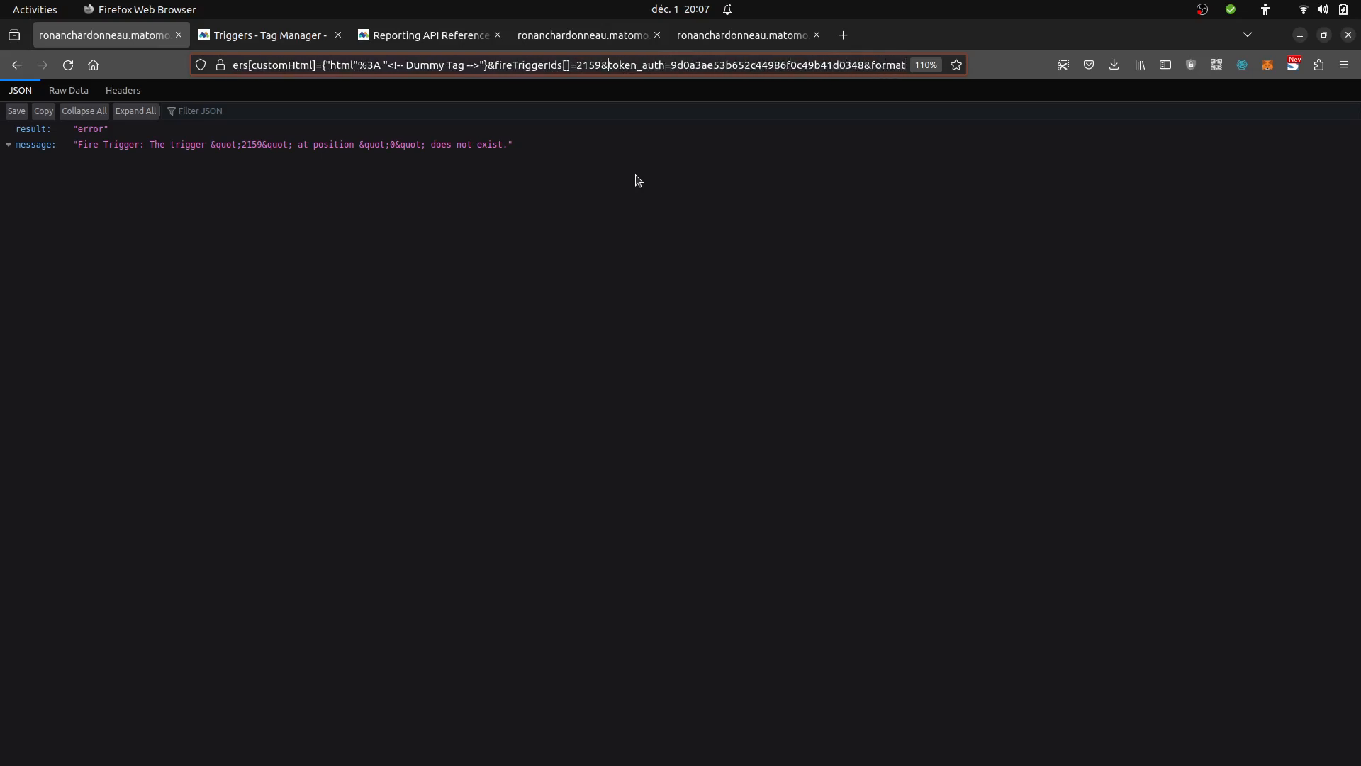
pyautogui.press('BackSpace')
pyautogui.press('BackSpace')
pyautogui.press('BackSpace')
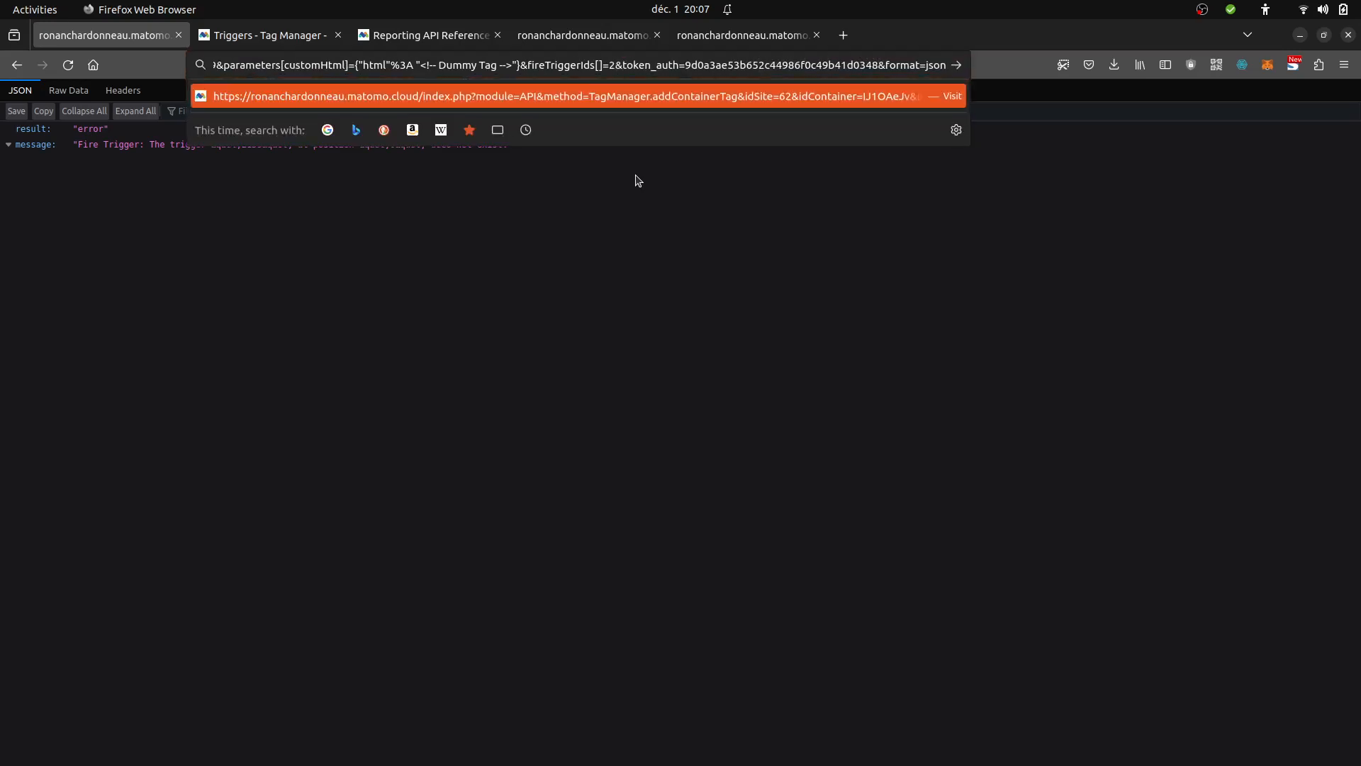
pyautogui.write('260')
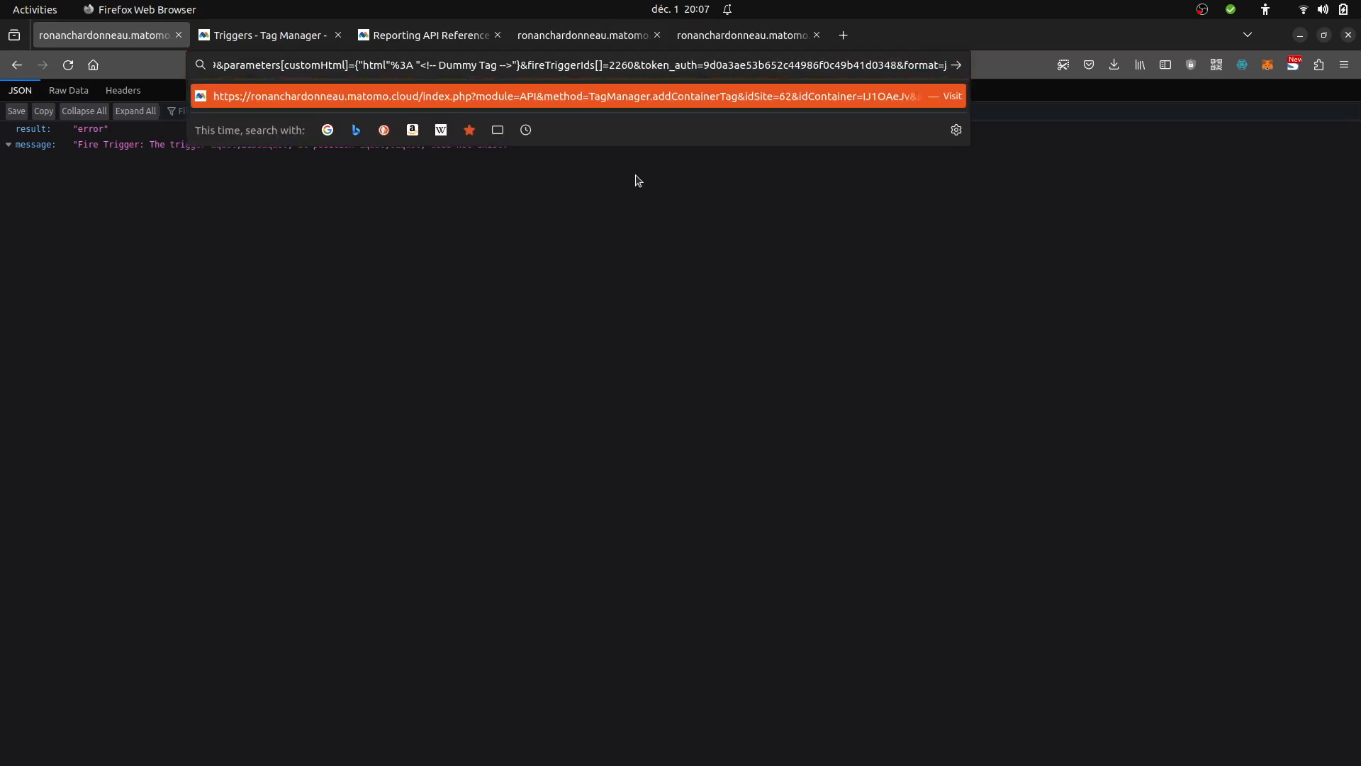
pyautogui.press('Return')
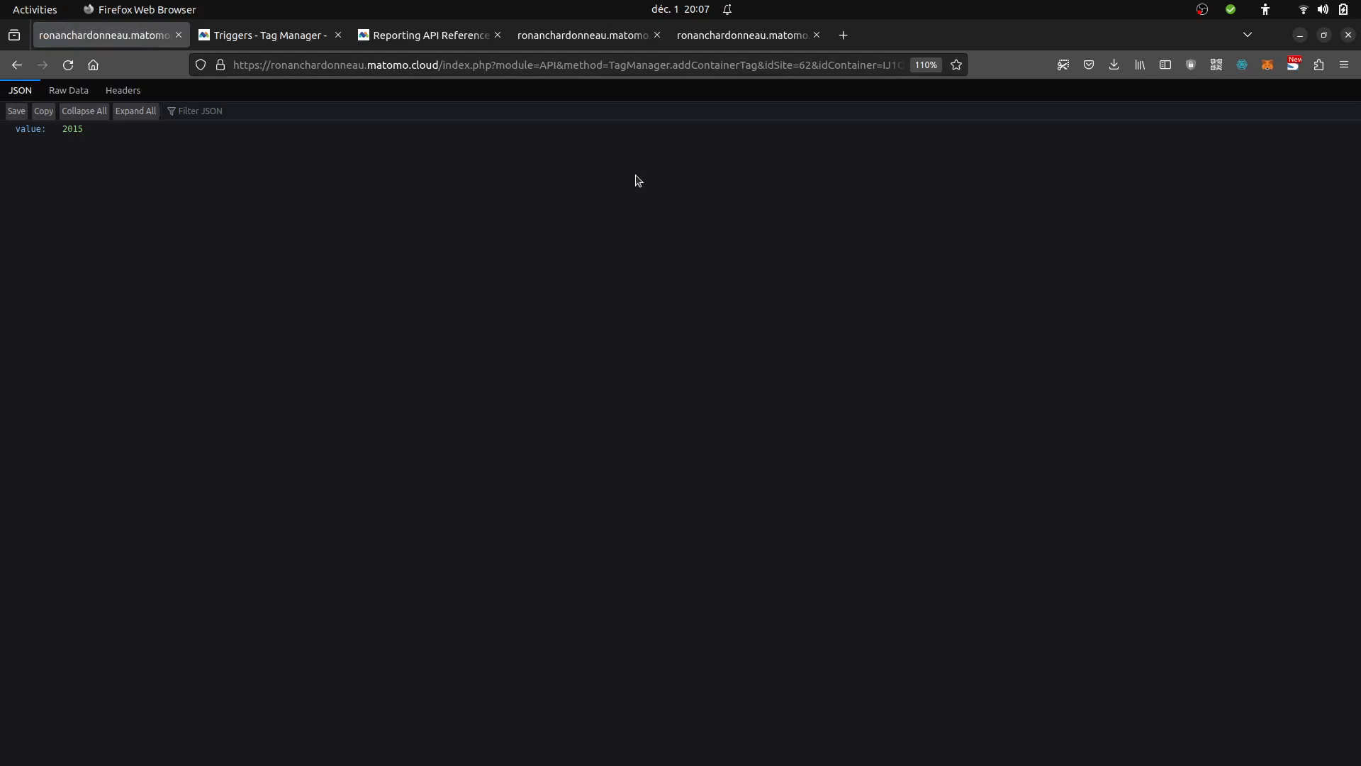
# Open the Chatgpt container's tag list to check for the new tag and close the developer tools.
pyautogui.click(291, 36)
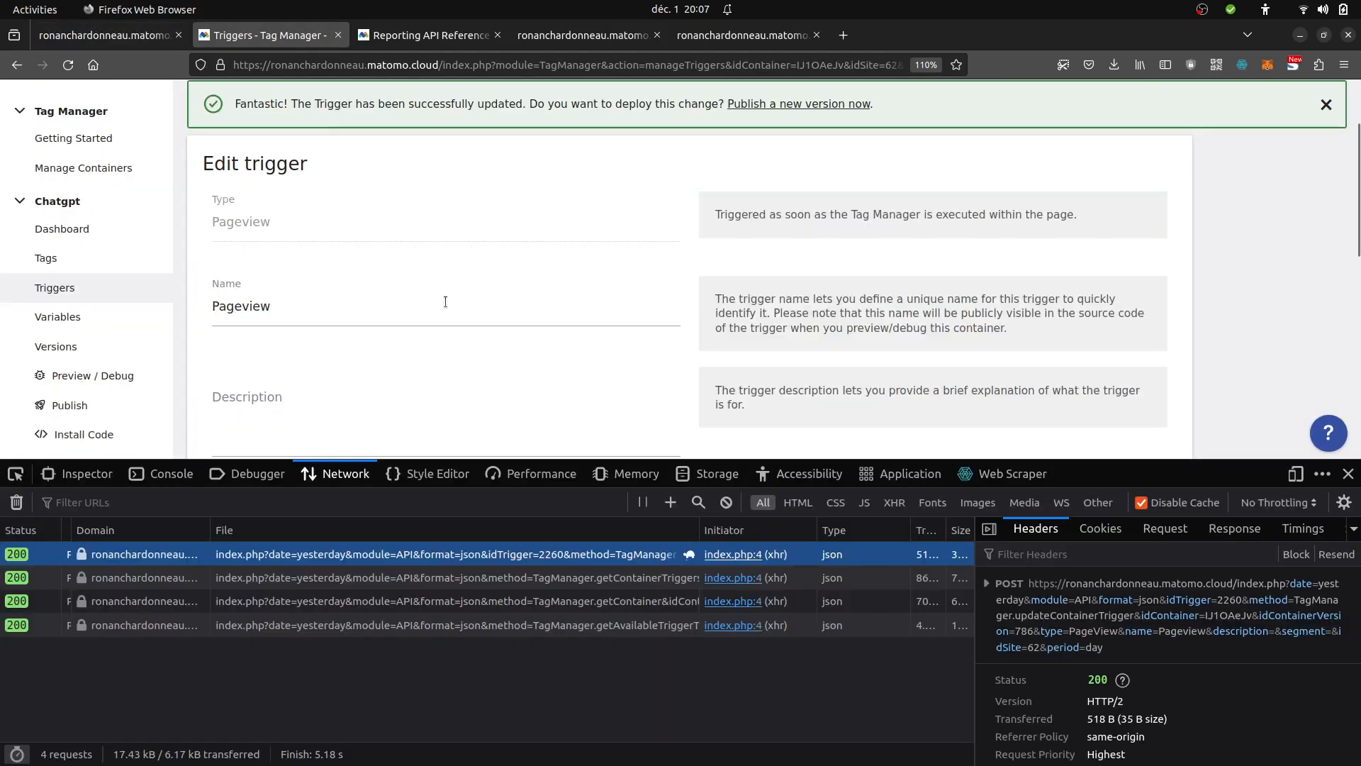
pyautogui.click(84, 268)
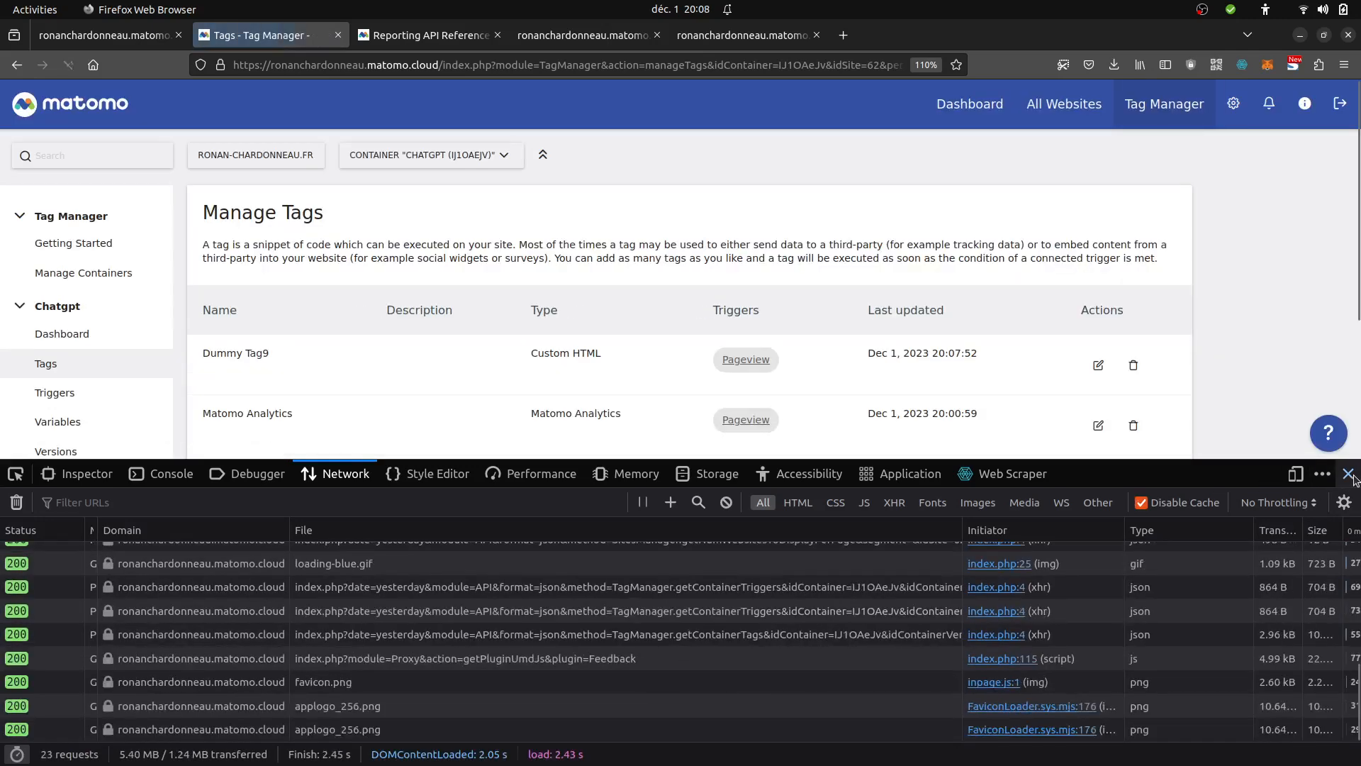
pyautogui.click(1349, 473)
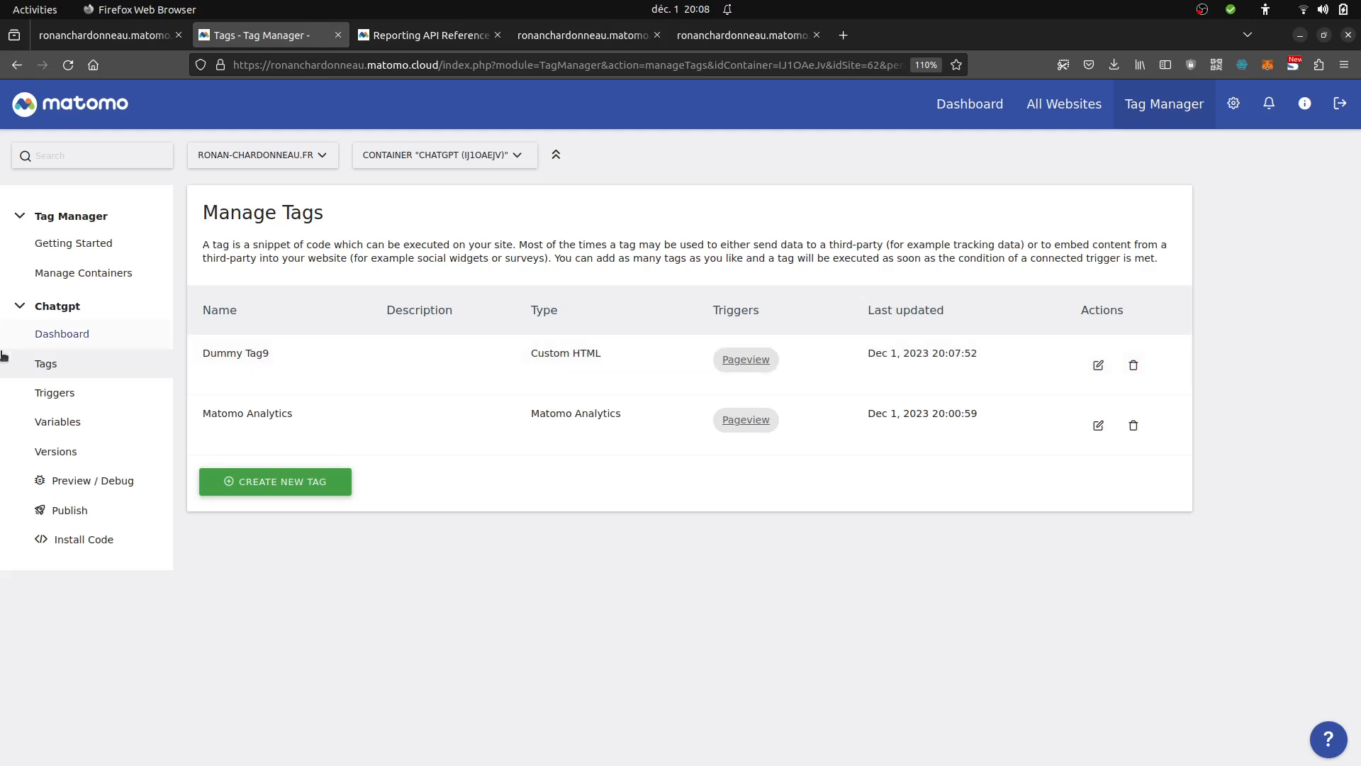
# Switch to gedit, delete the Matomo Tag Manager code below the API URL and select the URL's fireTriggerIds value.
pyautogui.moveTo(21, 347)
pyautogui.click(27, 495)
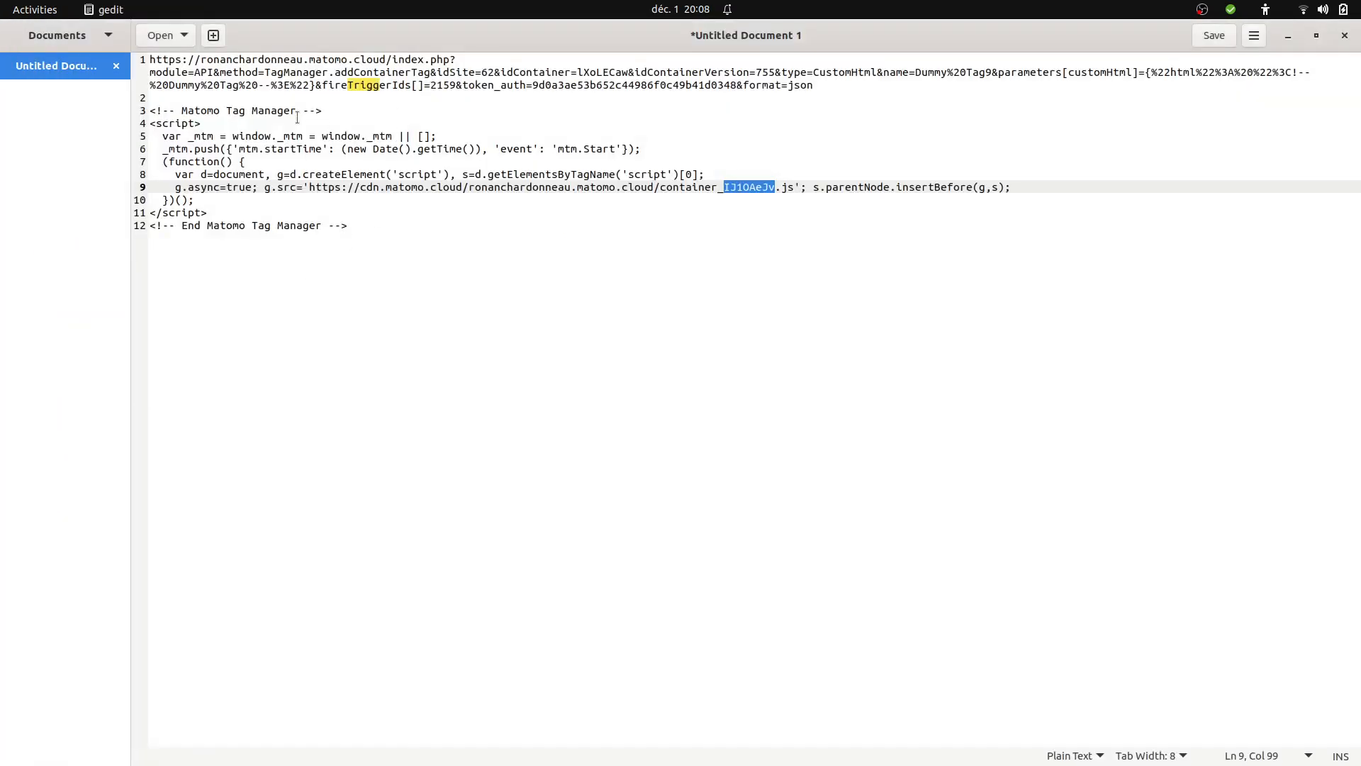
pyautogui.moveTo(243, 103); pyautogui.dragTo(394, 334)
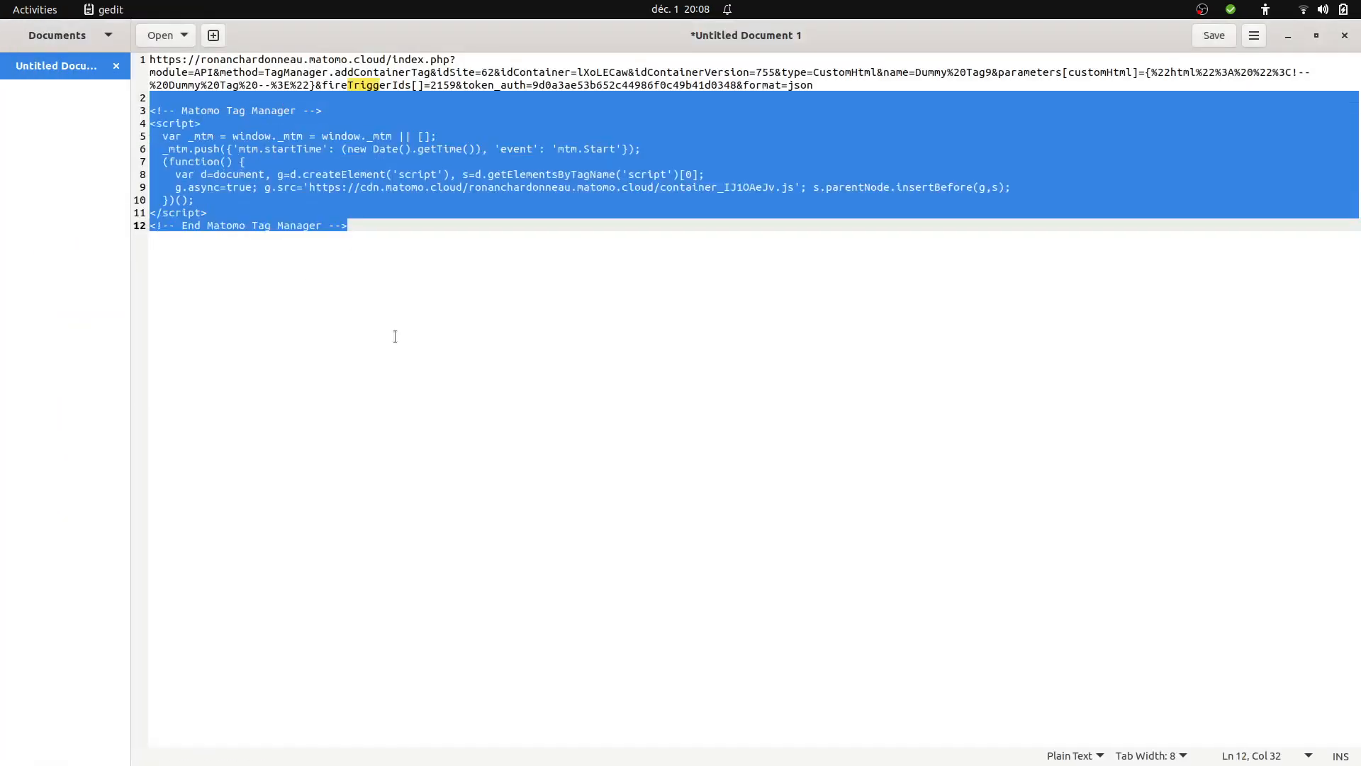
pyautogui.press('BackSpace')
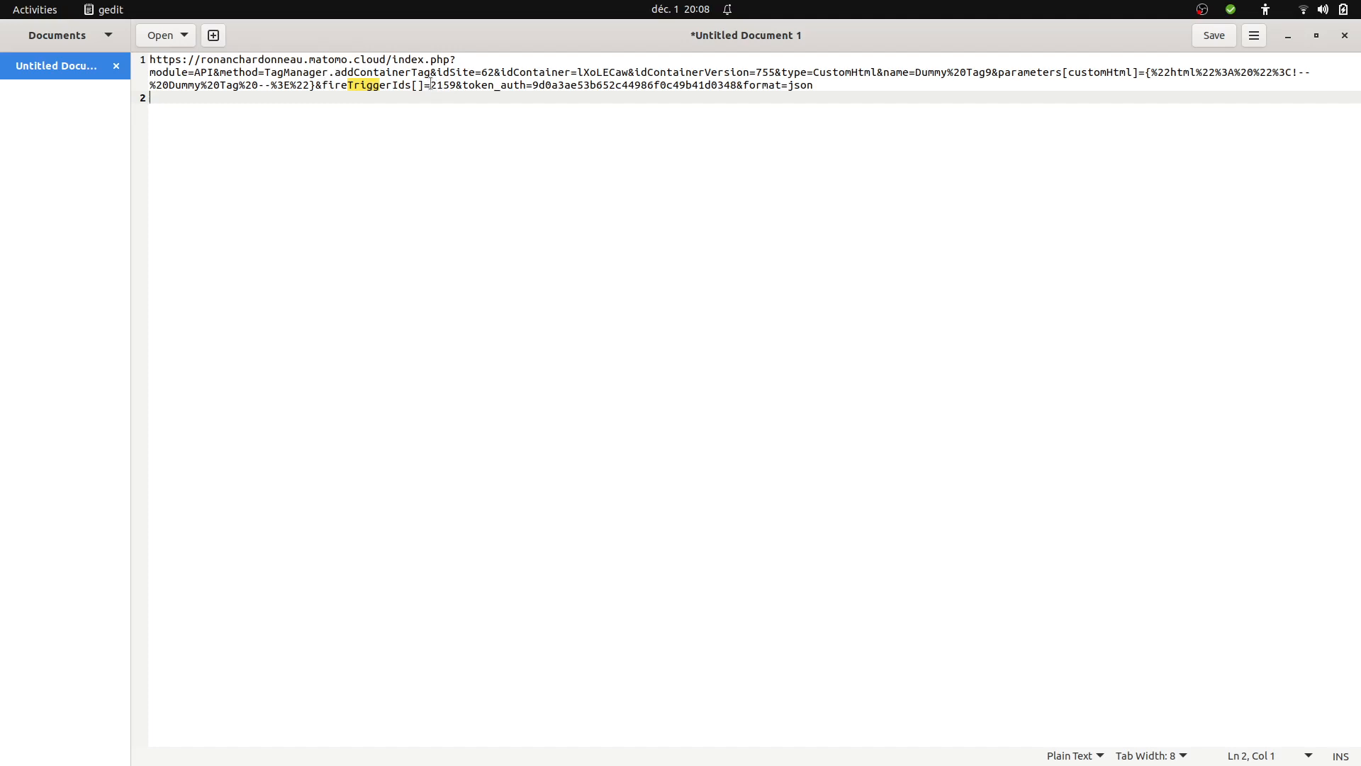
pyautogui.moveTo(429, 83); pyautogui.dragTo(457, 85)
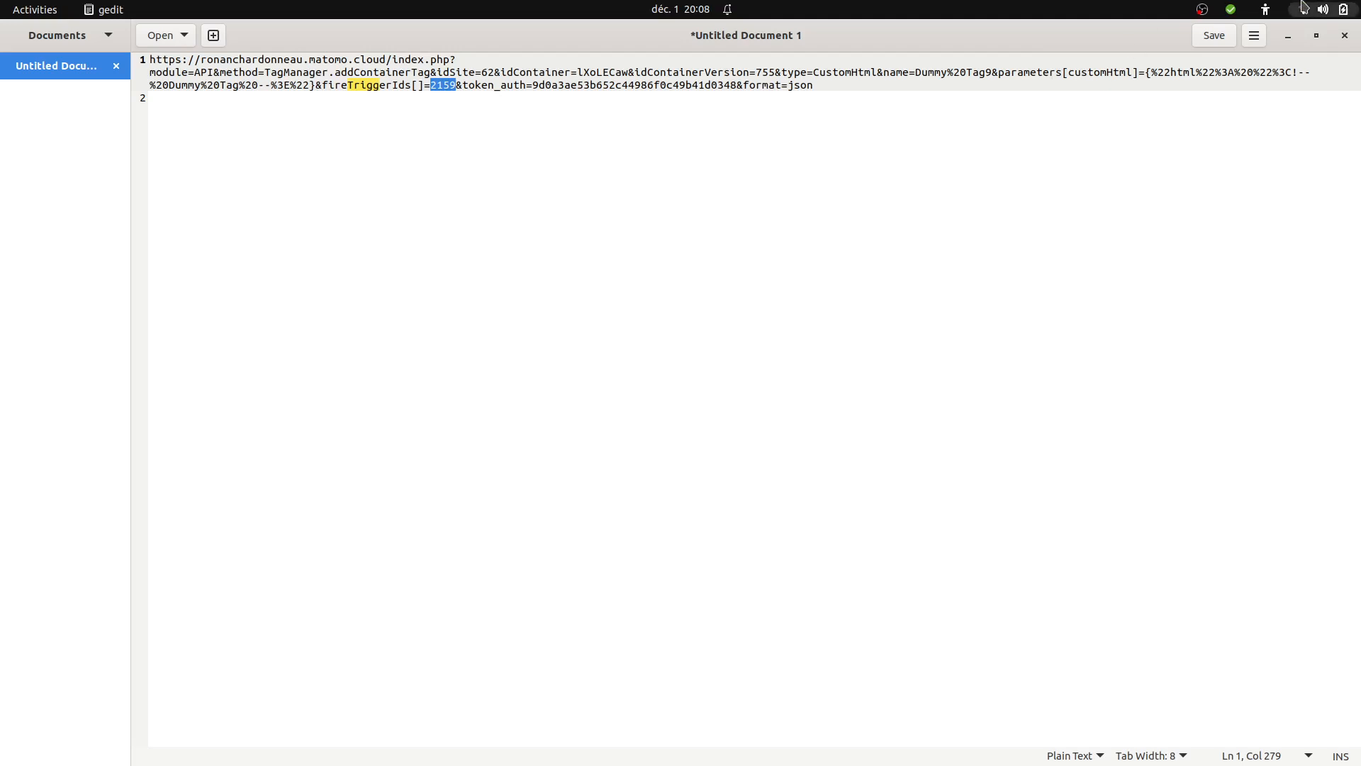
pyautogui.click(1202, 9)
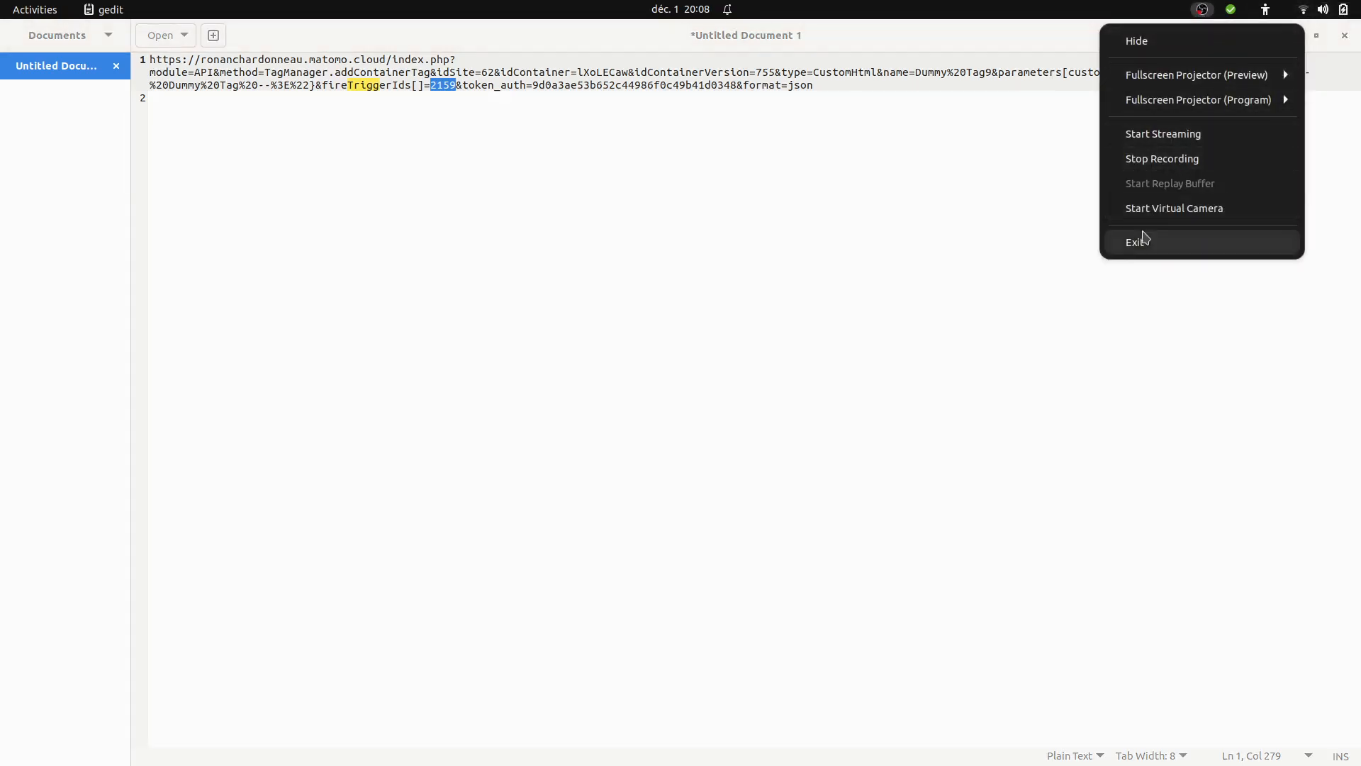